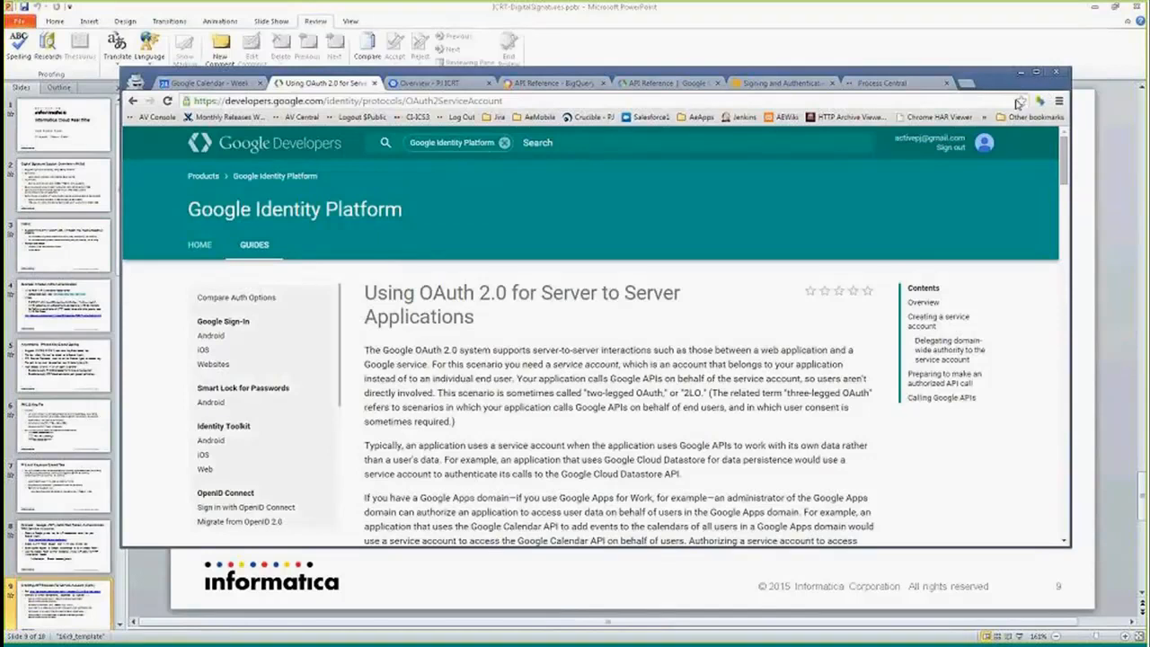
# - Scroll through the Using OAuth 2.0 for Server to Server Applications guide down to the authorized API call section
pyautogui.moveTo(1067, 160); pyautogui.dragTo(1065, 167)
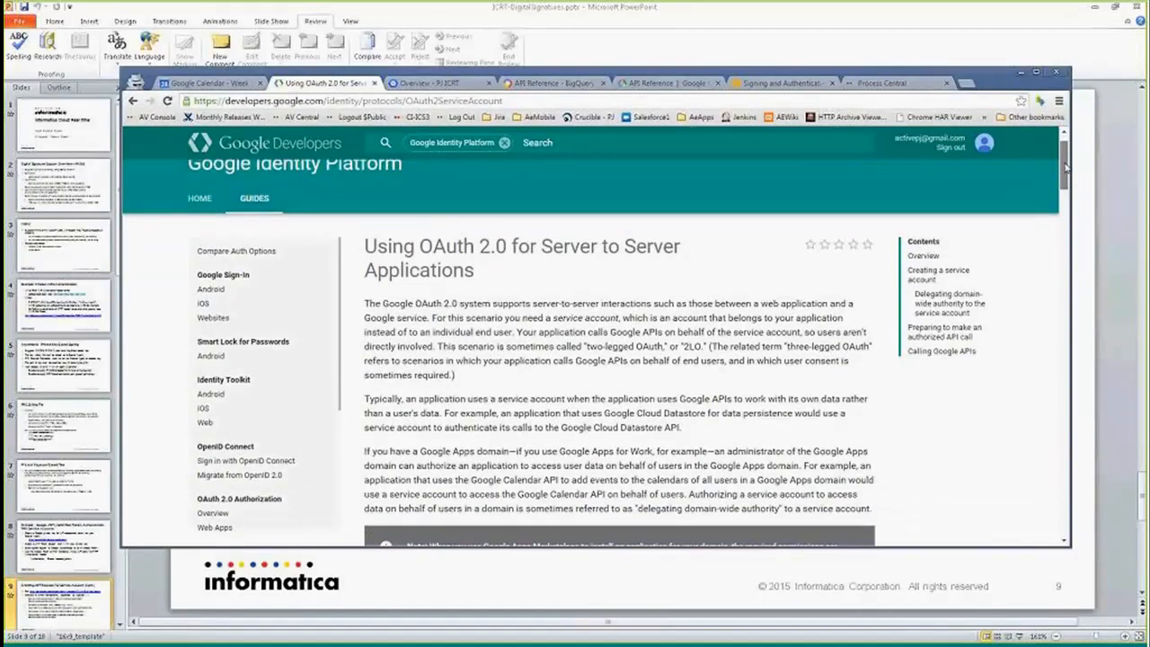
pyautogui.moveTo(1066, 167); pyautogui.dragTo(1069, 212)
pyautogui.scroll(-6, 573, 417)
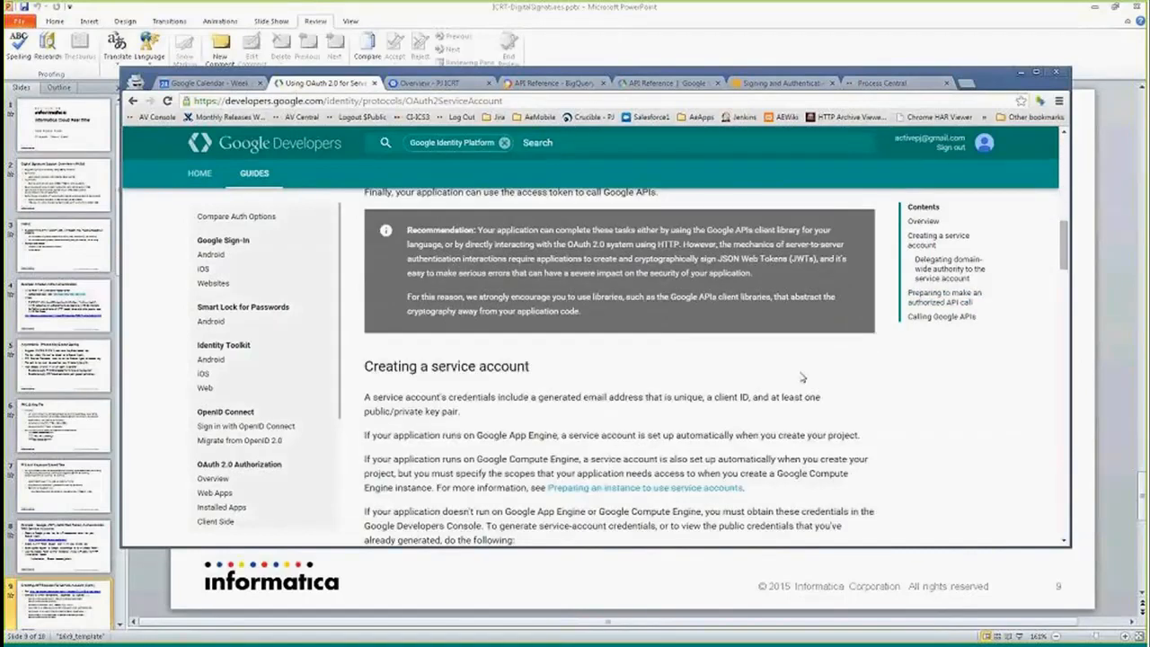
pyautogui.scroll(-2, 690, 378)
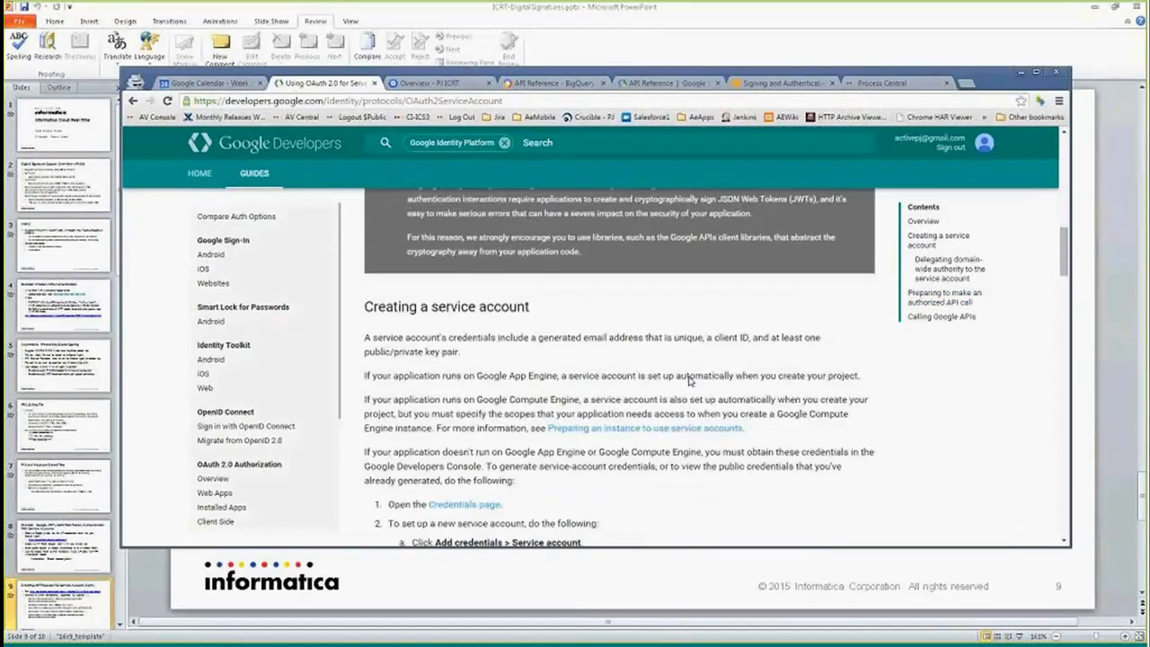
pyautogui.scroll(-11, 690, 377)
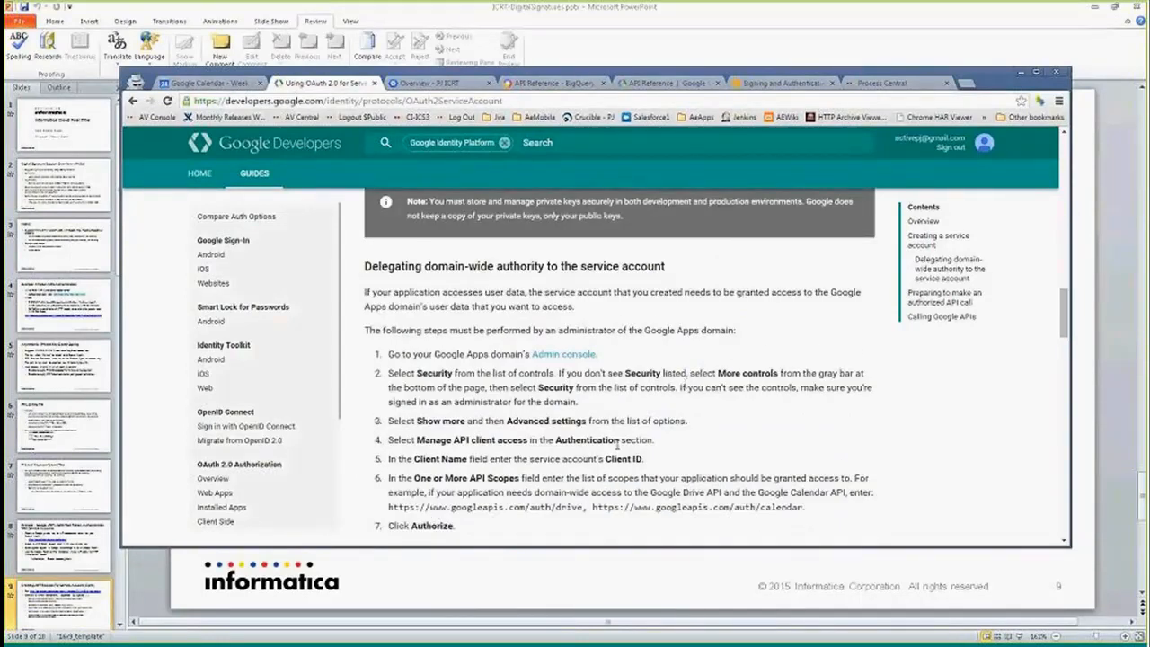
pyautogui.scroll(-2, 616, 445)
pyautogui.scroll(-4, 610, 454)
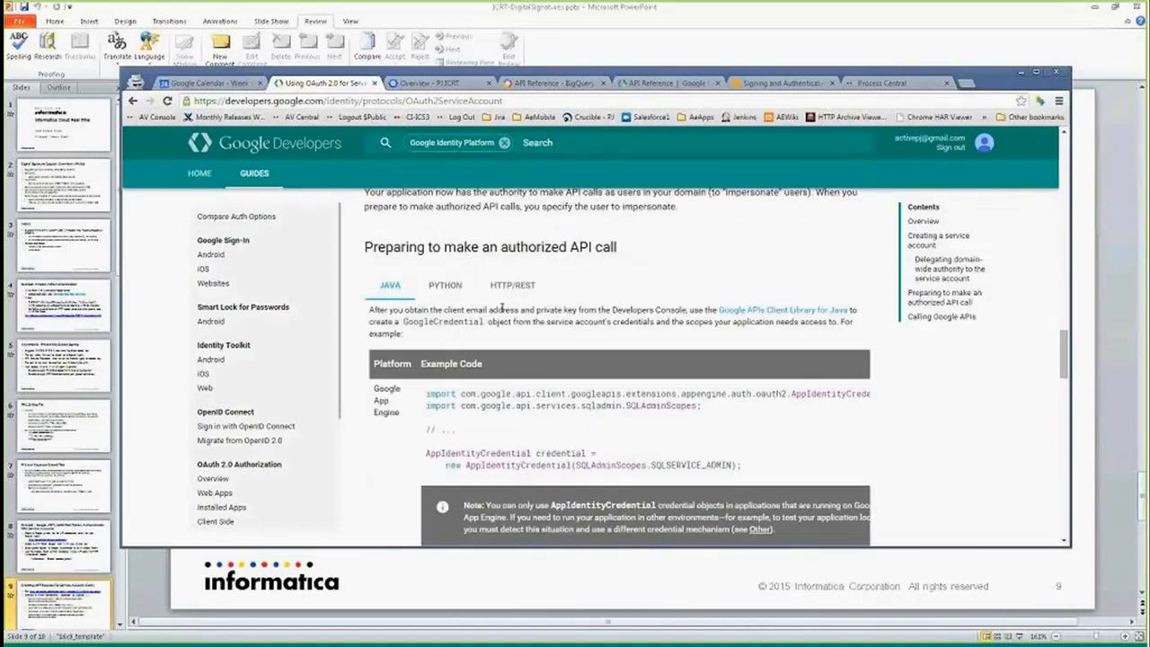
# - Examine the listed token steps and the JWT request flow diagram in the guide
pyautogui.scroll(1, 632, 398)
pyautogui.click(509, 344)
pyautogui.scroll(-4, 565, 421)
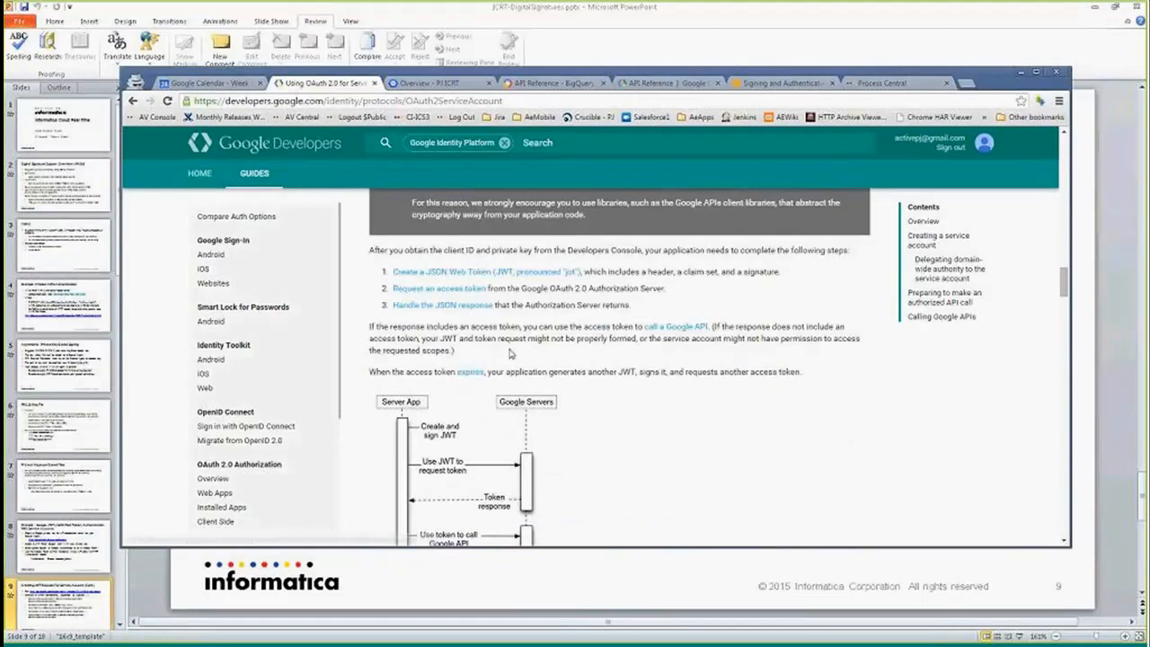
pyautogui.scroll(-1, 519, 412)
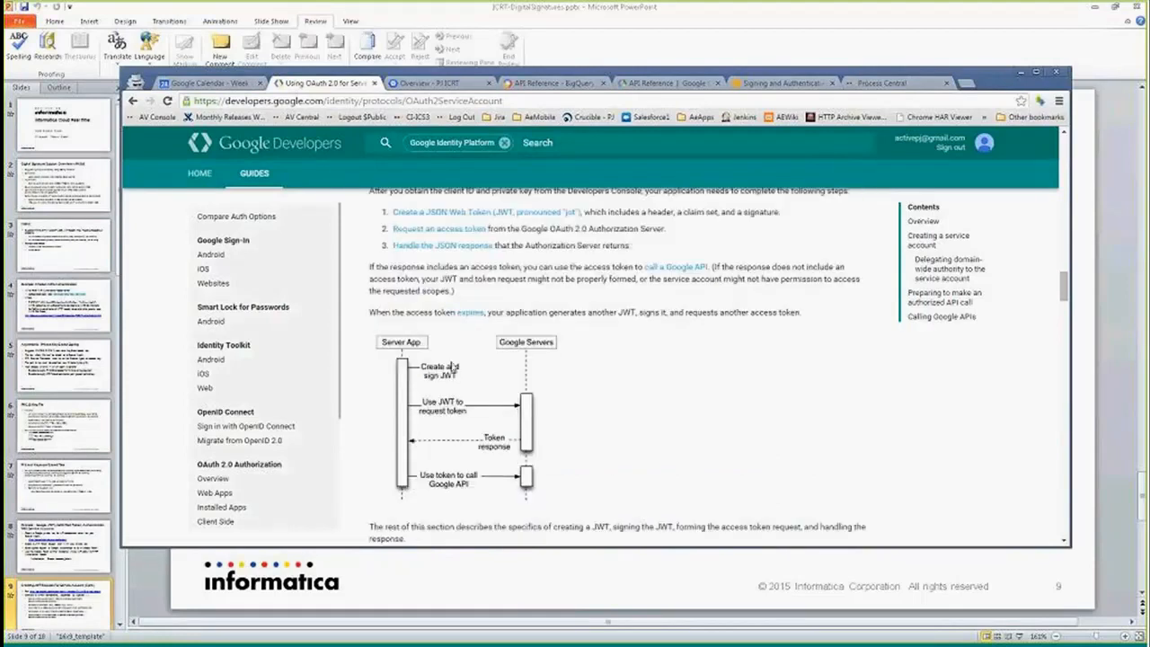
pyautogui.scroll(1, 427, 376)
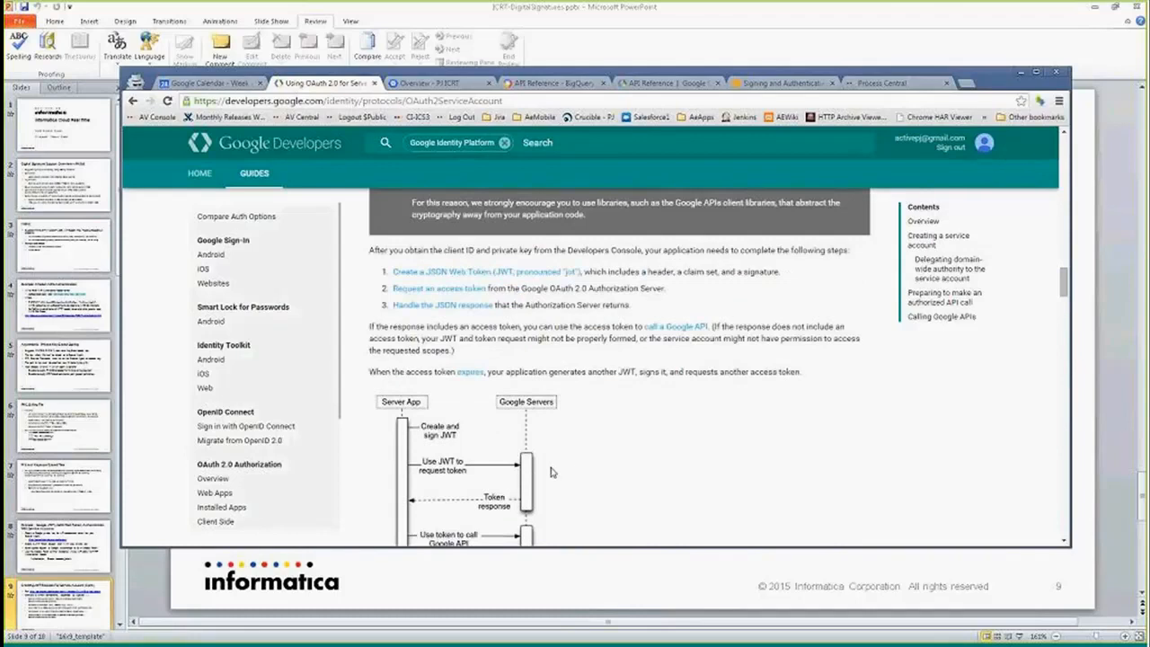
pyautogui.scroll(-1, 512, 471)
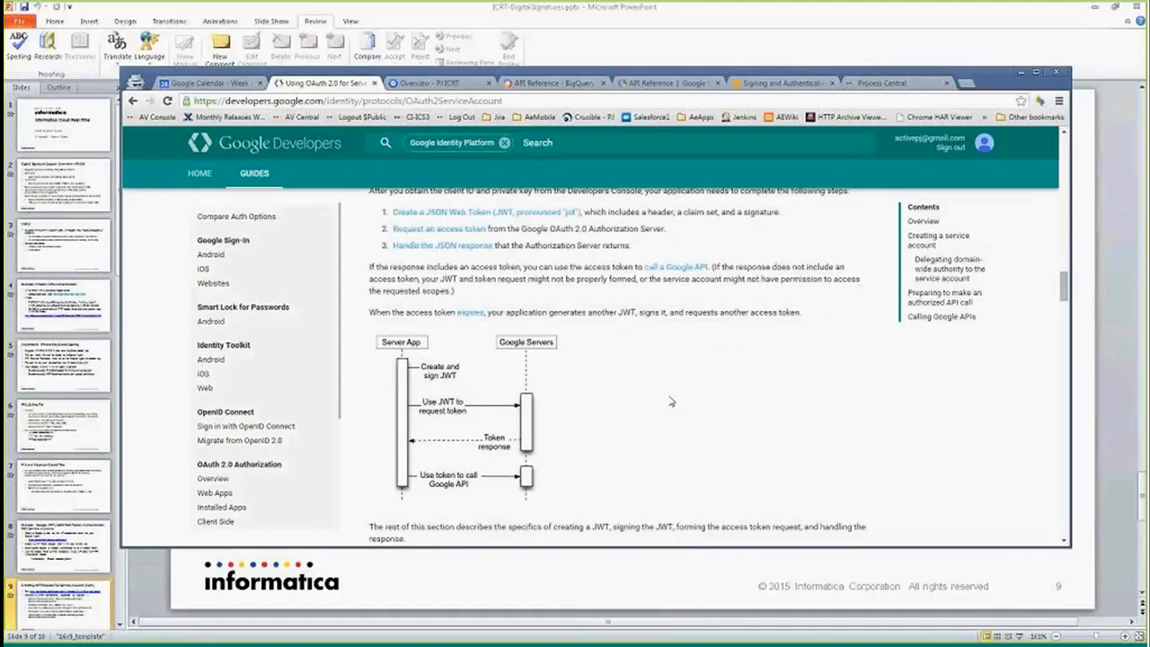
# - Highlight the header, claim set and signature parts of the JWT composition in the Creating a JWT section
pyautogui.moveTo(1063, 289); pyautogui.dragTo(1063, 309)
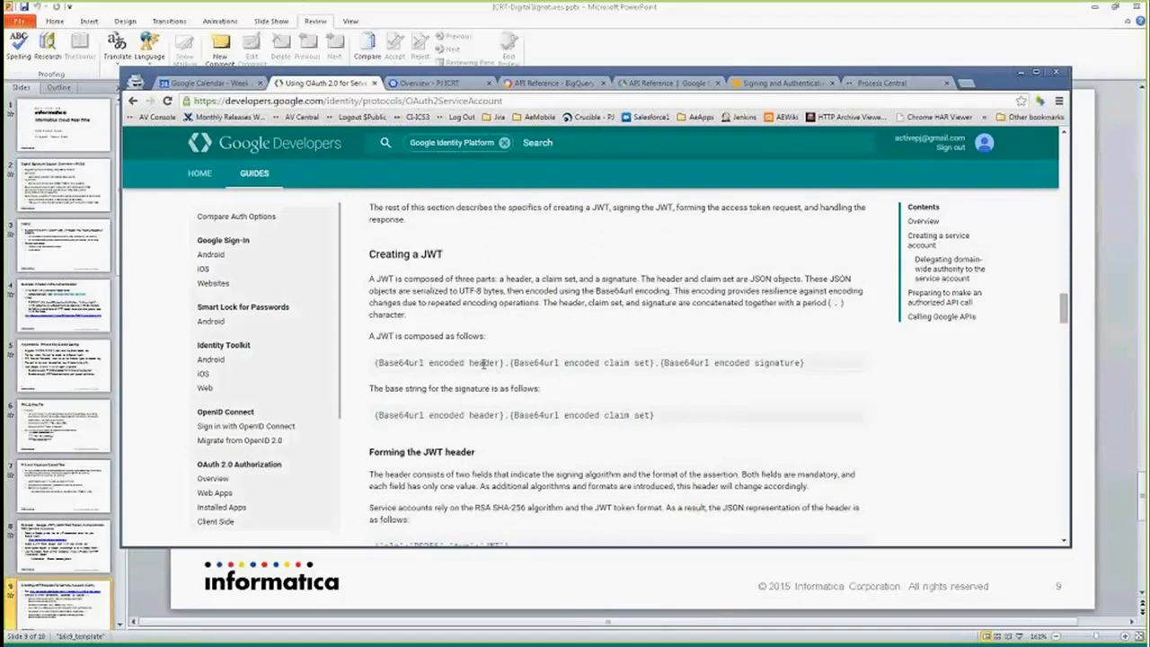
pyautogui.moveTo(375, 362); pyautogui.dragTo(505, 365)
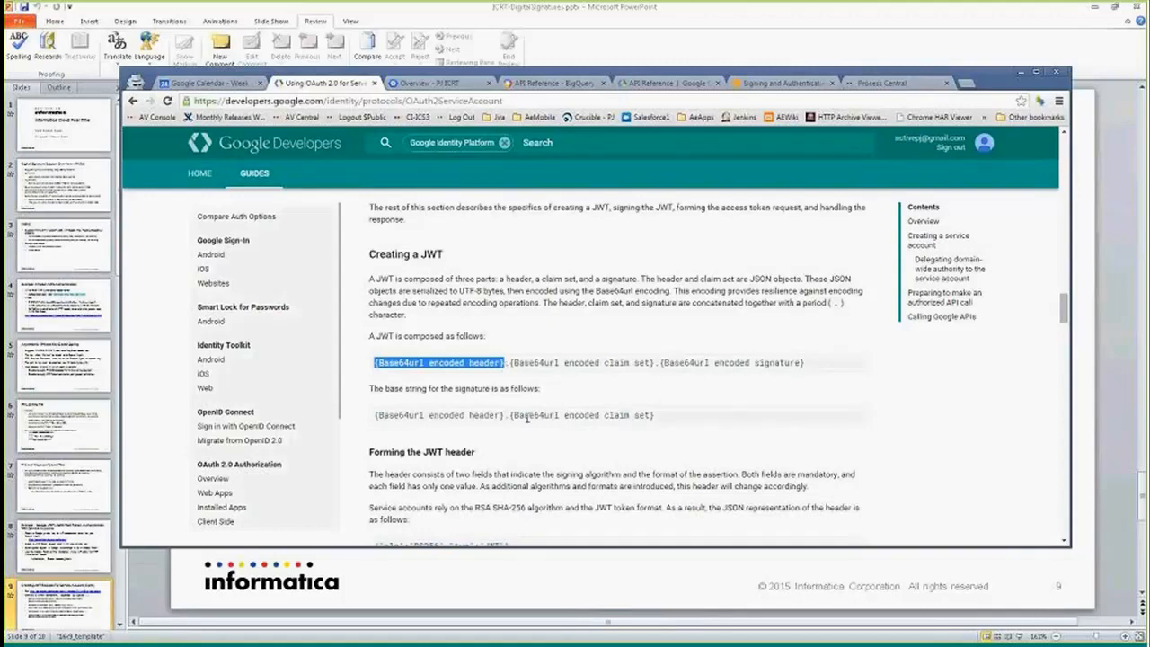
pyautogui.click(556, 388)
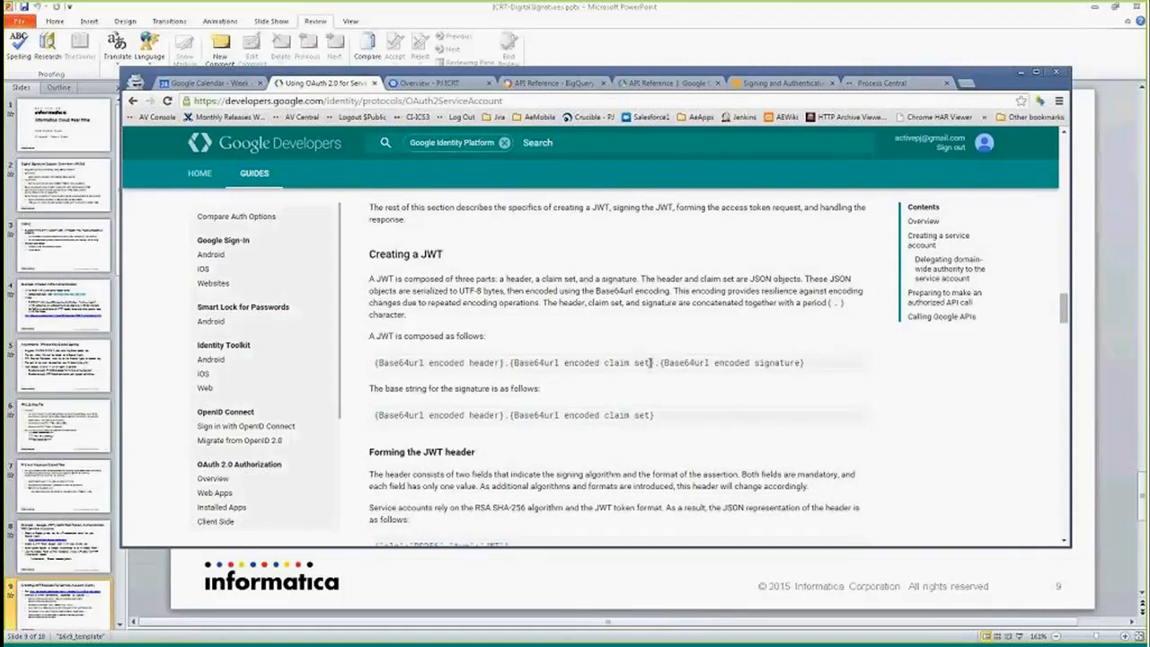
pyautogui.moveTo(651, 363); pyautogui.dragTo(602, 363)
pyautogui.moveTo(375, 363); pyautogui.dragTo(656, 363)
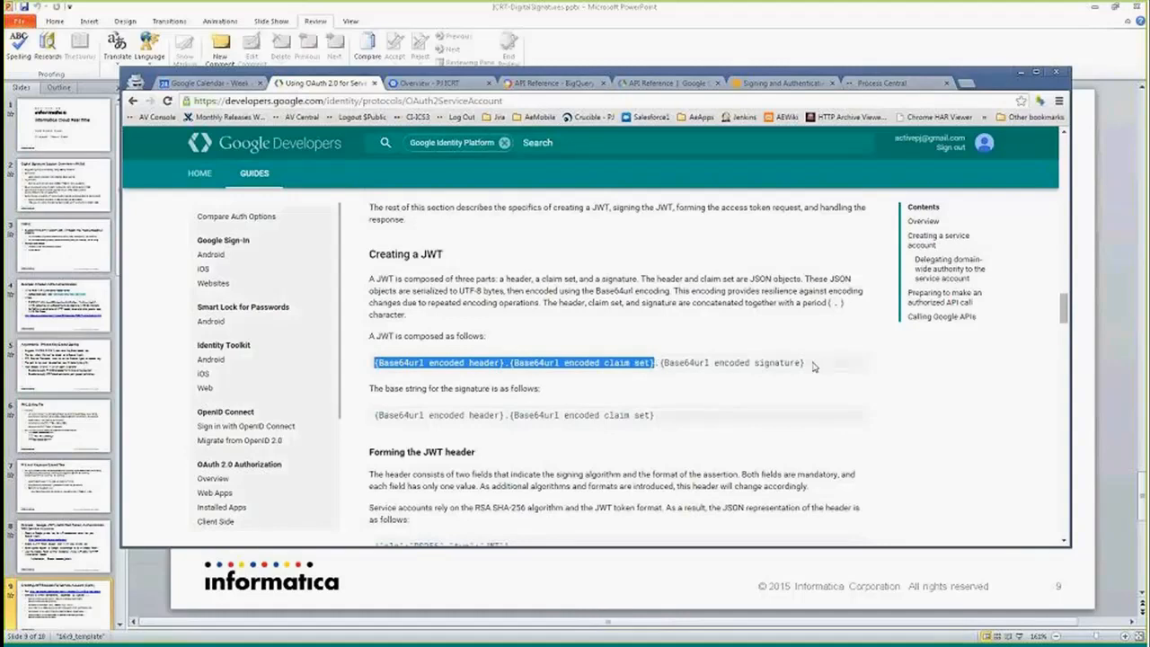
pyautogui.moveTo(814, 365); pyautogui.dragTo(661, 365)
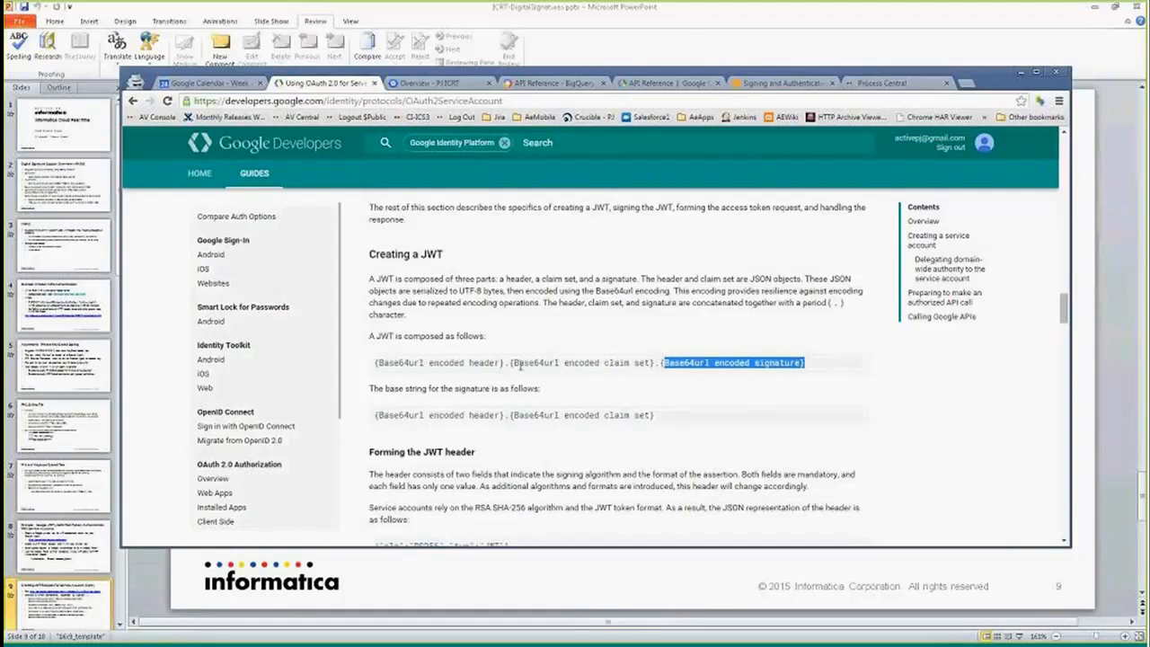
pyautogui.click(618, 366)
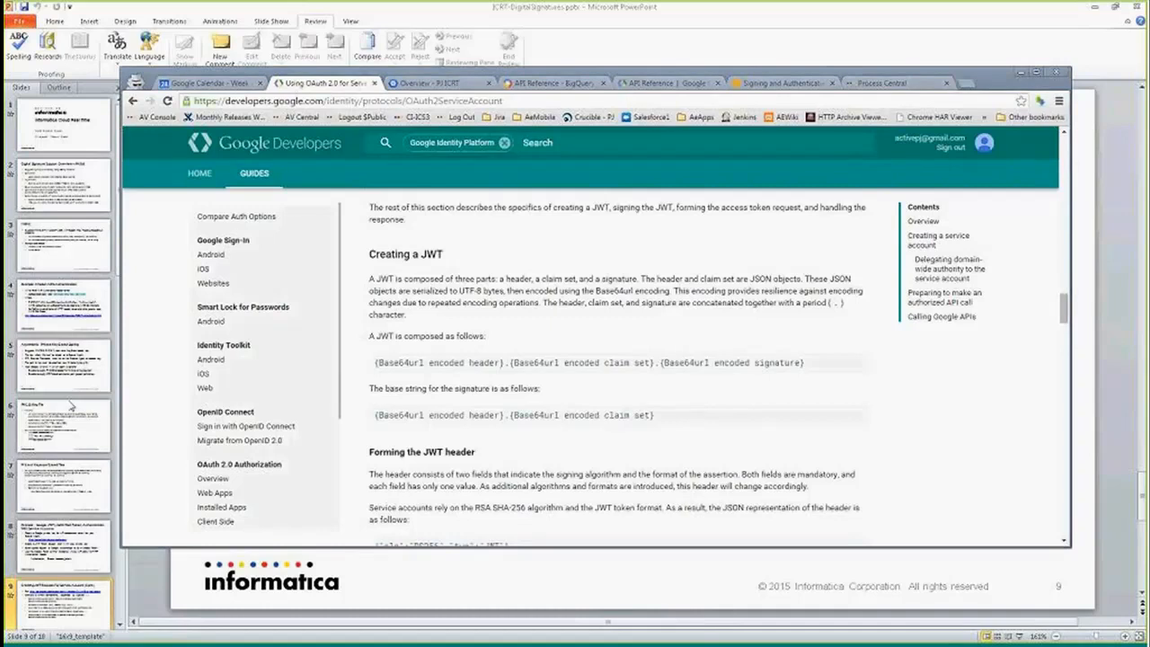
# - Switch to the Notepad notes and highlight the Step 1 header JSON and its Base64 encoded result
pyautogui.hotkey('alt', 'Tab')
pyautogui.moveTo(248, 180); pyautogui.dragTo(442, 179)
pyautogui.click(308, 179)
pyautogui.click(396, 186)
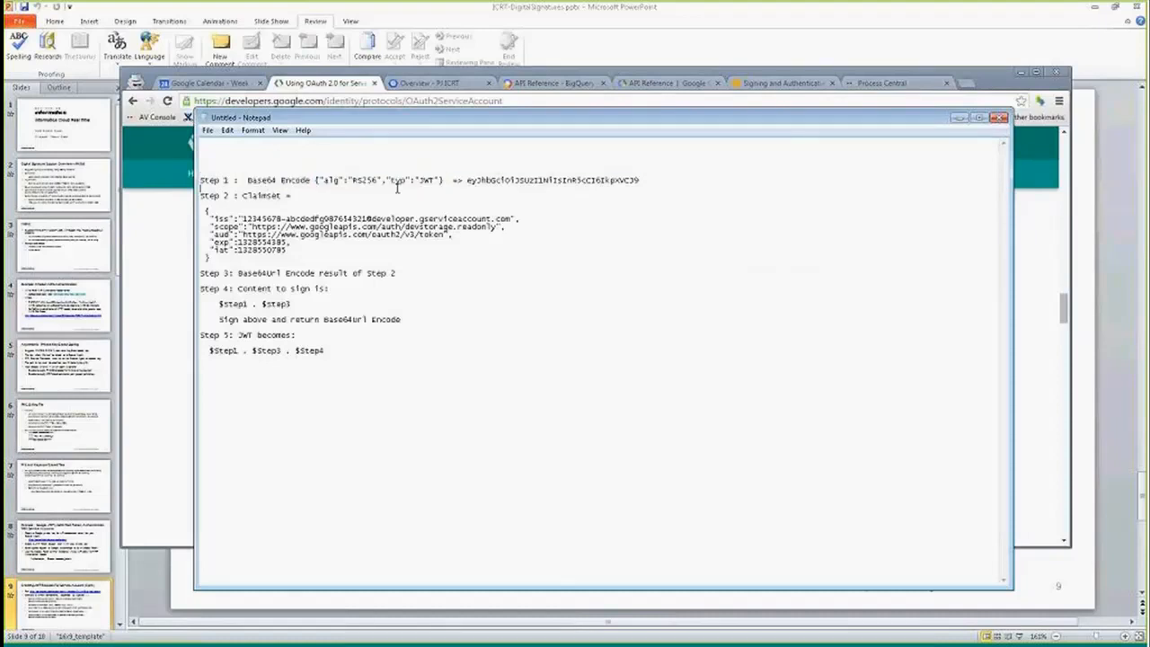
pyautogui.doubleClick(421, 179)
pyautogui.click(378, 186)
pyautogui.moveTo(466, 180); pyautogui.dragTo(641, 180)
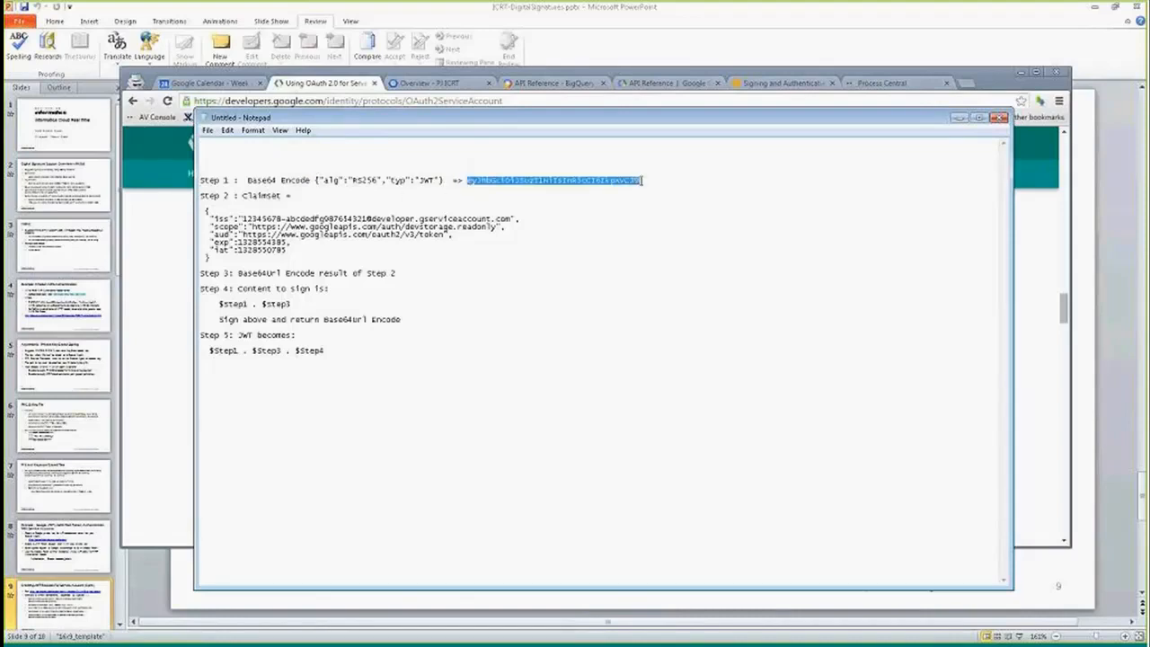
pyautogui.click(607, 183)
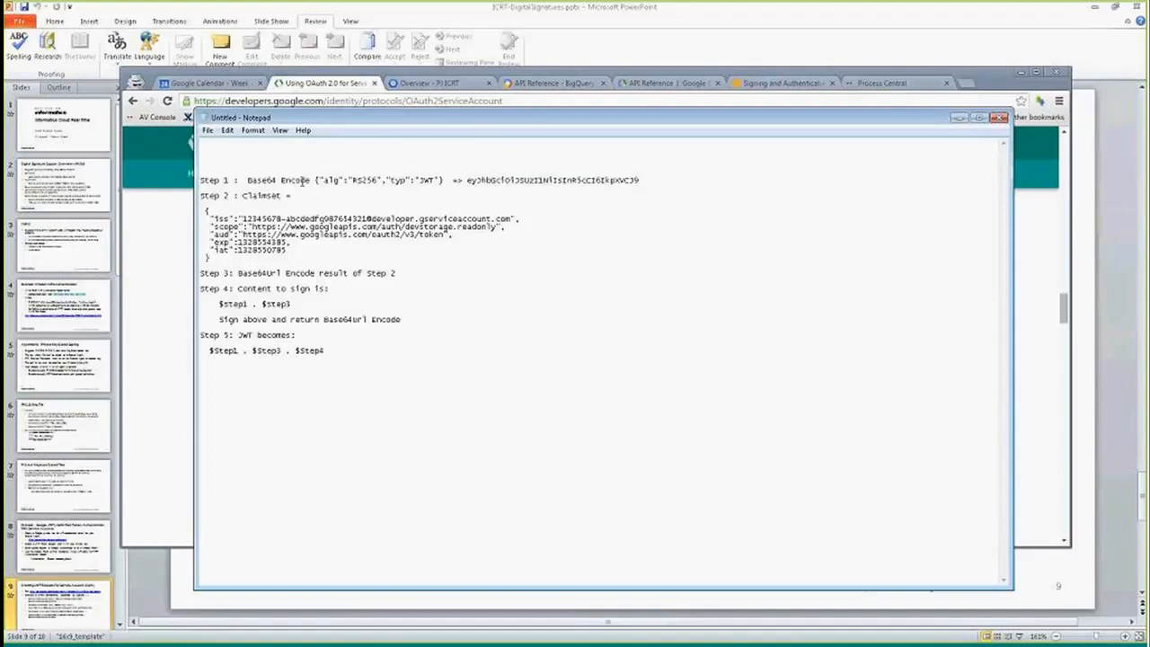
pyautogui.moveTo(314, 177); pyautogui.dragTo(431, 180)
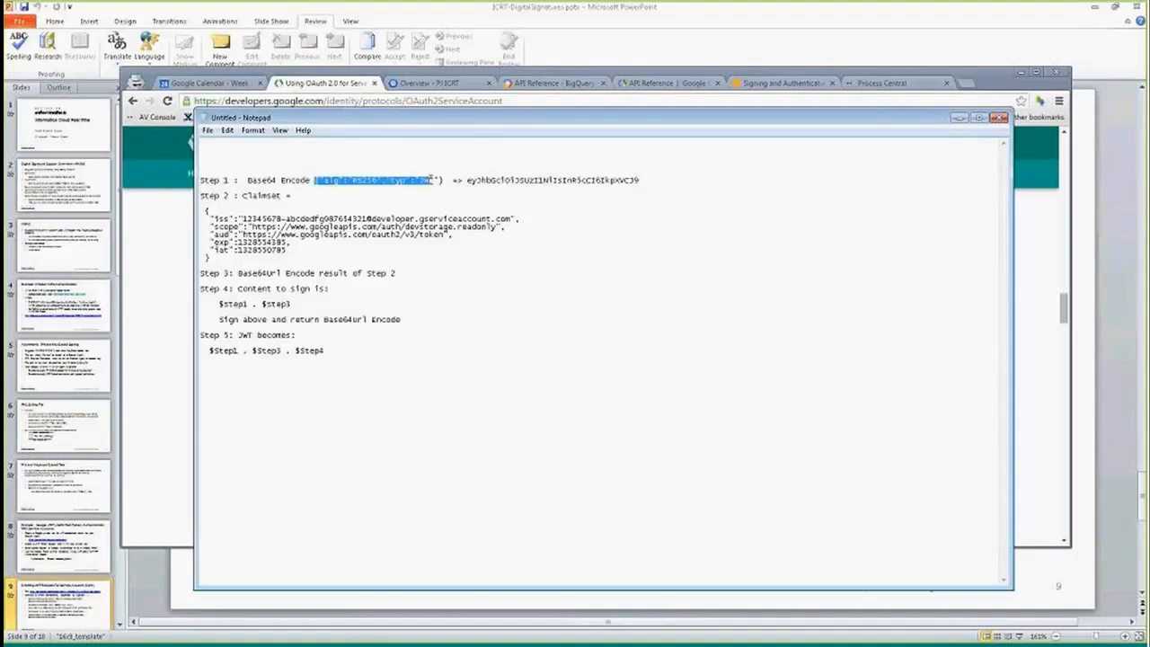
pyautogui.doubleClick(489, 181)
pyautogui.moveTo(476, 117); pyautogui.dragTo(757, 106)
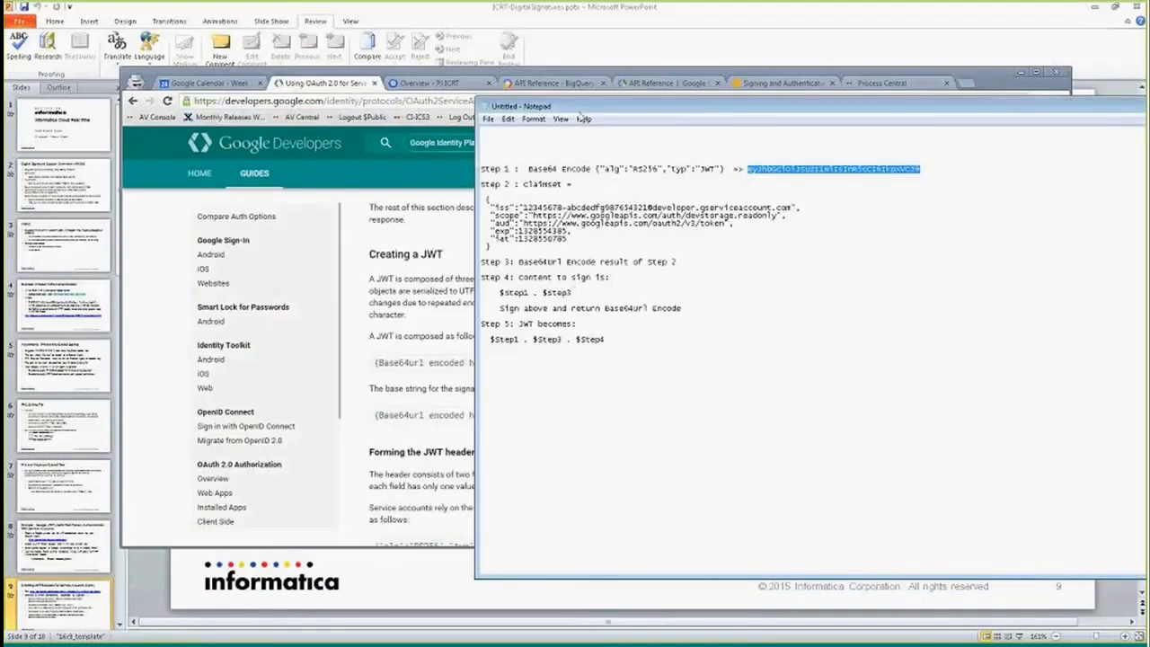
pyautogui.moveTo(582, 107); pyautogui.dragTo(343, 124)
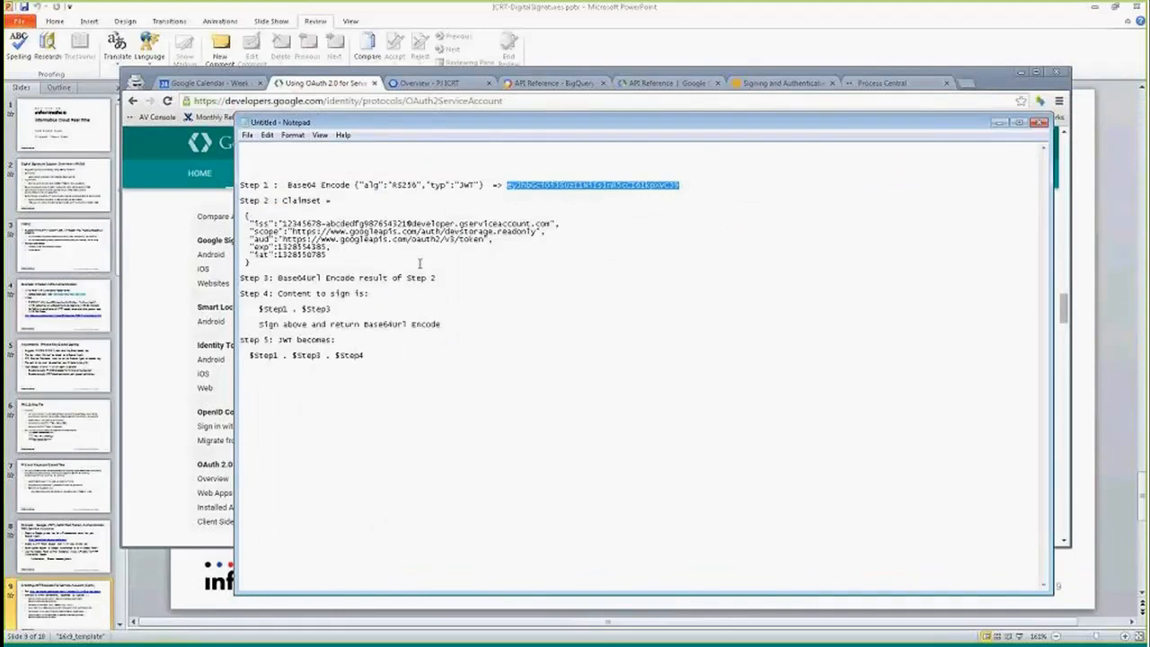
# - Highlight the claim set fields, the content to sign and the final JWT formula in the Notepad notes
pyautogui.click(546, 222)
pyautogui.moveTo(546, 223); pyautogui.dragTo(320, 223)
pyautogui.click(284, 233)
pyautogui.click(319, 223)
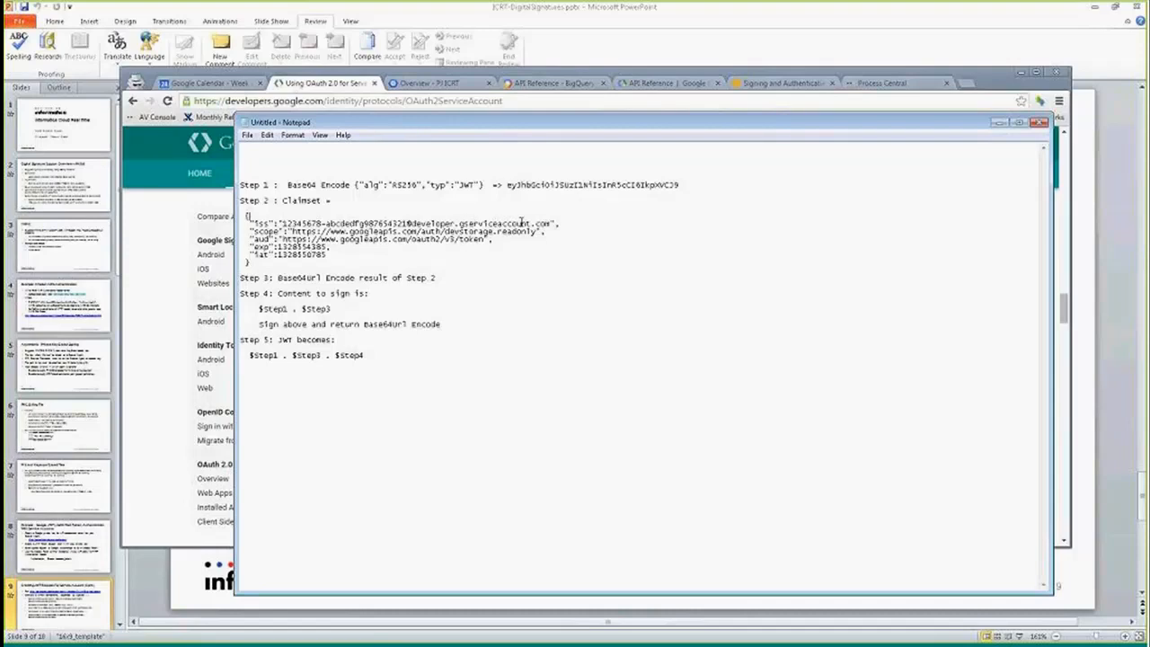
pyautogui.moveTo(282, 224); pyautogui.dragTo(553, 225)
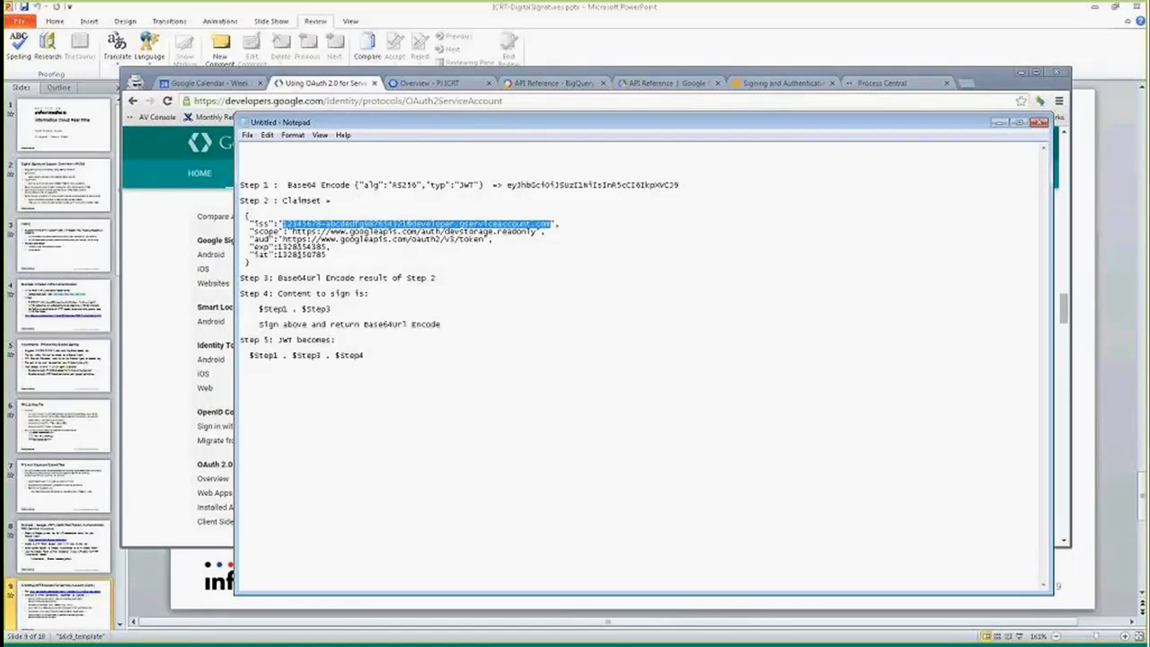
pyautogui.moveTo(250, 255); pyautogui.dragTo(327, 255)
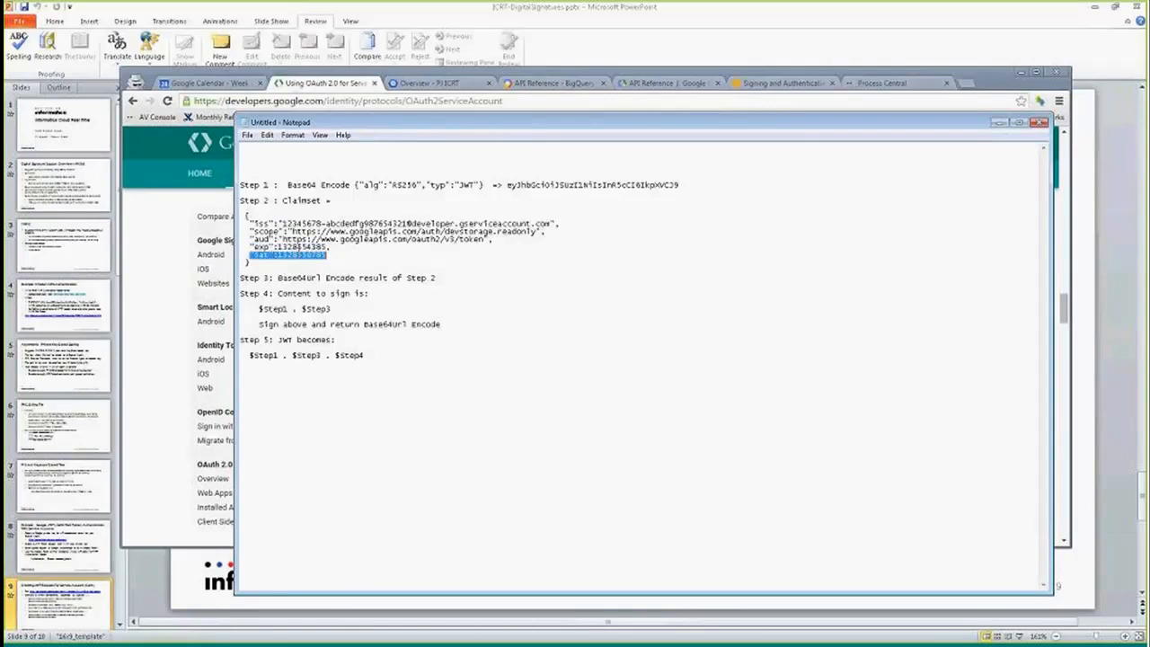
pyautogui.click(300, 260)
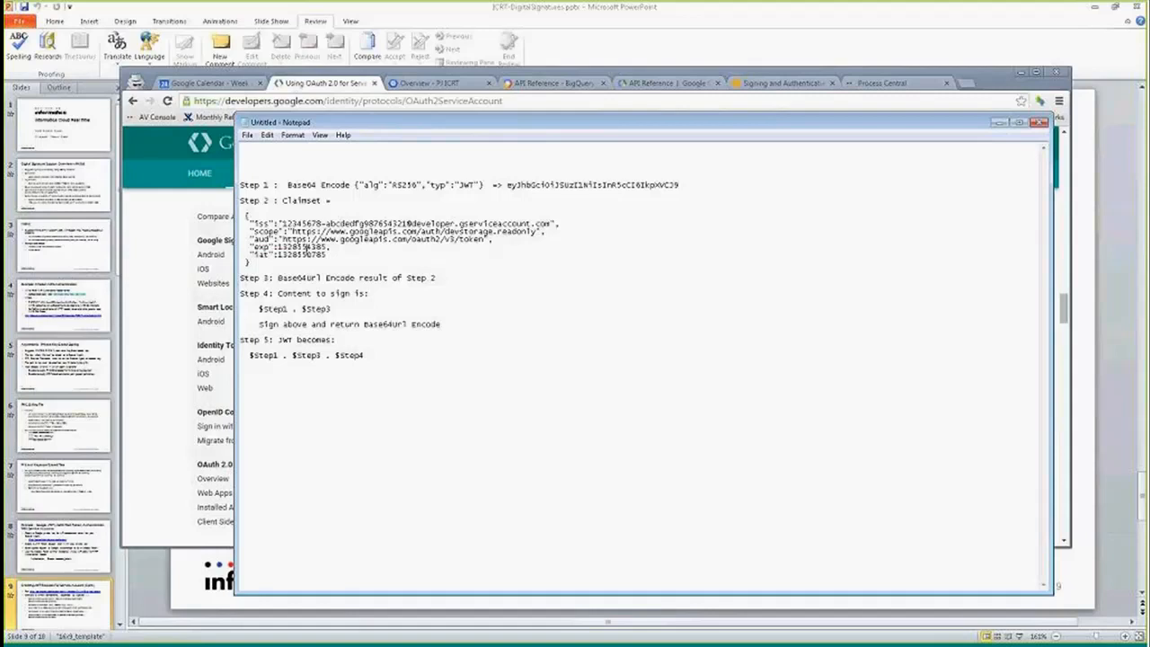
pyautogui.moveTo(243, 214); pyautogui.dragTo(253, 248)
pyautogui.click(293, 310)
pyautogui.moveTo(242, 215); pyautogui.dragTo(260, 261)
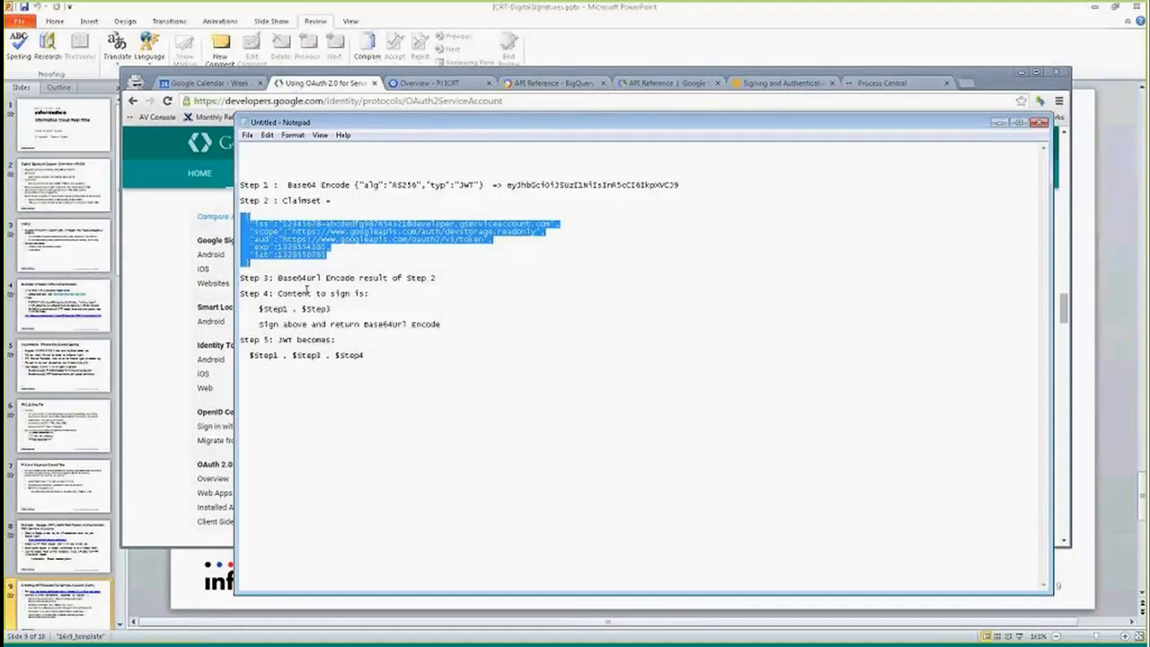
pyautogui.moveTo(503, 185); pyautogui.dragTo(575, 185)
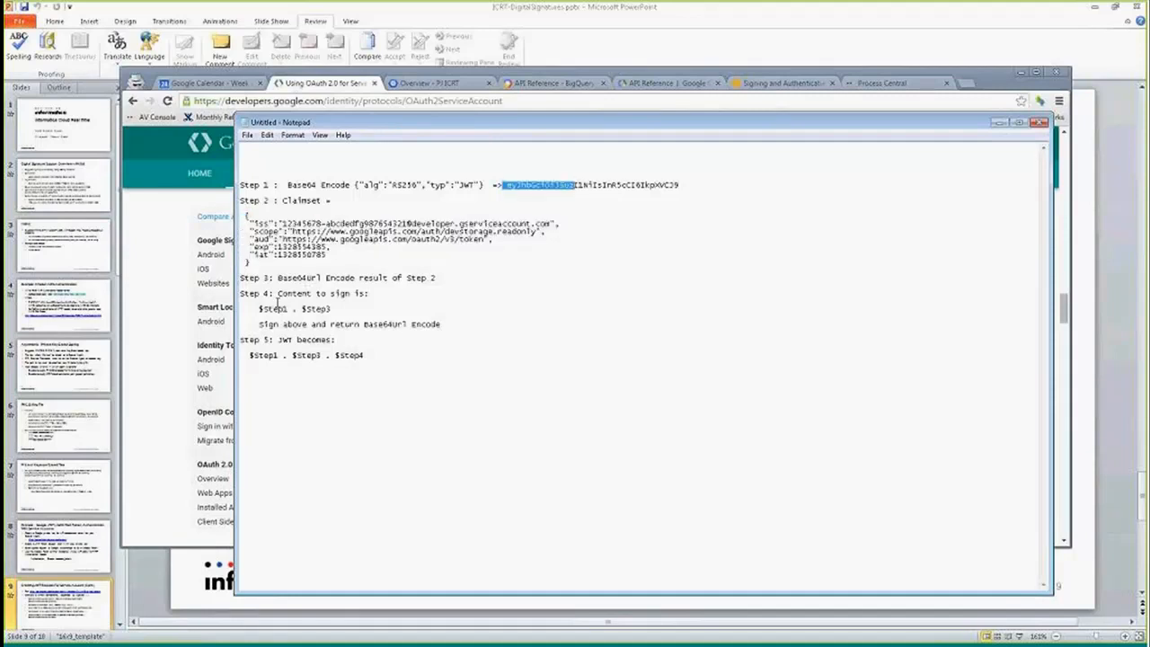
pyautogui.moveTo(259, 308); pyautogui.dragTo(340, 308)
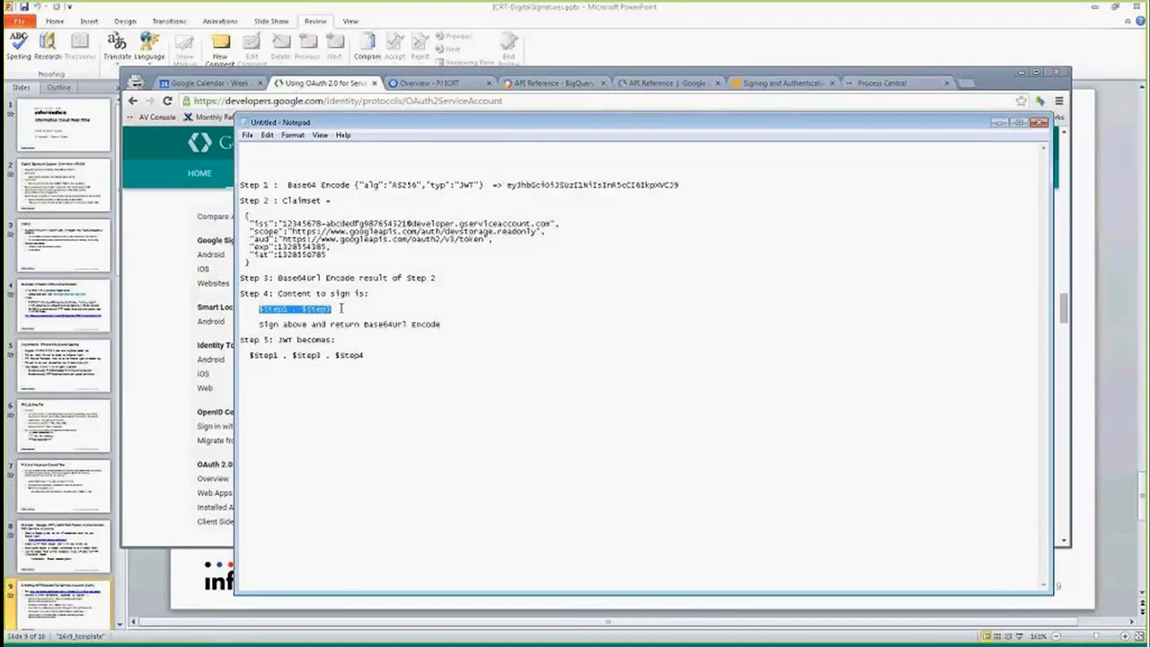
pyautogui.moveTo(259, 324); pyautogui.dragTo(365, 325)
pyautogui.click(365, 325)
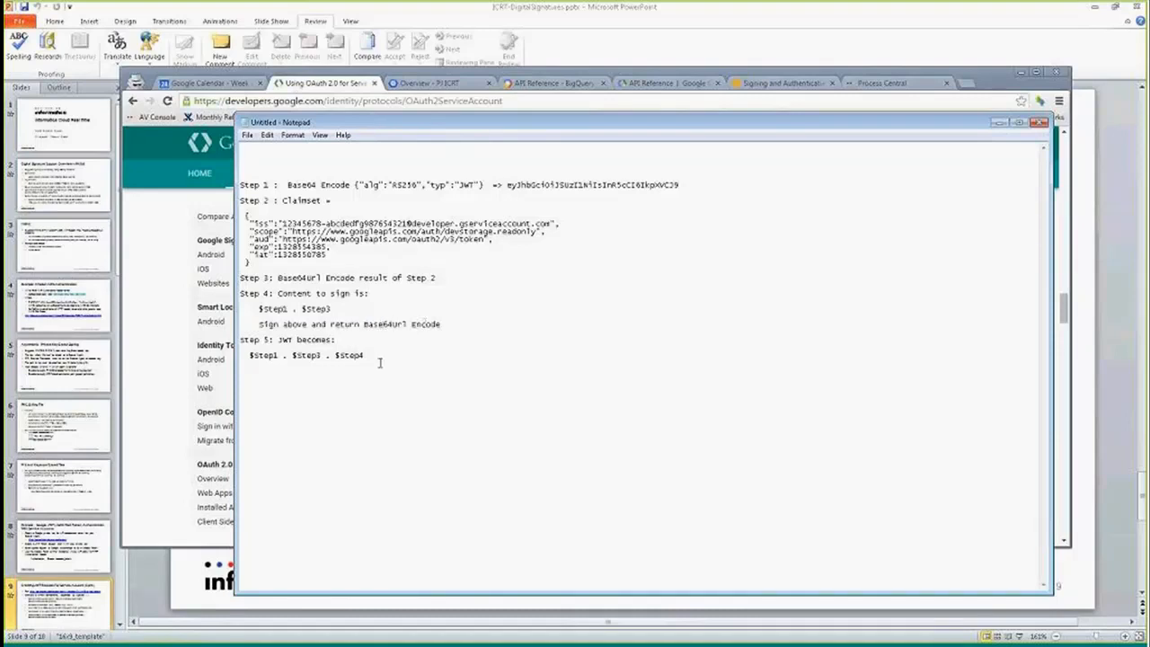
pyautogui.moveTo(370, 356); pyautogui.dragTo(254, 356)
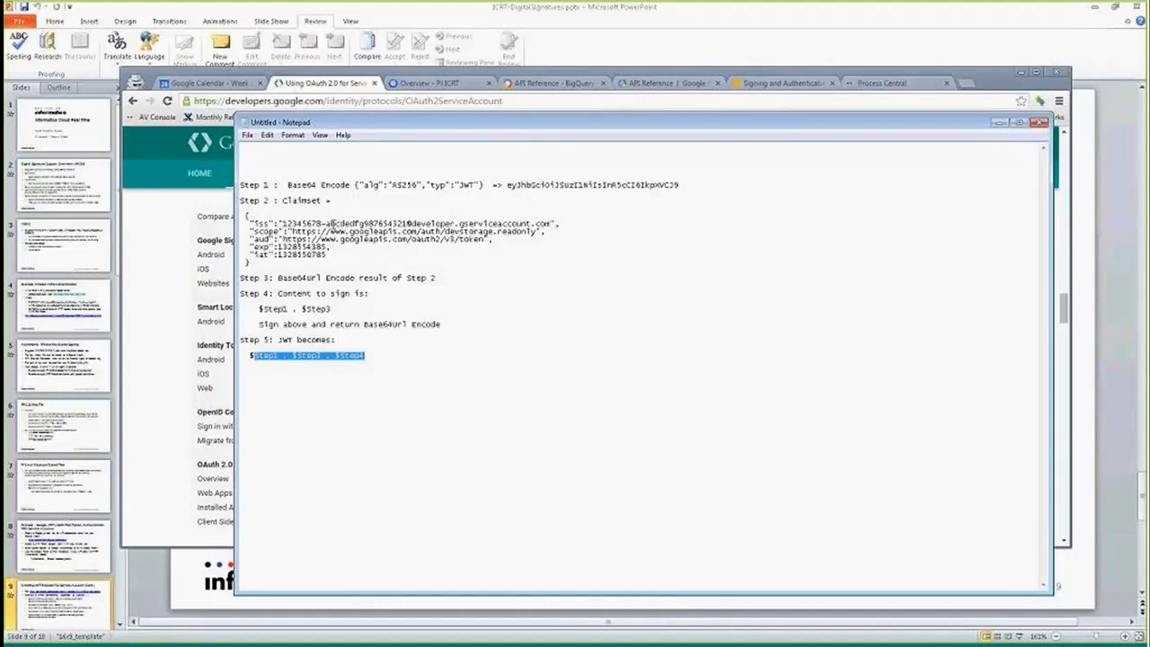
# - Return to the OAuth guide and scroll to the table of required JWT claims
pyautogui.click(344, 87)
pyautogui.scroll(-2, 614, 482)
pyautogui.scroll(-4, 613, 482)
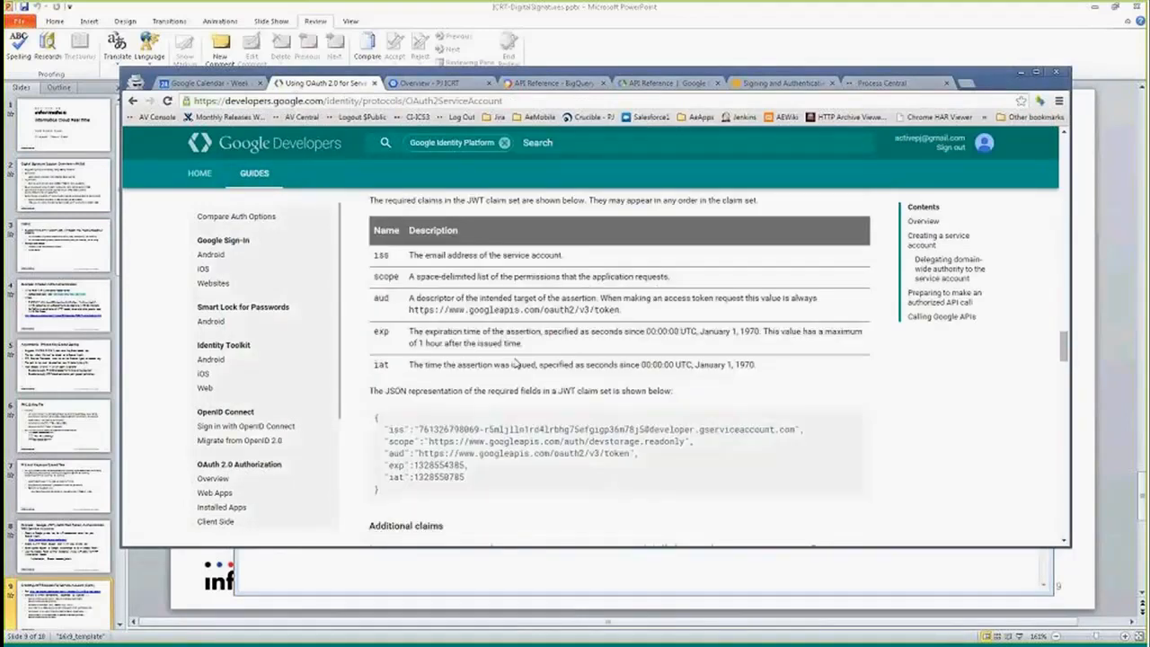
pyautogui.scroll(-6, 598, 486)
pyautogui.scroll(-10, 517, 447)
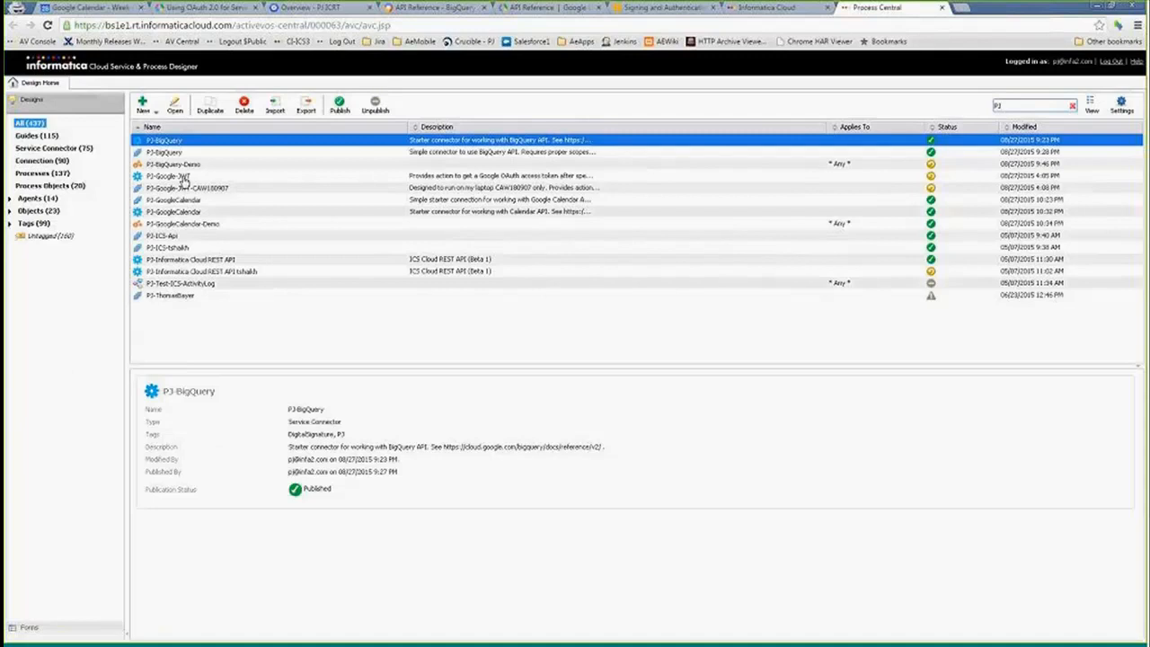
# - Open the P3-Google-JWT service connector and select its serviceEmail connection property
pyautogui.click(184, 177)
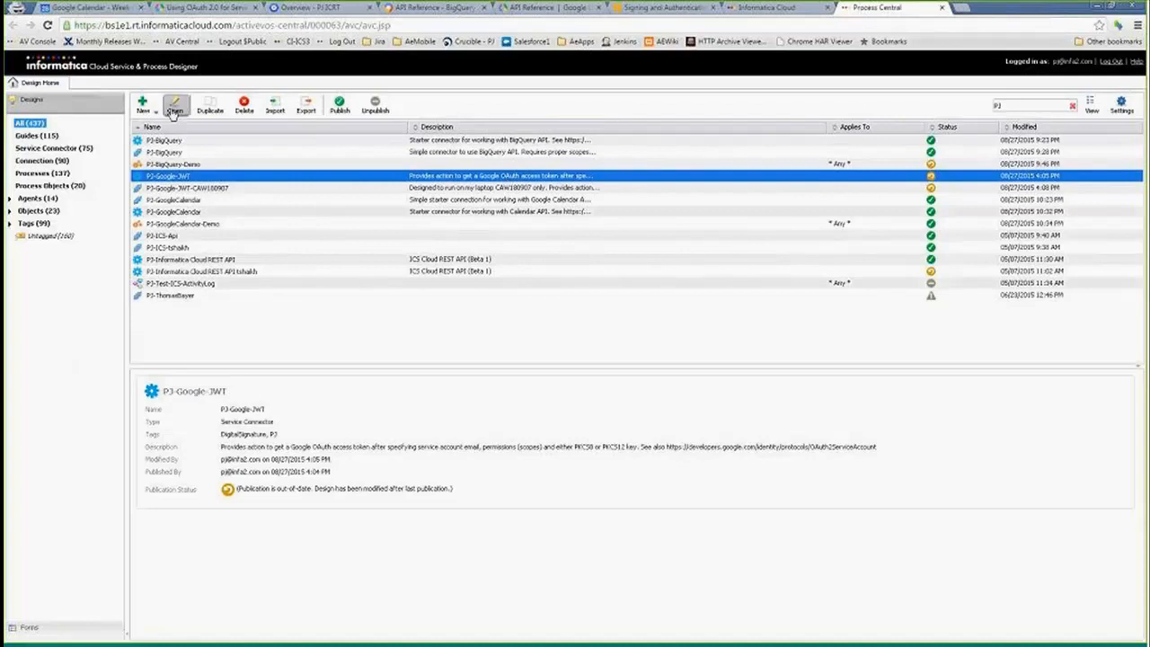
pyautogui.click(175, 106)
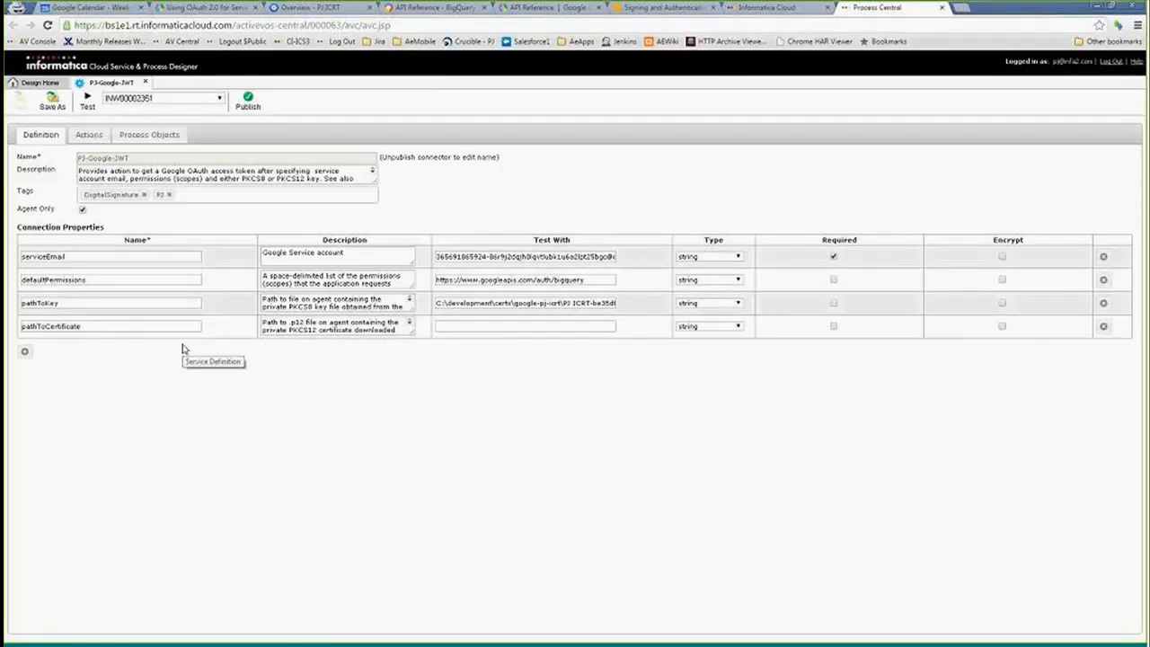
pyautogui.click(102, 257)
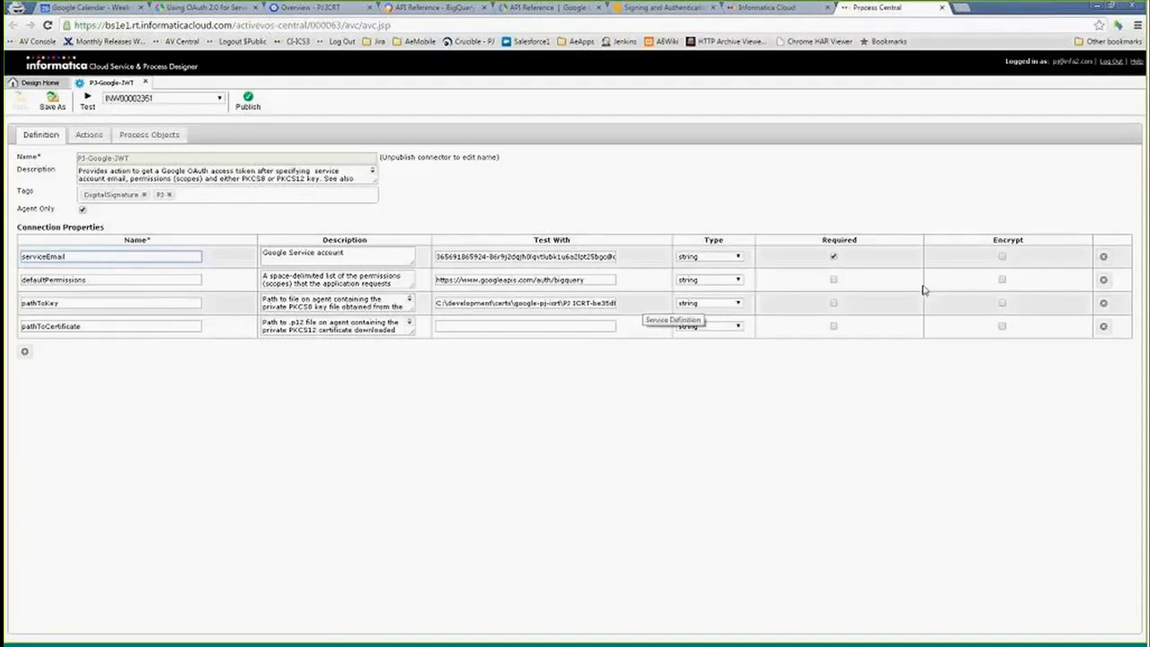
# - Review the defaultPermissions and pathToKey connection properties and their test values
pyautogui.click(92, 280)
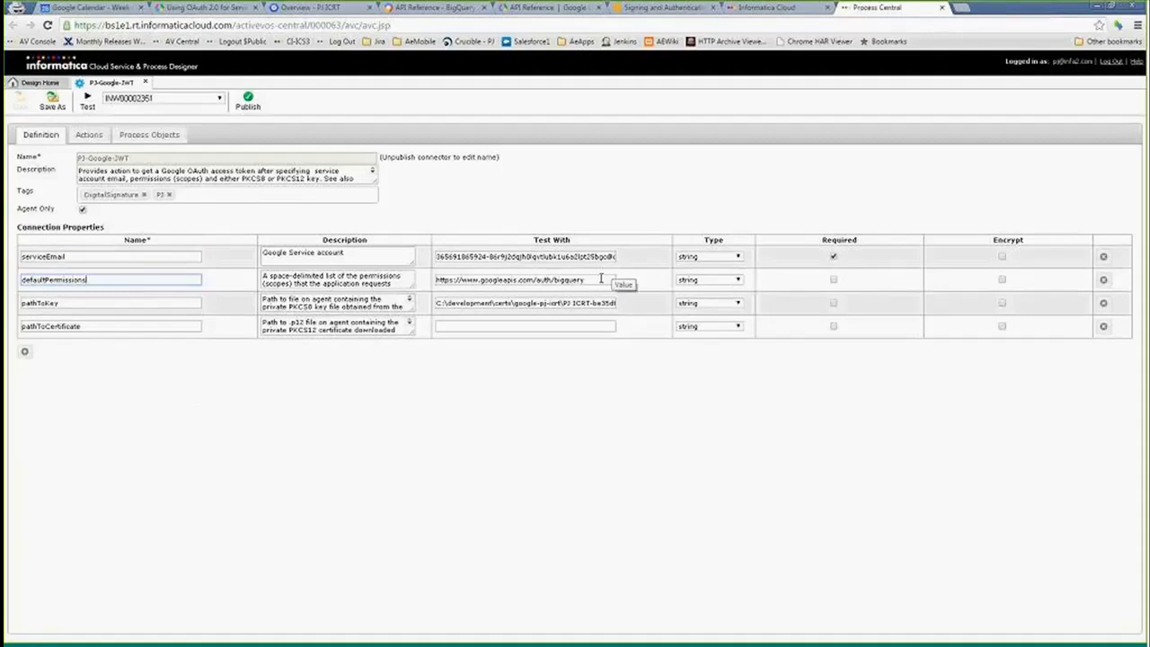
pyautogui.moveTo(613, 281); pyautogui.dragTo(368, 275)
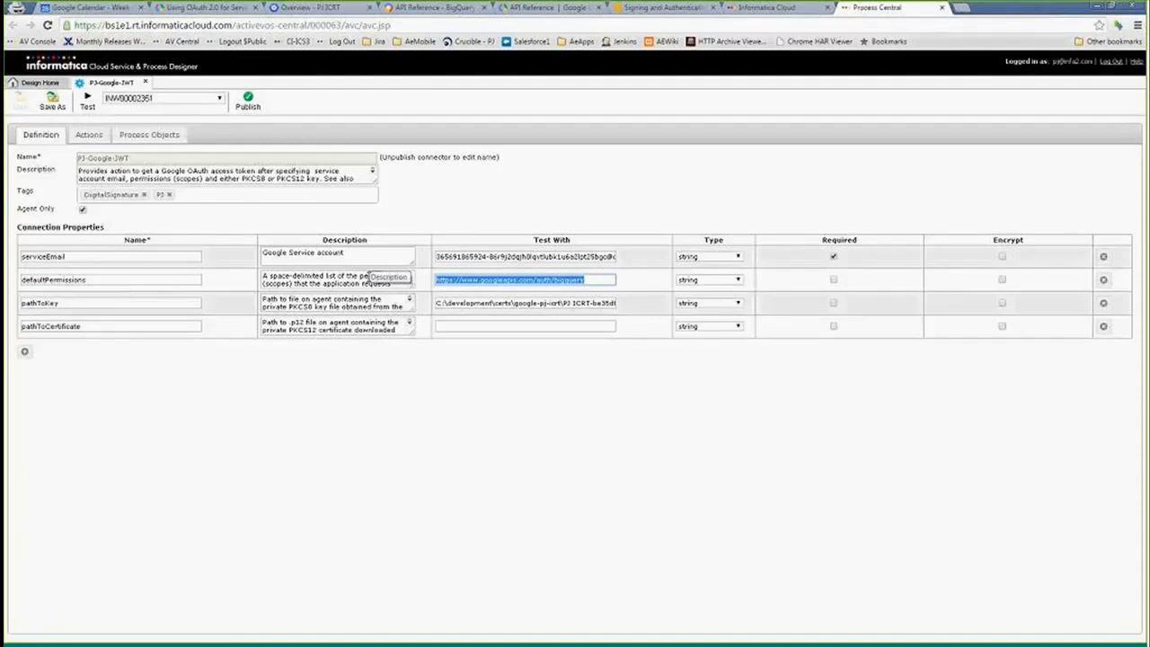
pyautogui.moveTo(585, 279); pyautogui.dragTo(389, 282)
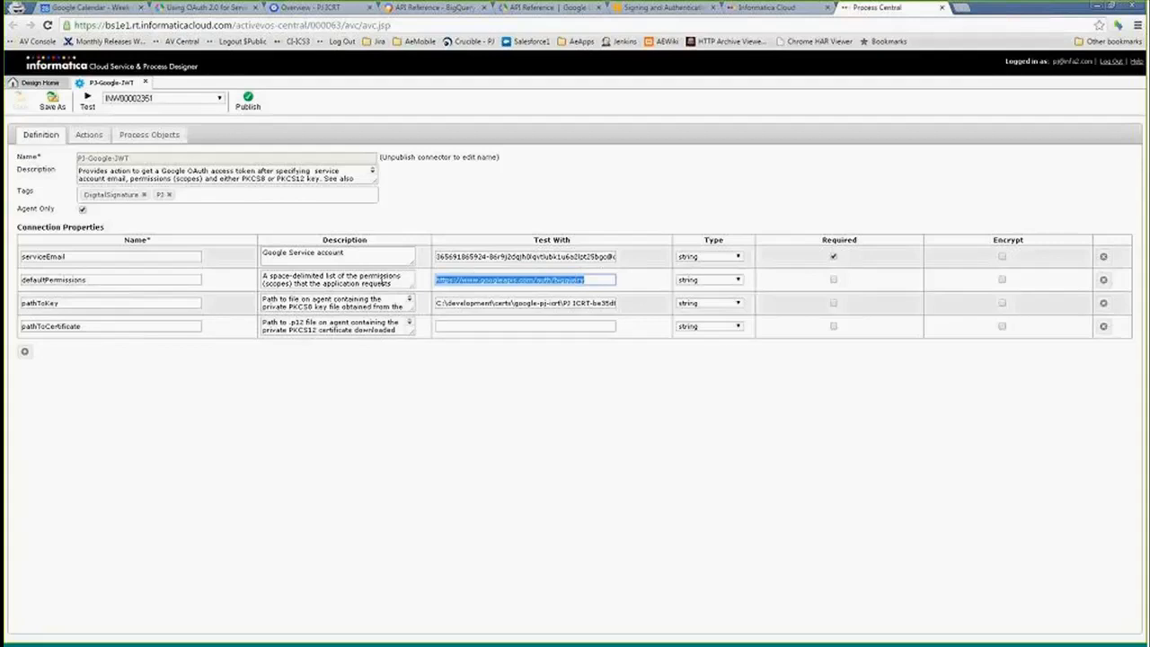
pyautogui.click(600, 279)
pyautogui.moveTo(584, 279); pyautogui.dragTo(375, 275)
pyautogui.click(472, 325)
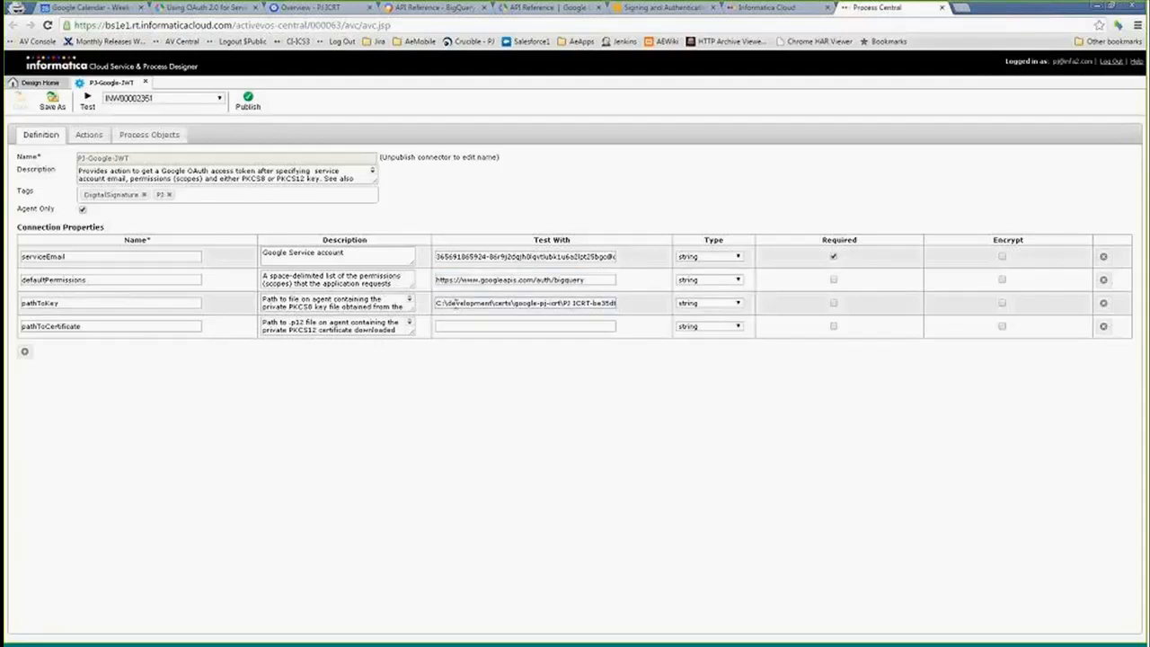
pyautogui.press('End')
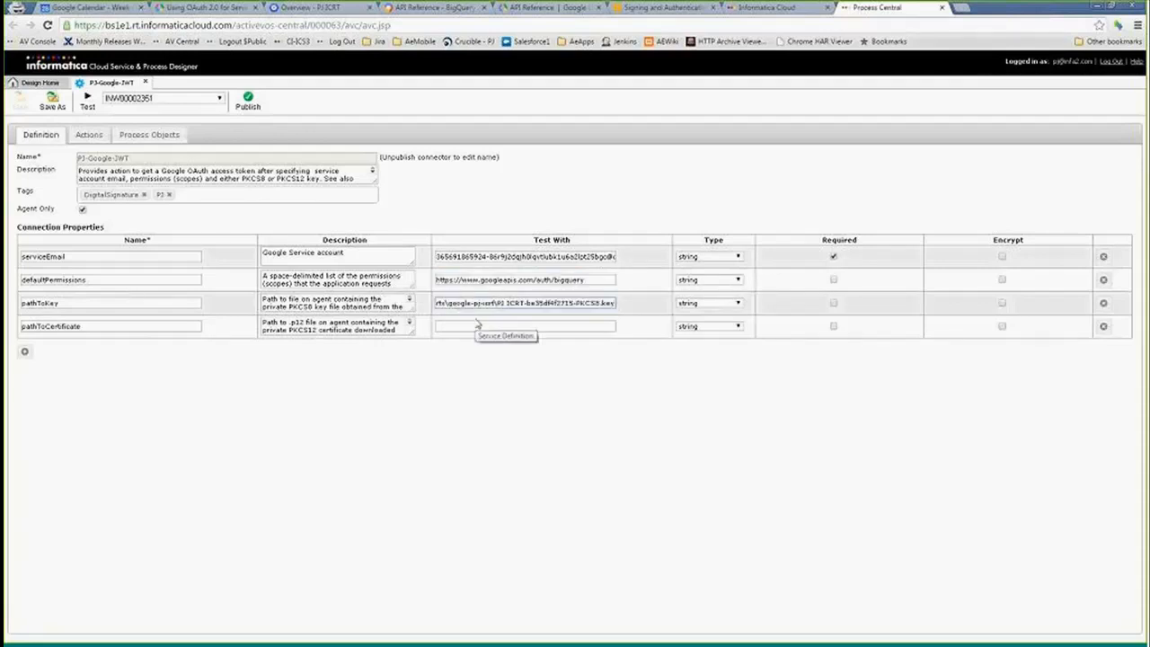
pyautogui.press('Home')
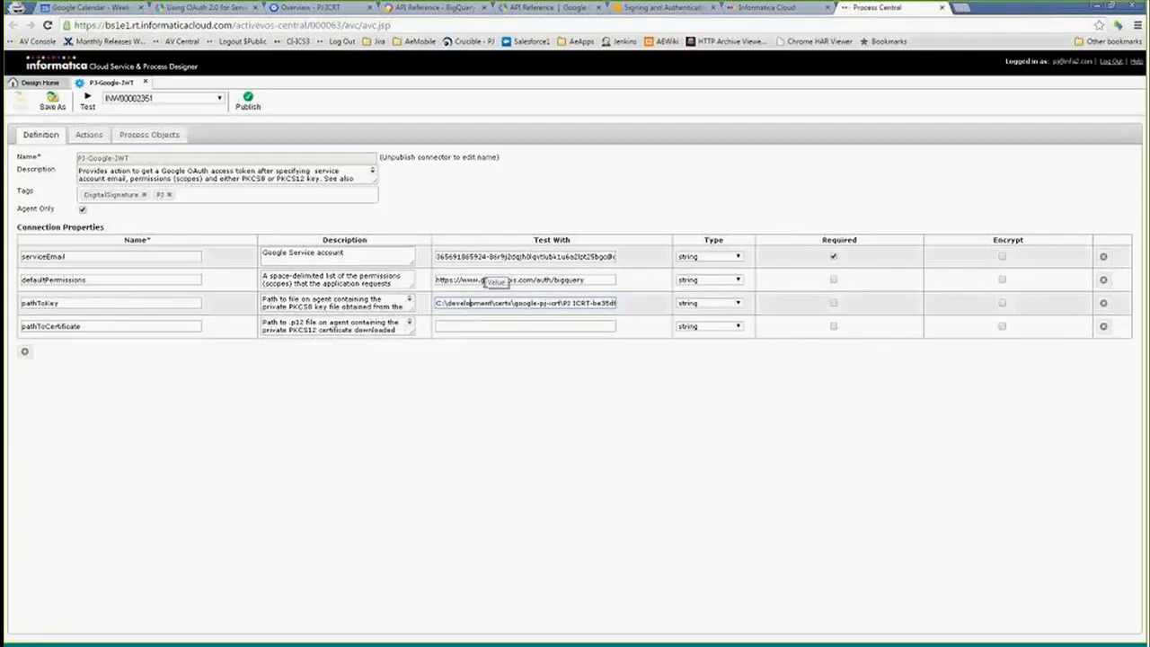
# - Switch to the Google Developers Console tab and highlight its URL
pyautogui.click(225, 7)
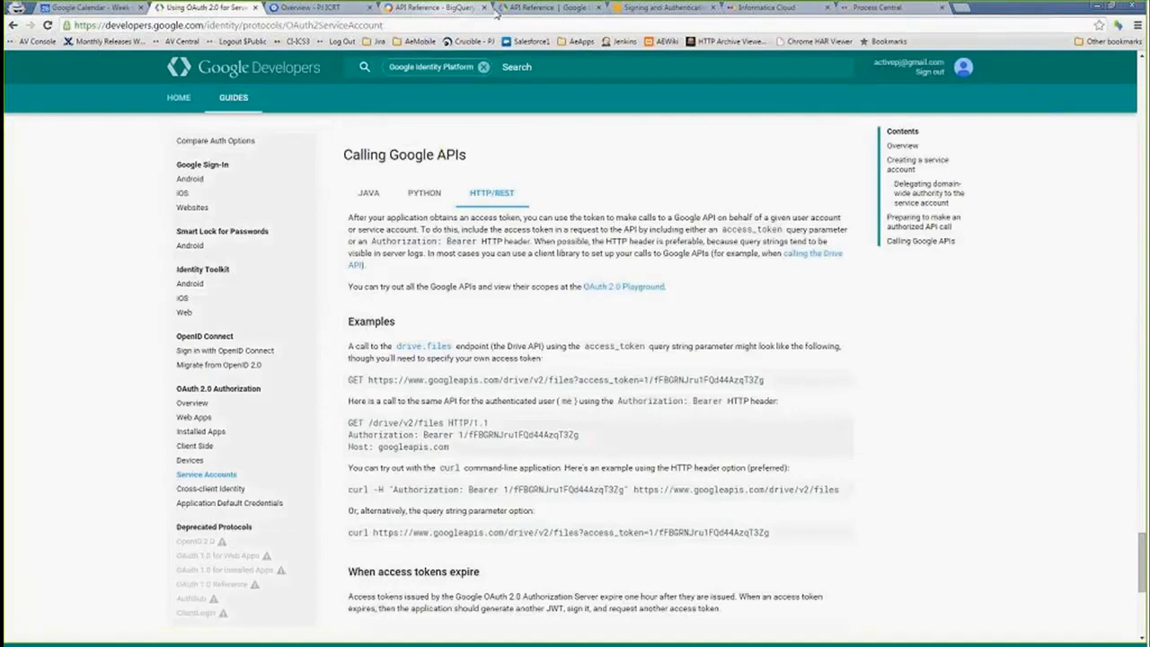
pyautogui.click(314, 7)
pyautogui.moveTo(240, 25); pyautogui.dragTo(74, 25)
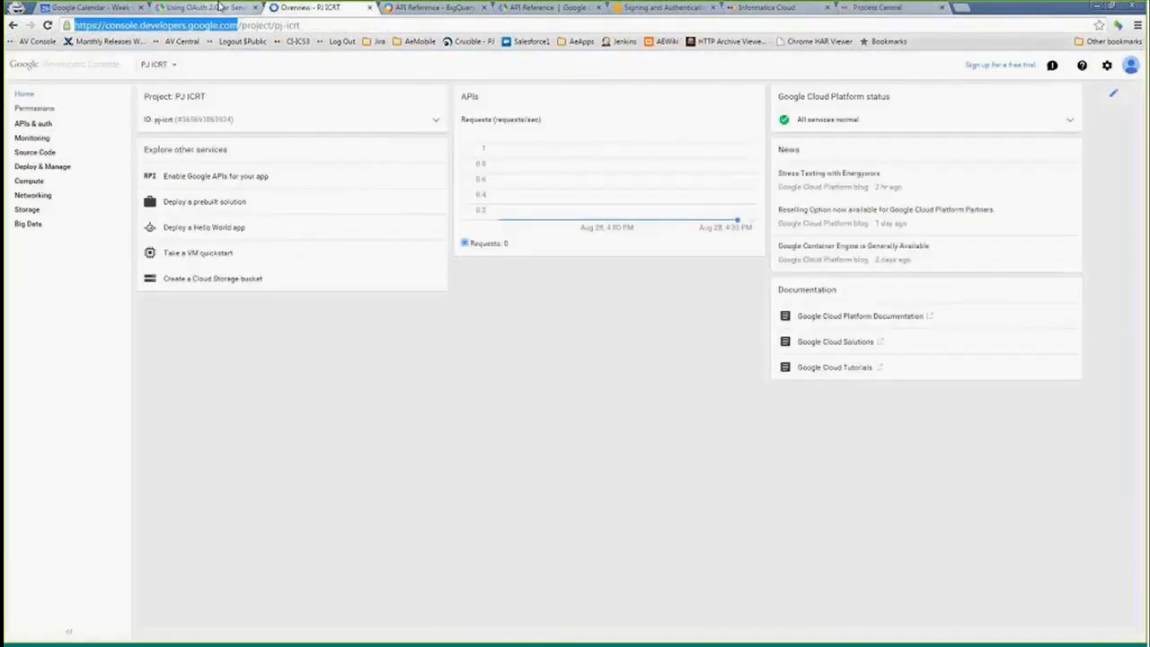
# - Show the slide about obtaining a Google private key and return to the console
pyautogui.hotkey('alt', 'Tab')
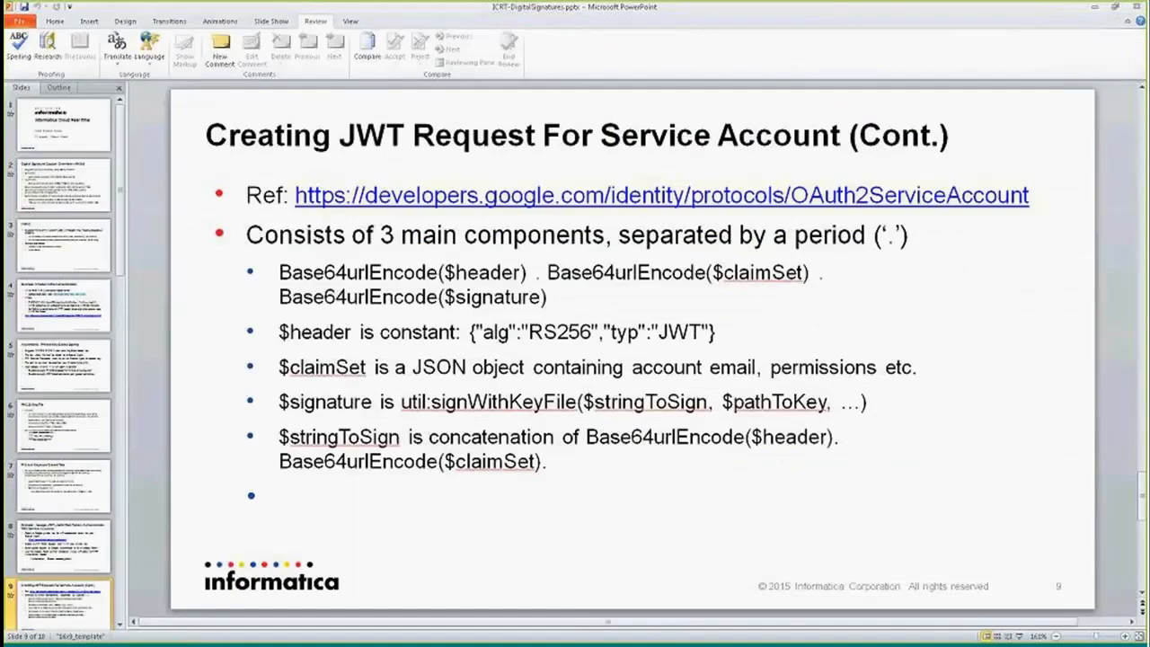
pyautogui.press('pageup')
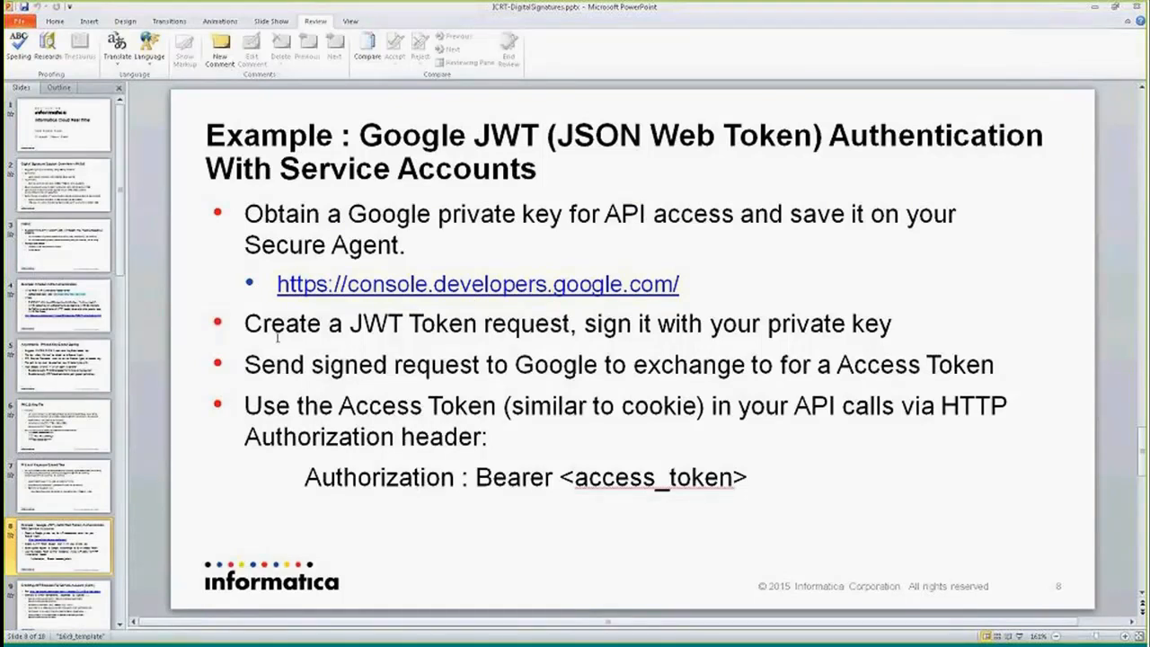
pyautogui.hotkey('alt', 'Tab')
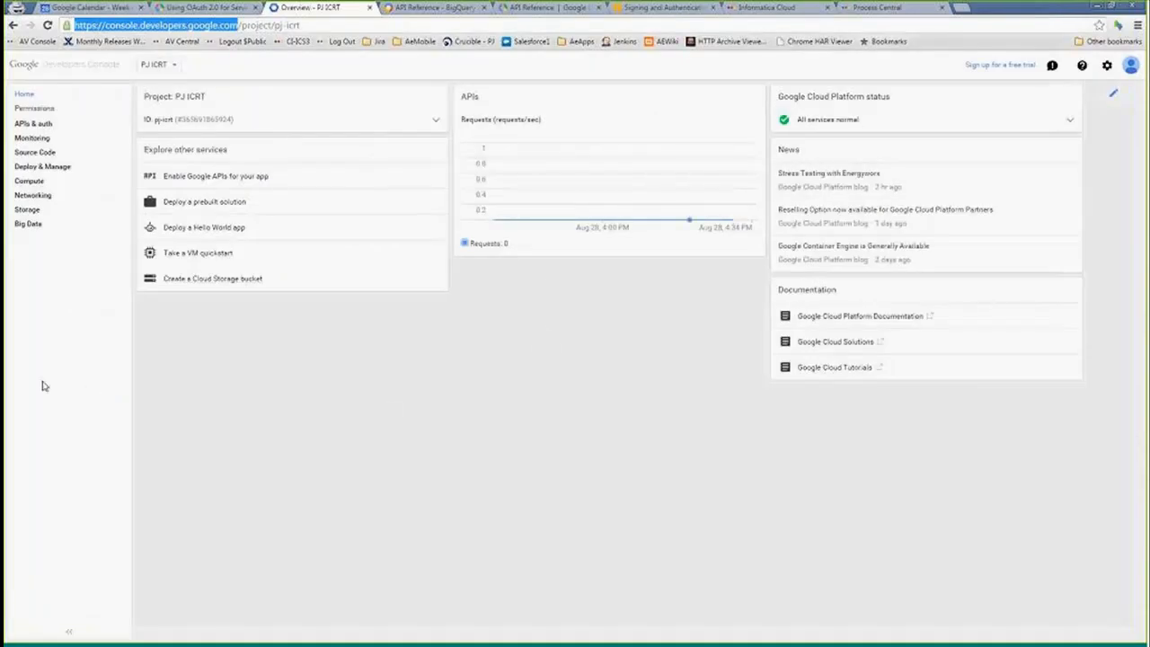
pyautogui.click(166, 67)
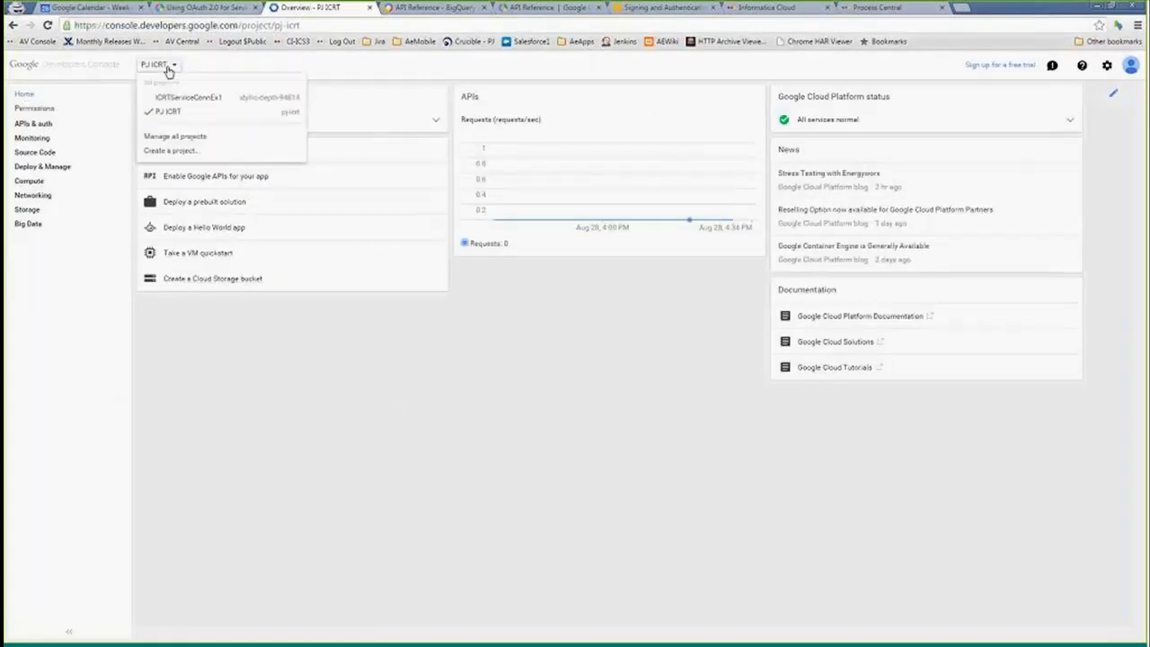
pyautogui.click(164, 155)
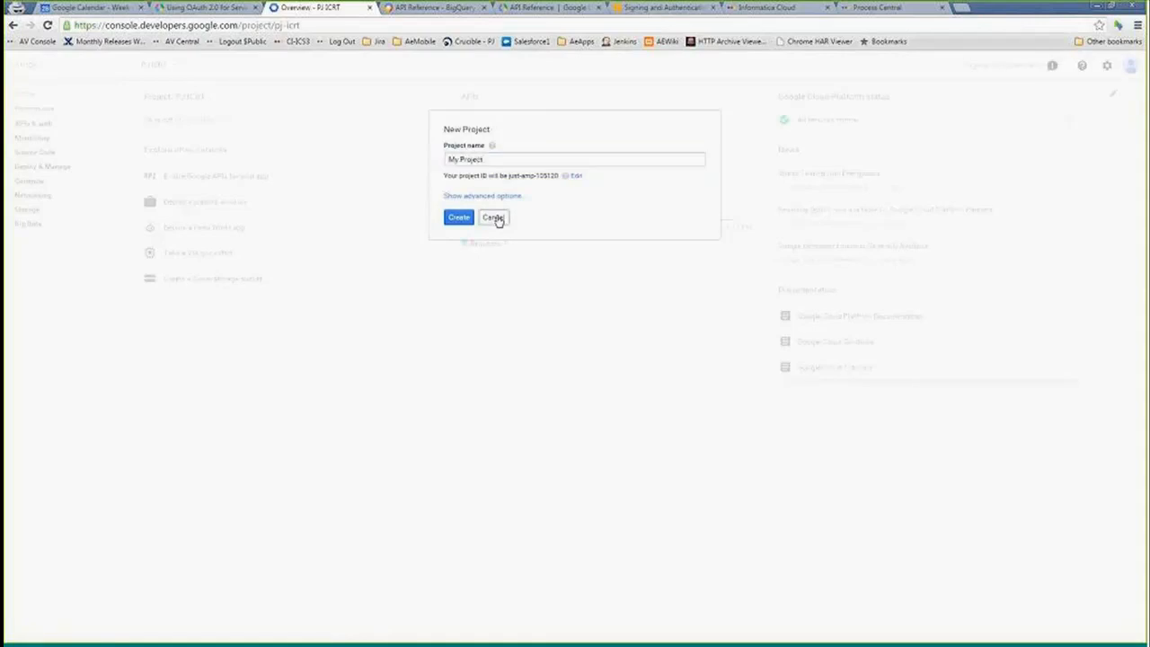
pyautogui.click(493, 218)
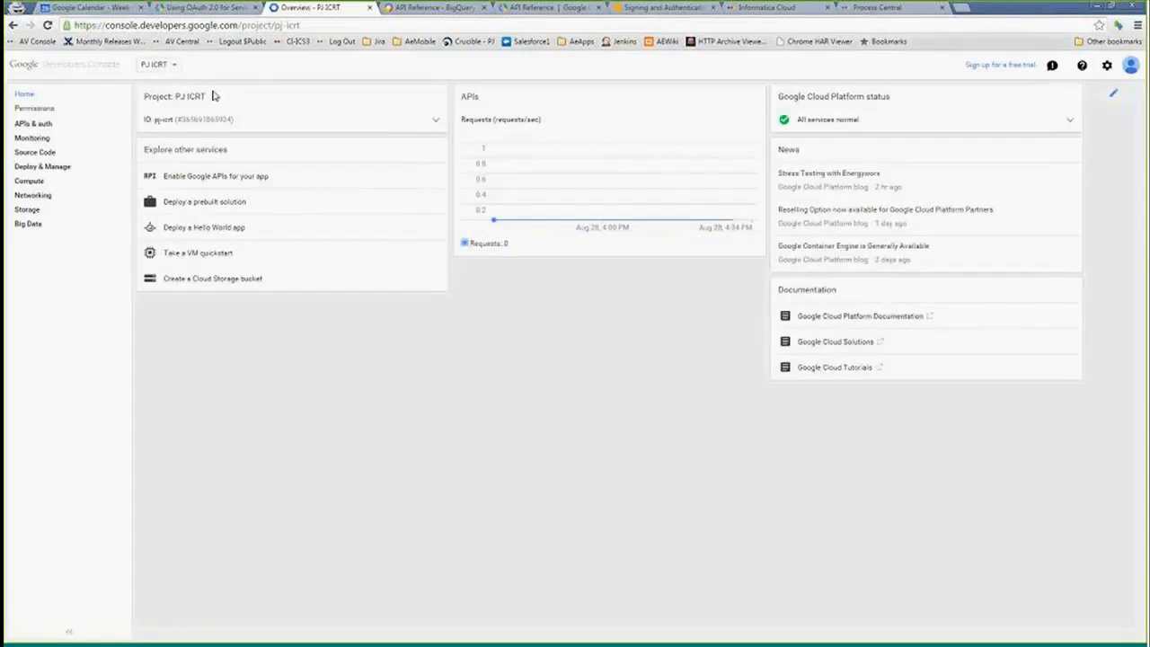
pyautogui.click(166, 65)
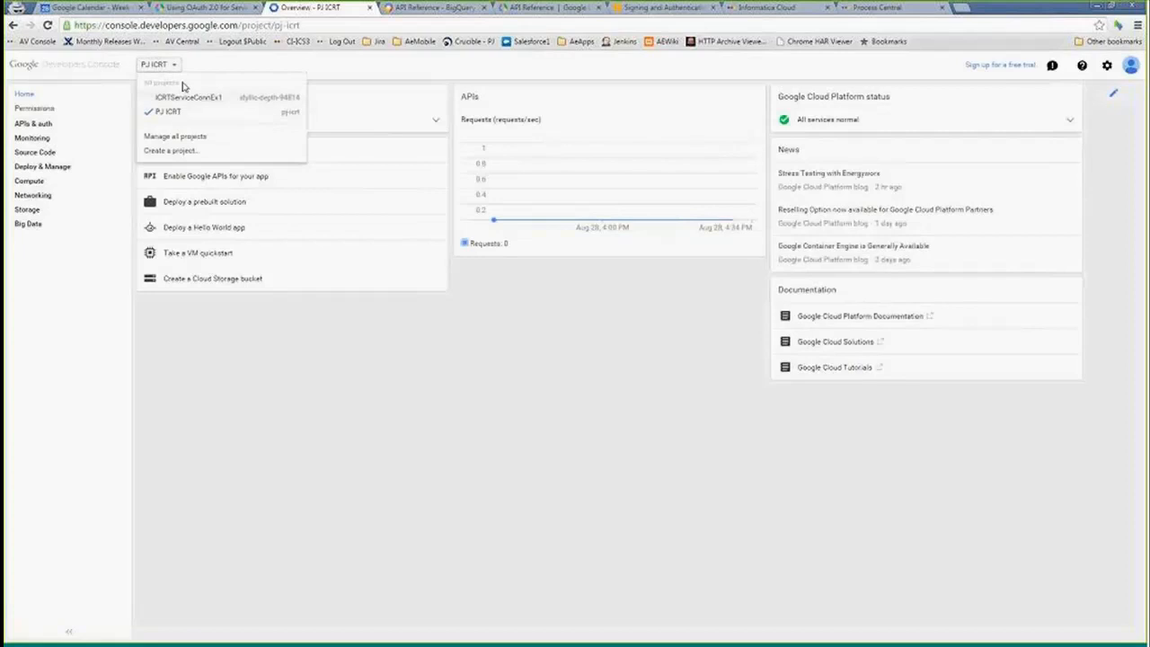
pyautogui.click(232, 65)
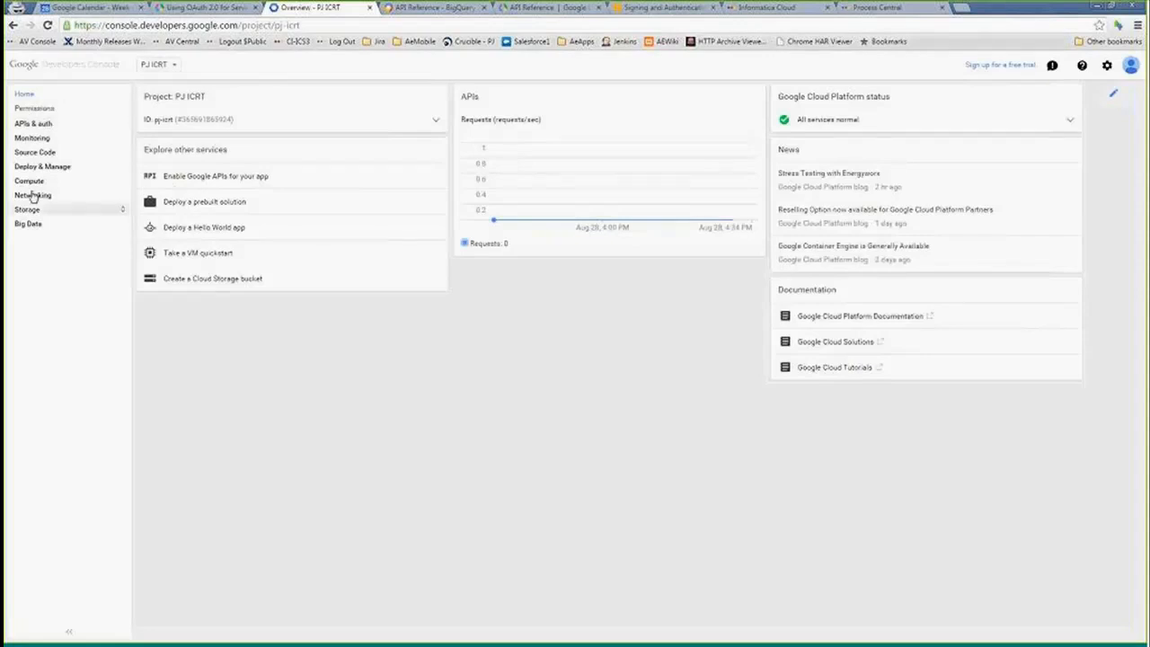
# - Open the project's Credentials page and preview the Create service account form before cancelling it
pyautogui.click(48, 125)
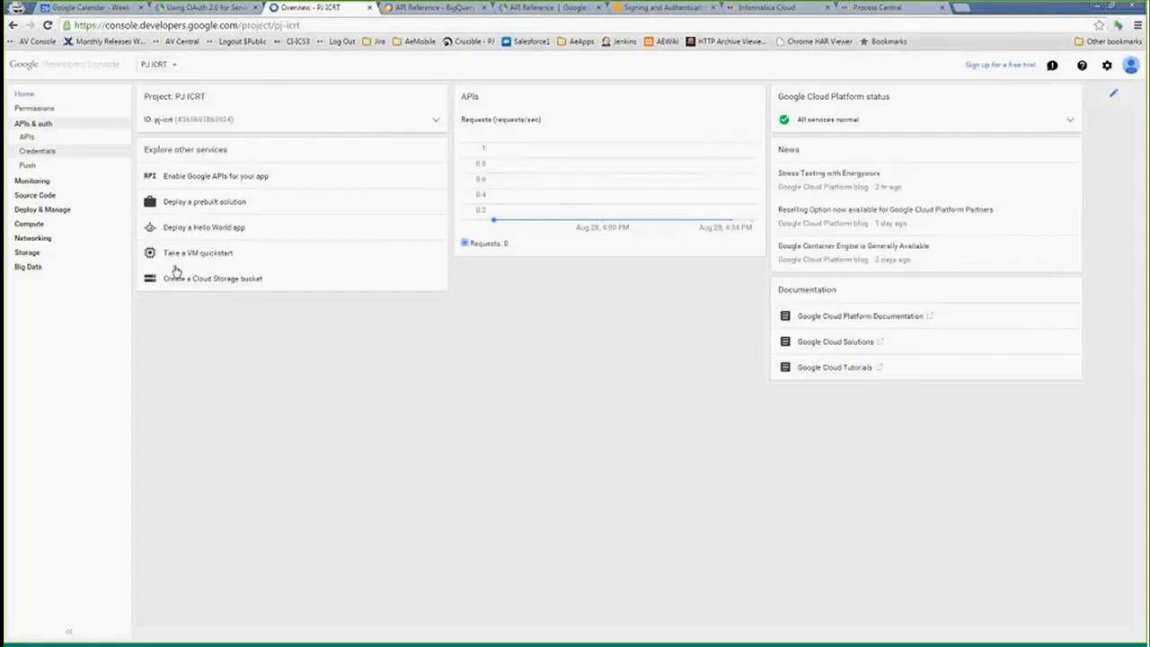
pyautogui.click(41, 154)
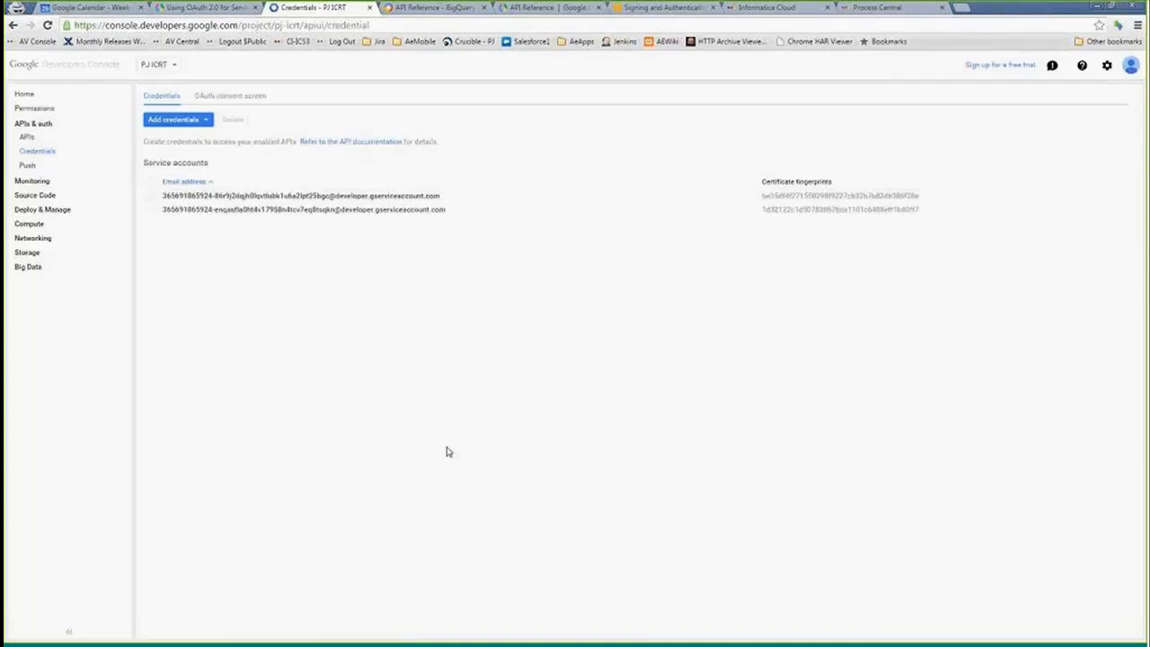
pyautogui.click(205, 124)
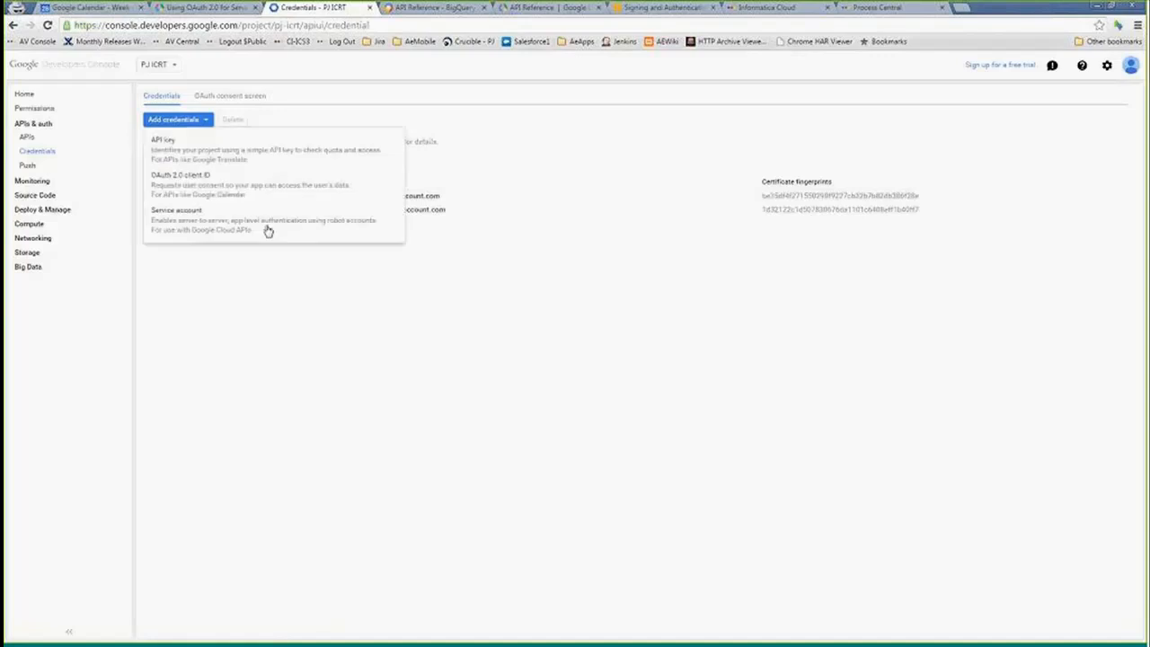
pyautogui.click(183, 223)
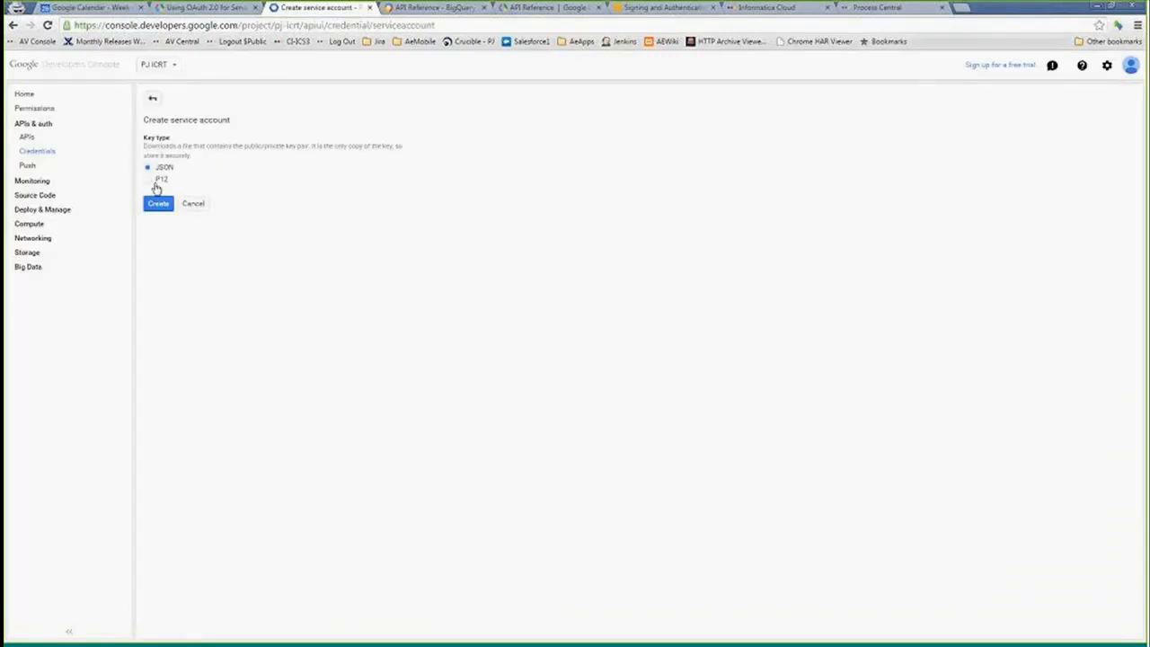
pyautogui.click(199, 207)
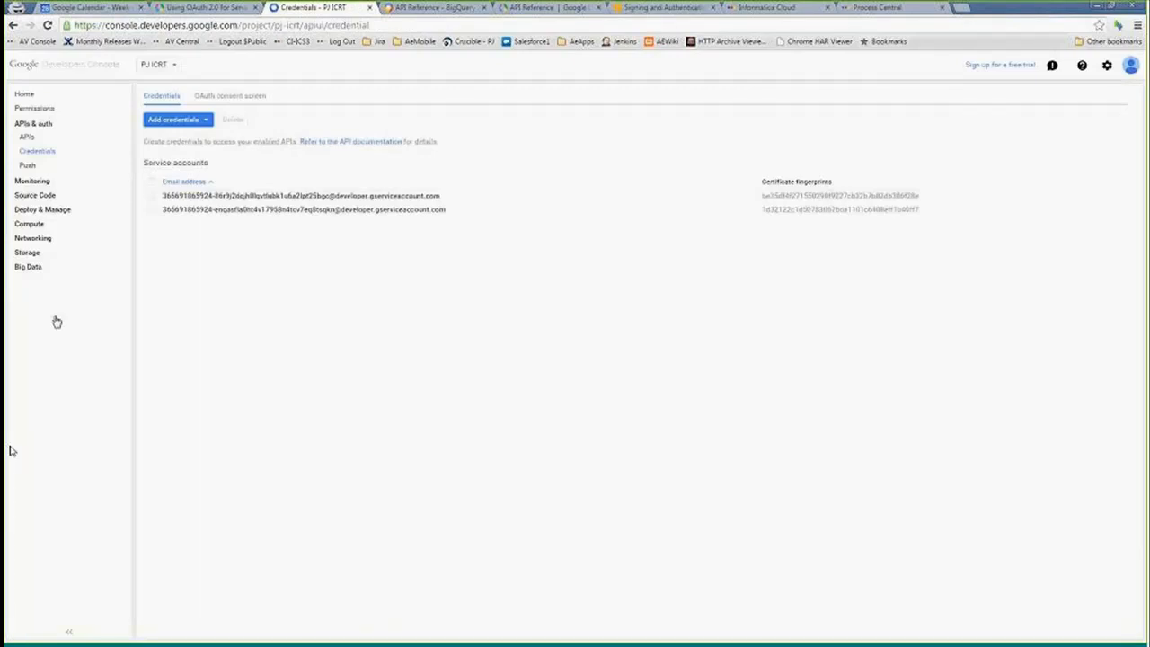
# - Open the service account's JSON key file from the google-pj-icrt certs folder in Notepad++
pyautogui.hotkey('alt', 'Tab')
pyautogui.click(558, 319)
pyautogui.click(411, 212)
pyautogui.rightClick(413, 213)
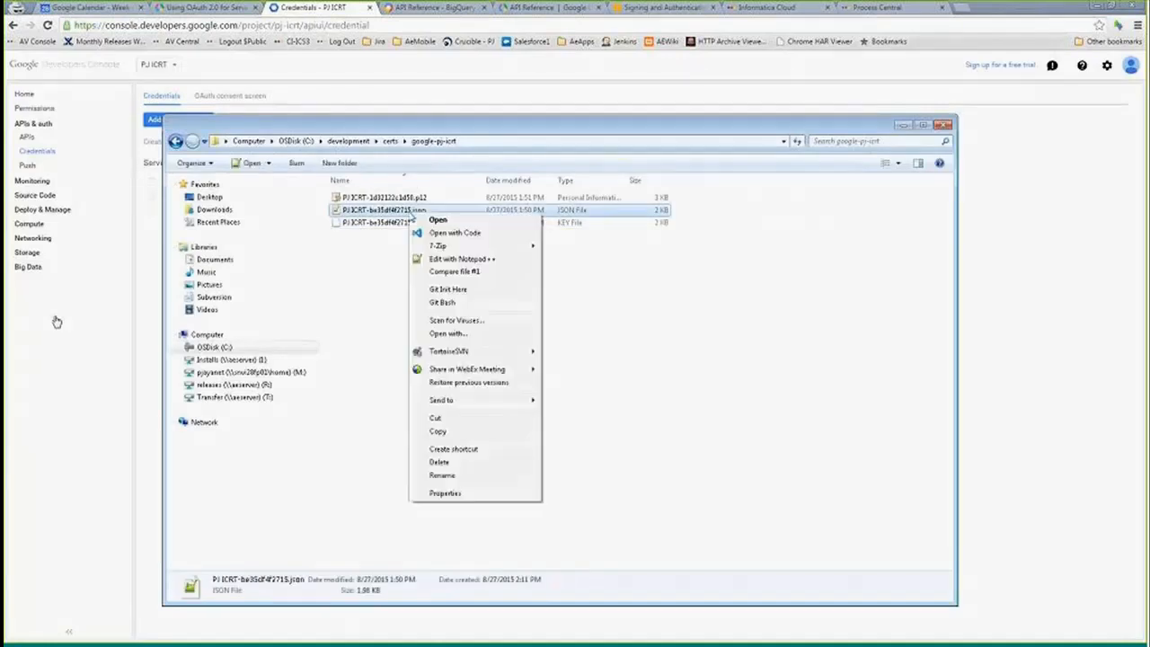
pyautogui.click(458, 258)
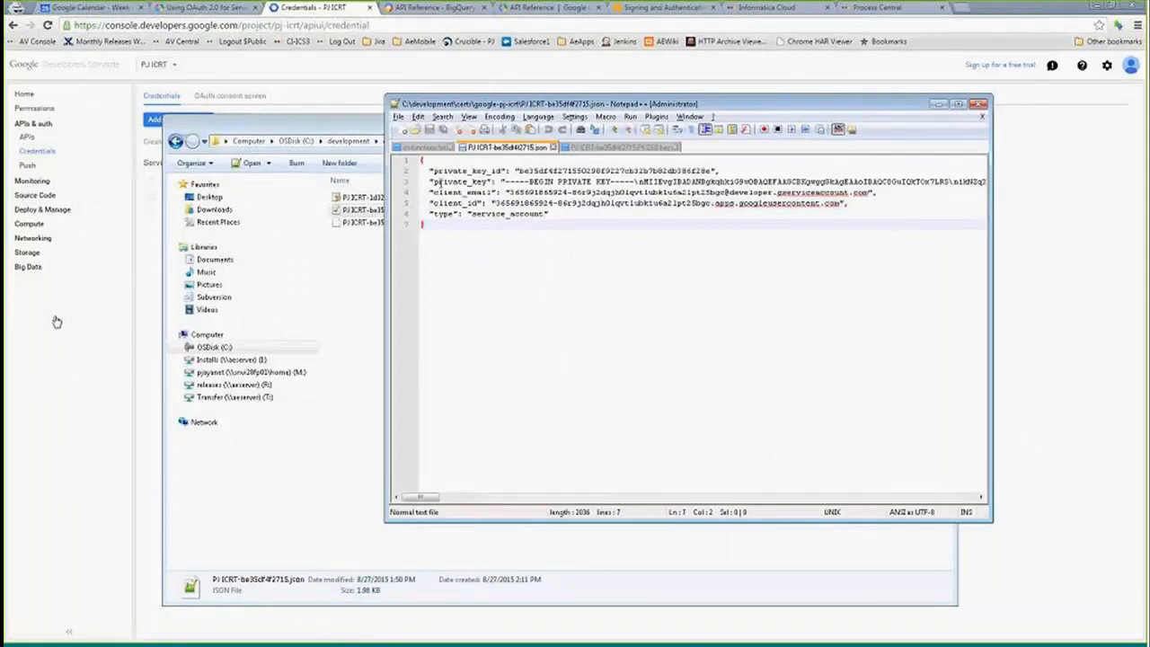
# - Highlight the private key, client email and client ID entries in the JSON key file
pyautogui.moveTo(511, 192); pyautogui.dragTo(879, 202)
pyautogui.click(606, 192)
pyautogui.moveTo(506, 181); pyautogui.dragTo(856, 182)
pyautogui.click(521, 203)
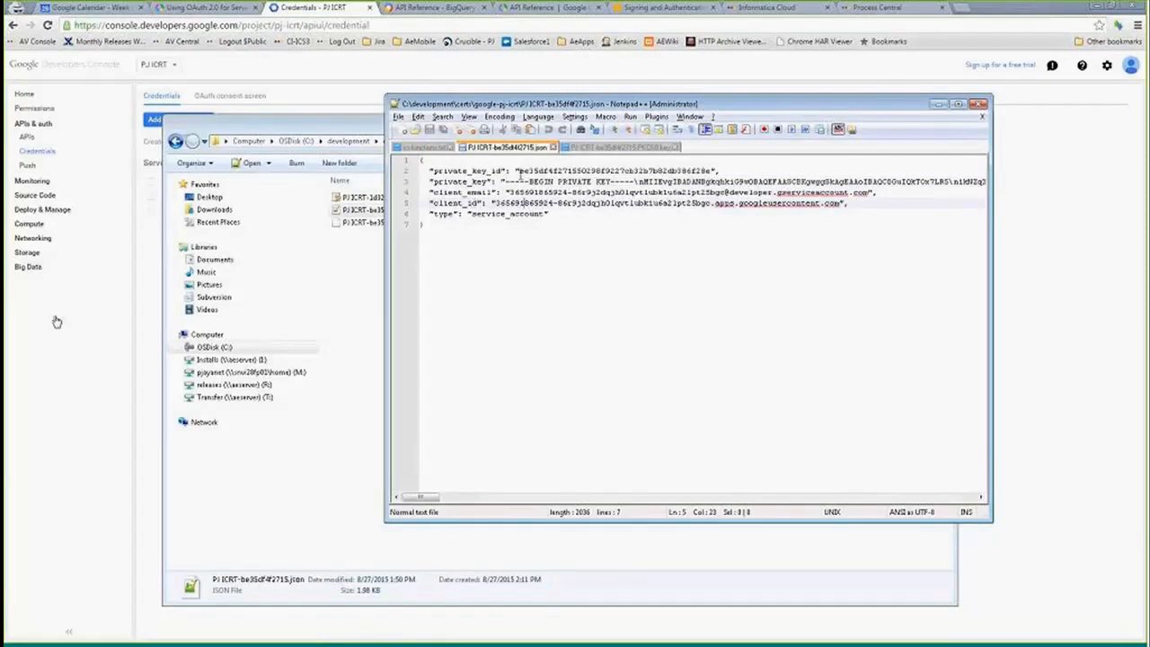
pyautogui.click(549, 225)
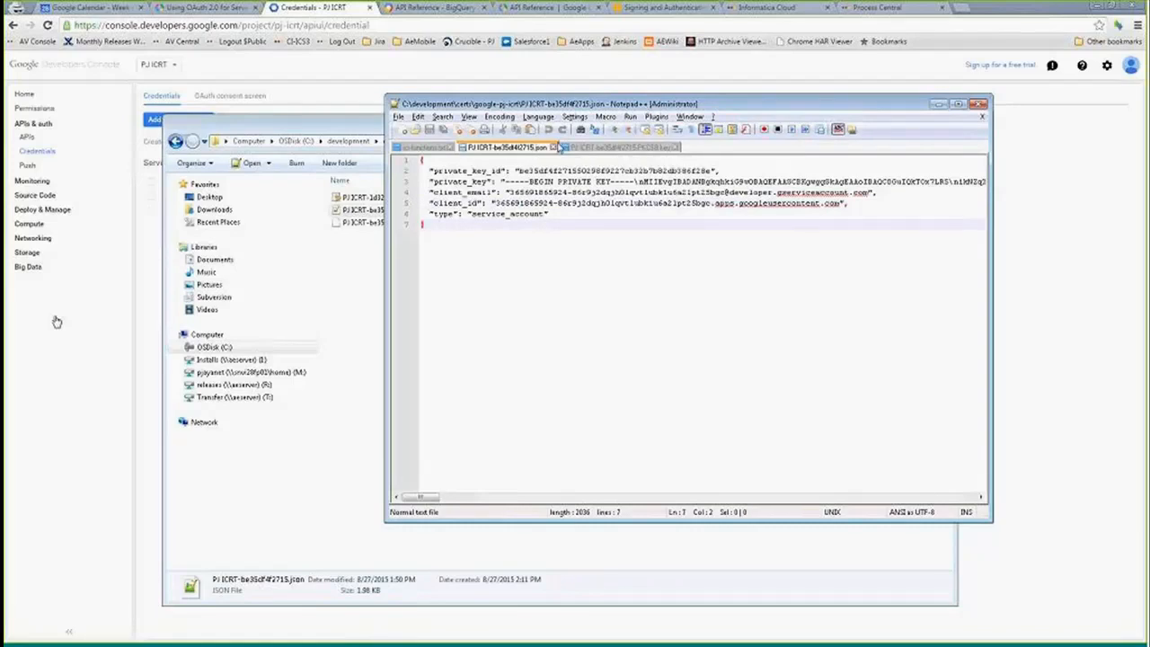
# - Select the .p12 key file in the folder and minimize the Notepad++ and Explorer windows
pyautogui.click(364, 210)
pyautogui.click(365, 198)
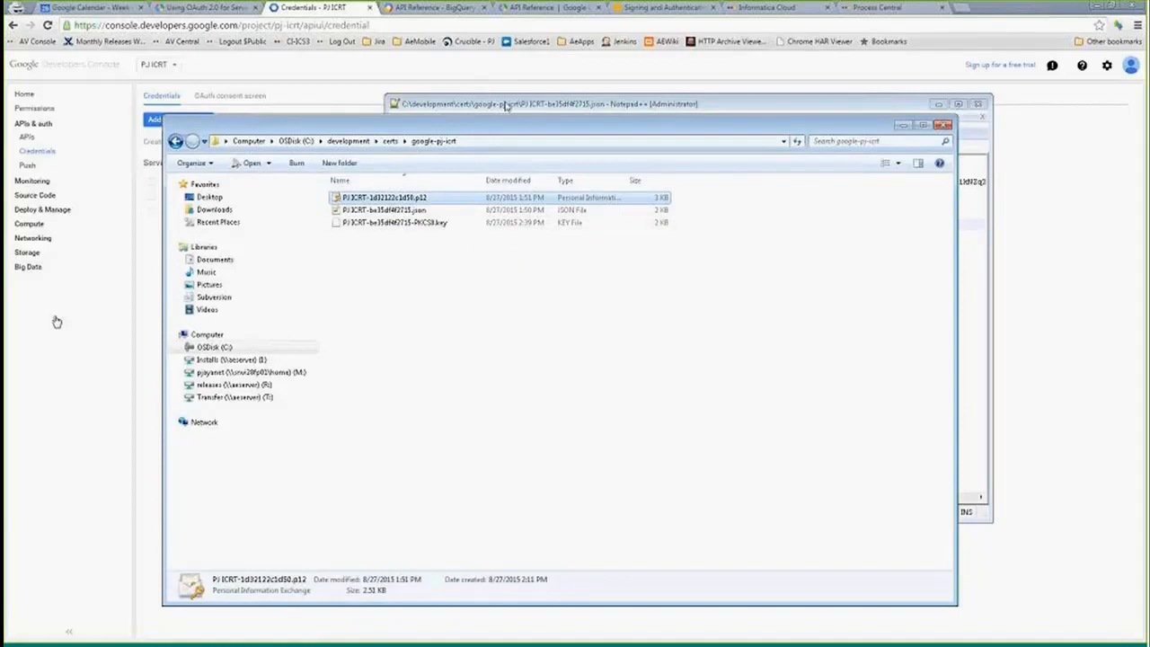
pyautogui.click(507, 106)
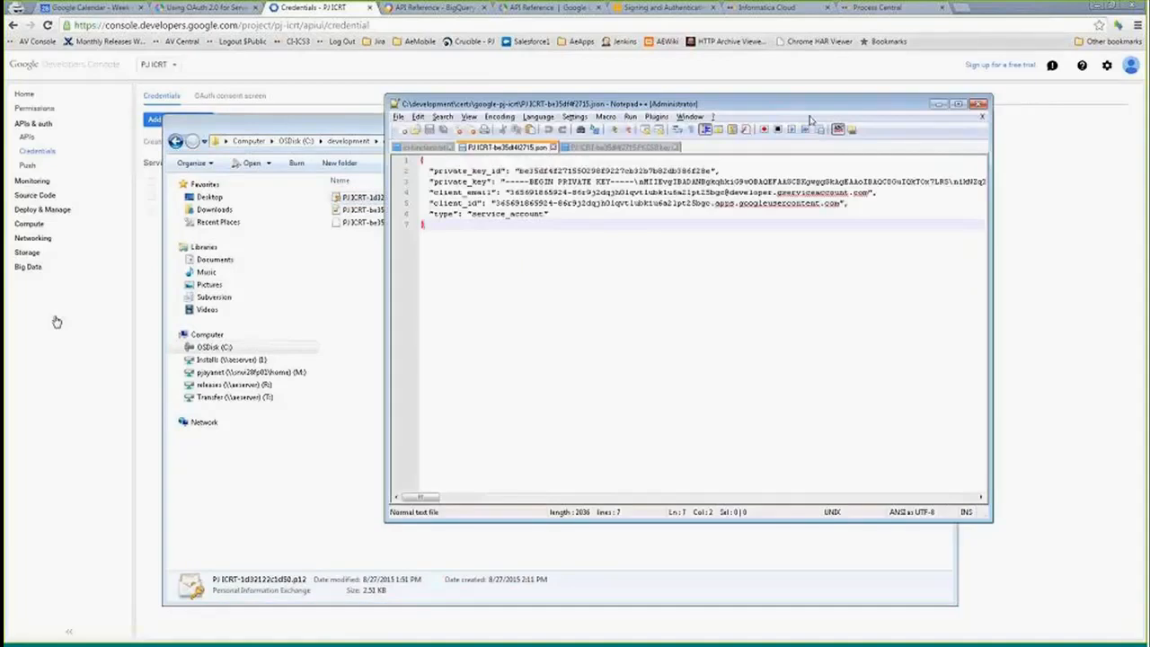
pyautogui.click(938, 106)
pyautogui.click(904, 130)
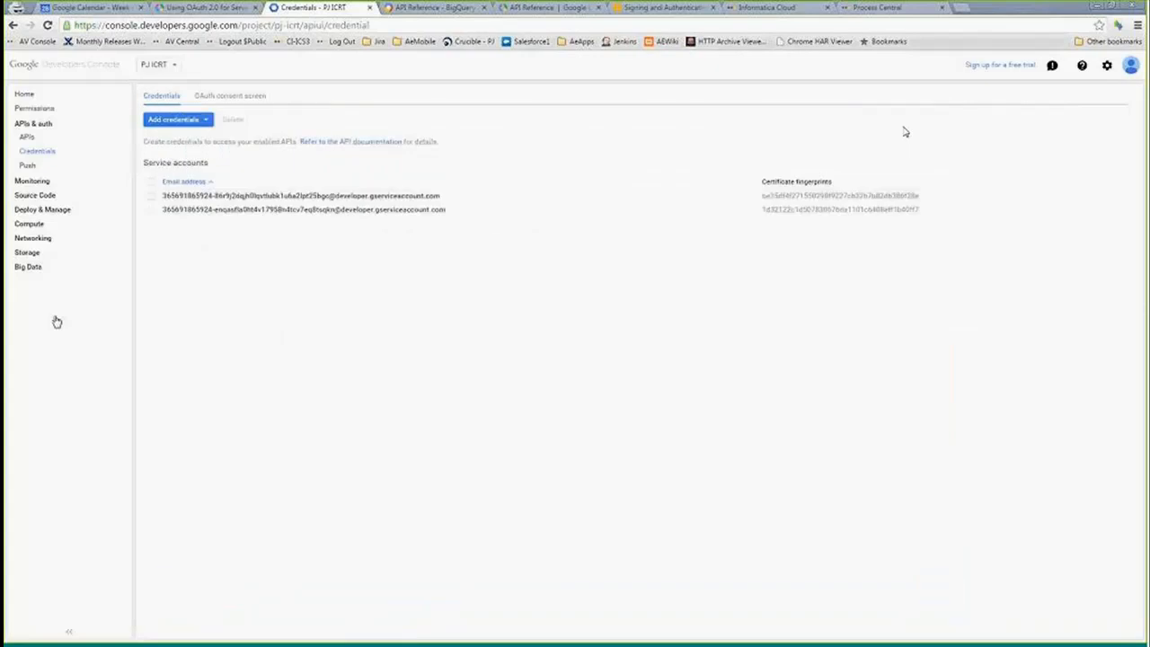
# - Open the API library and view the BigQuery API overview
pyautogui.click(33, 140)
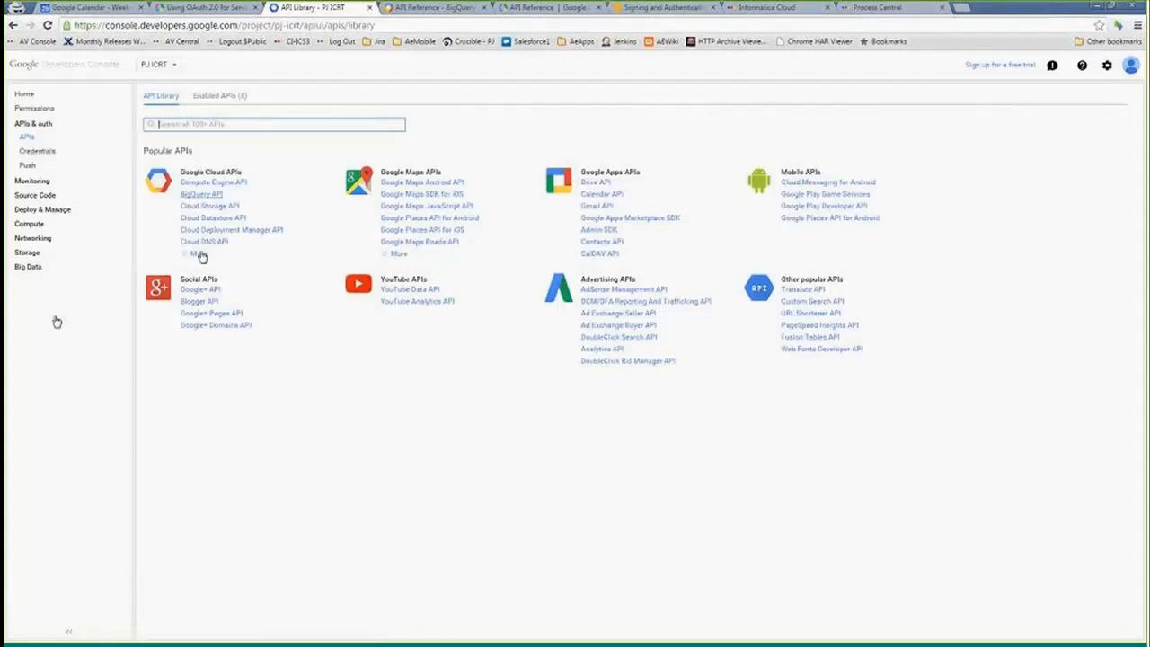
pyautogui.click(202, 195)
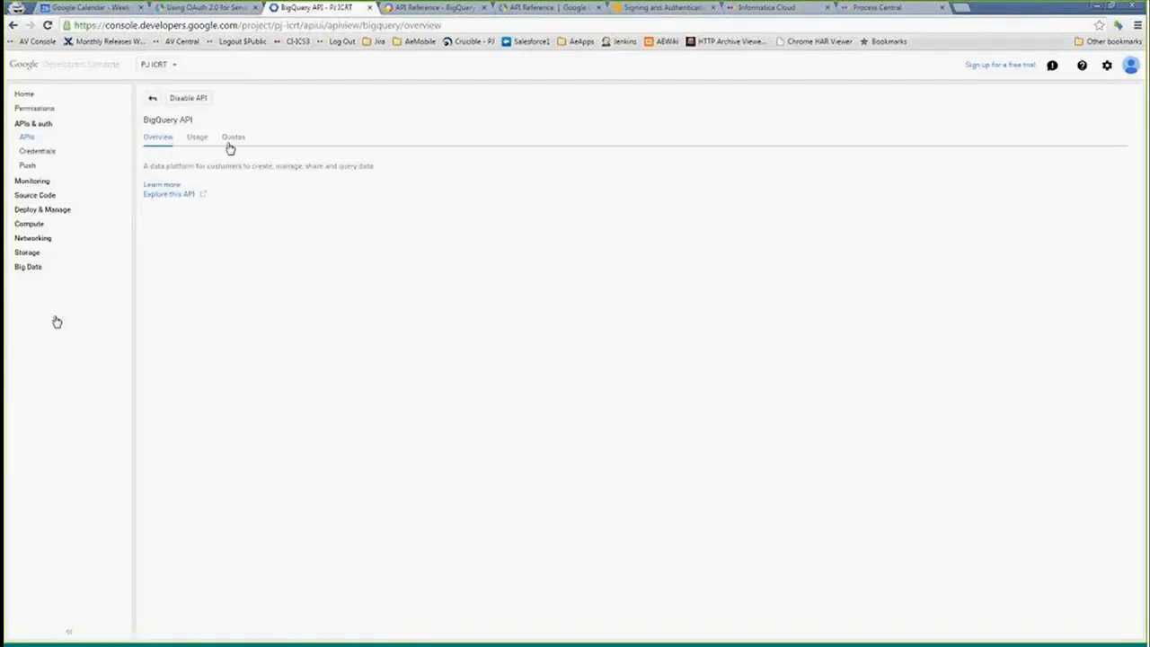
# - Enable the Drive API from the API library
pyautogui.click(140, 106)
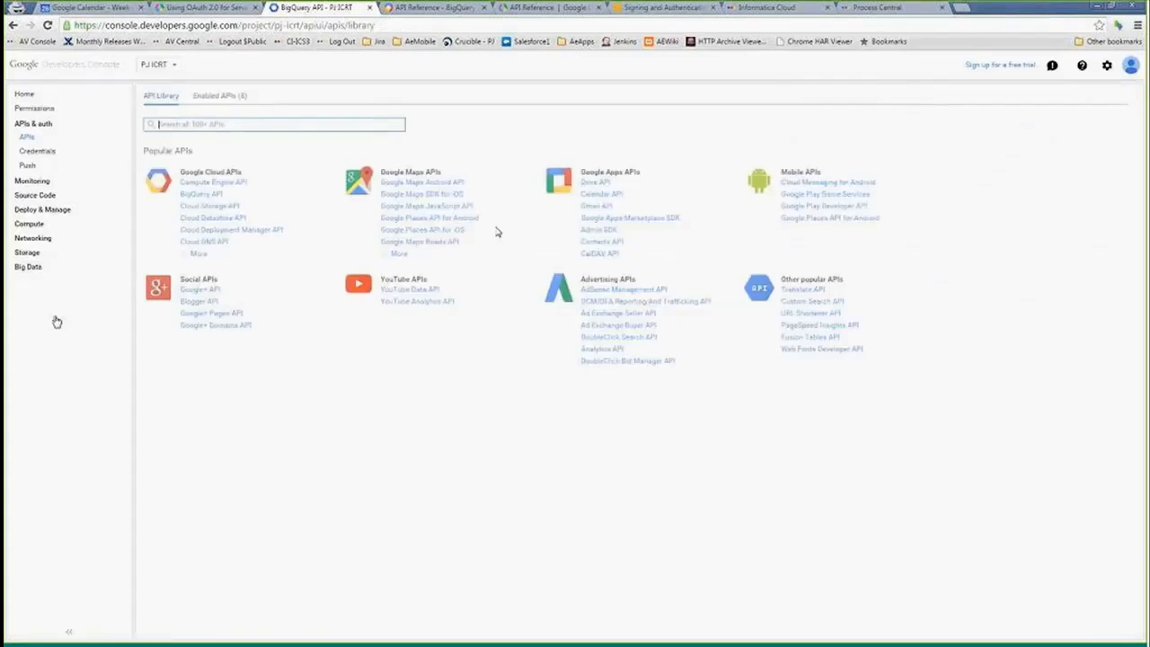
pyautogui.click(596, 183)
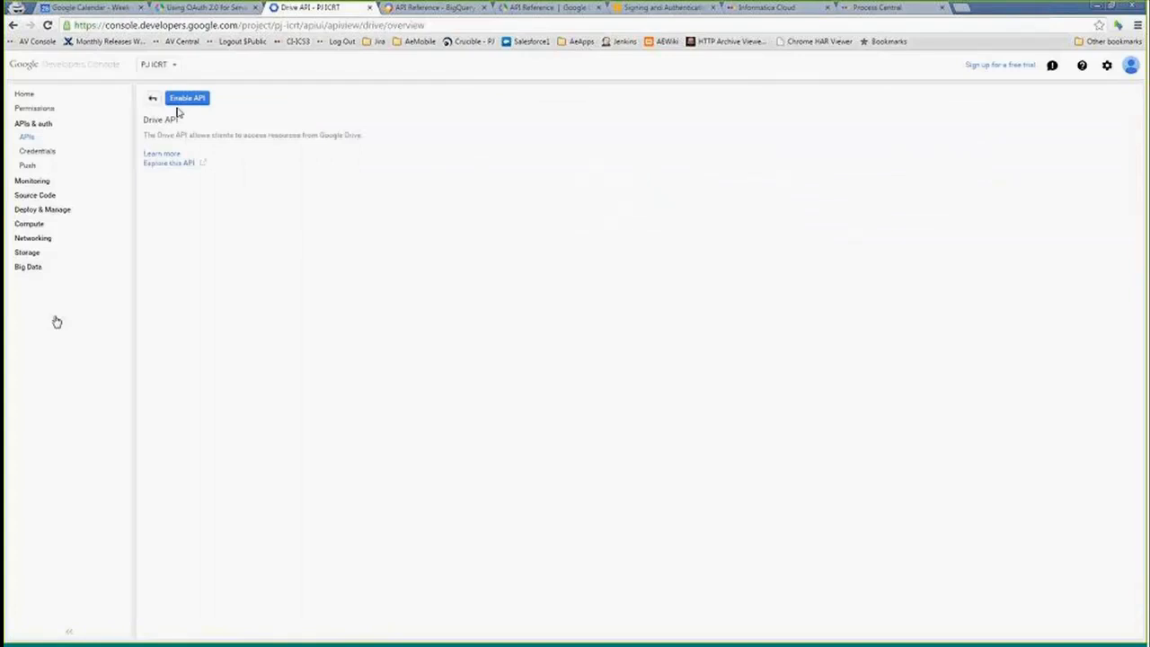
pyautogui.click(184, 100)
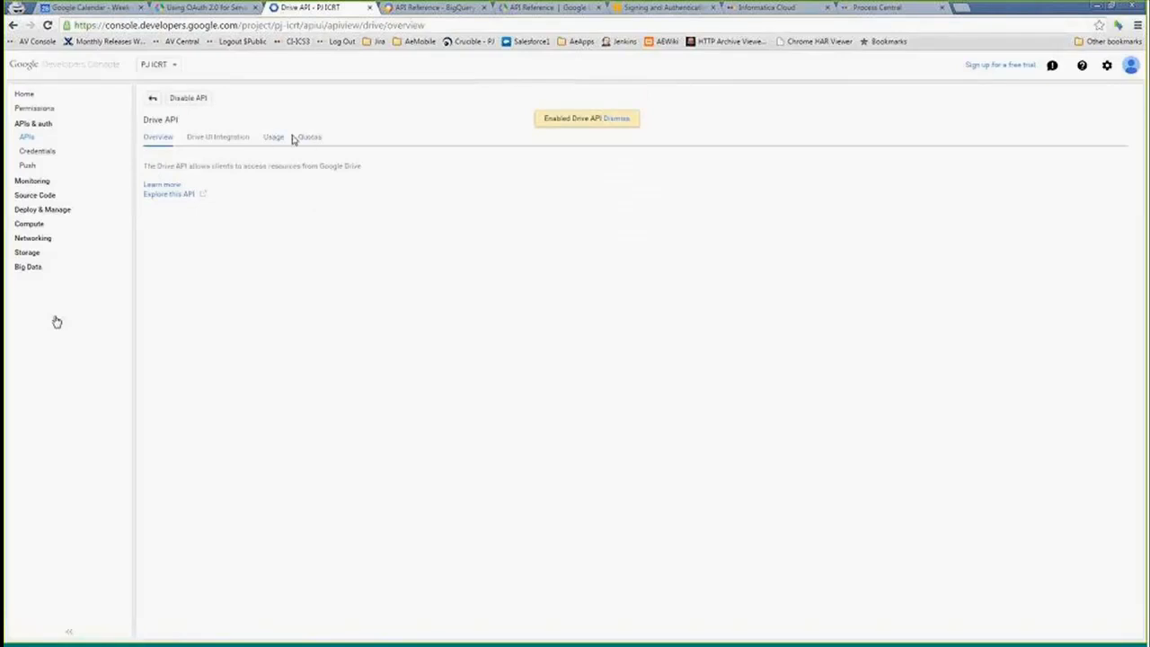
# - Explore the Drive API in APIs Explorer and open the drive.apps.list method
pyautogui.click(171, 194)
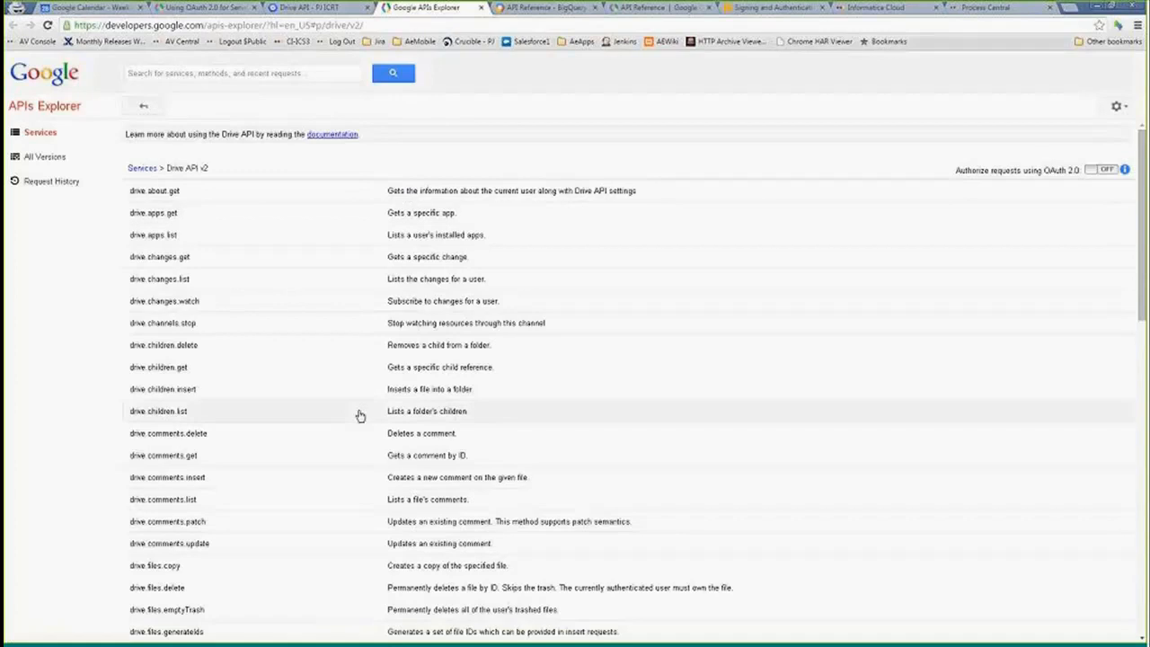
pyautogui.click(167, 237)
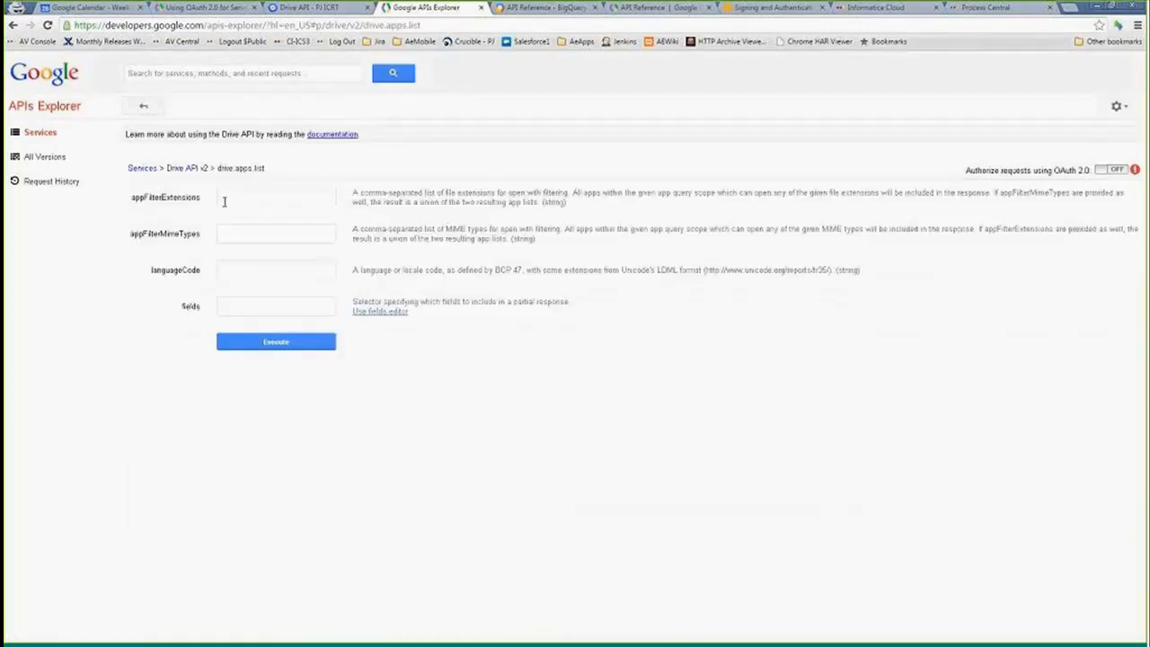
# - Execute the drive.apps.list request, then open the OAuth 2.0 scopes dialog and cancel it without authorizing
pyautogui.click(287, 346)
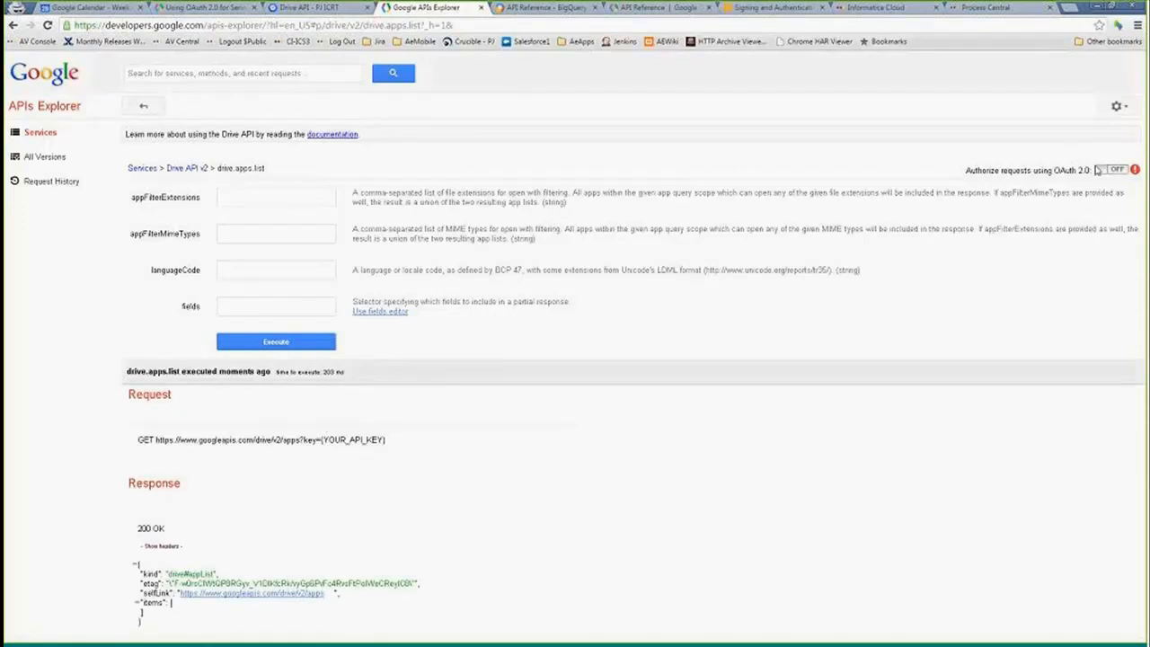
pyautogui.click(1116, 171)
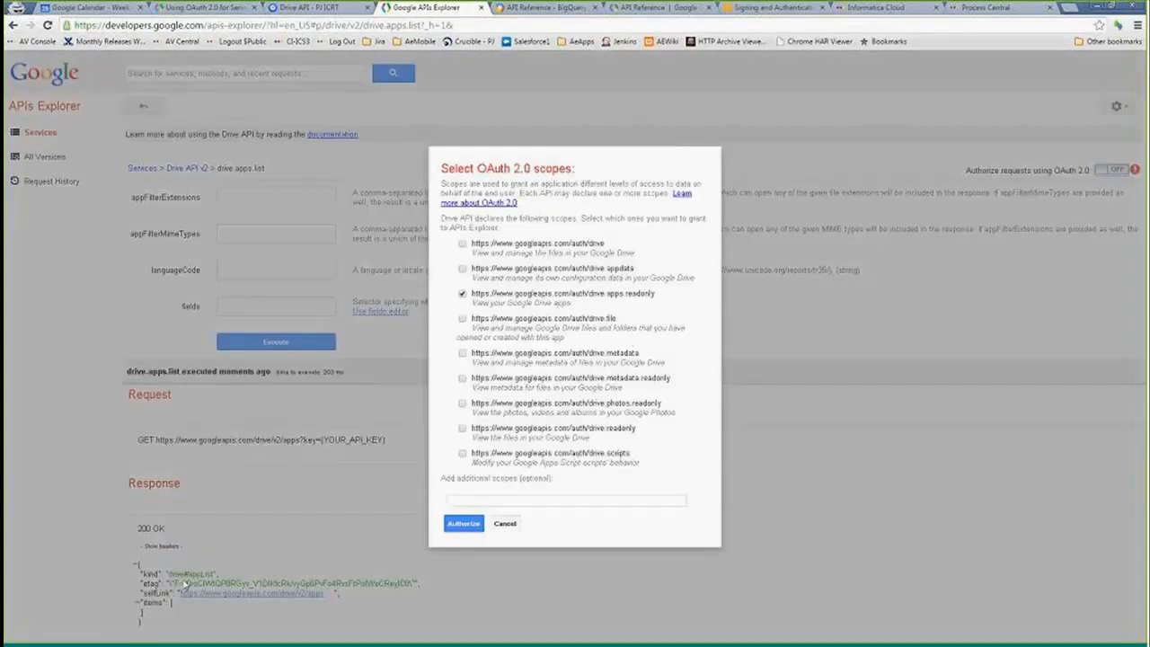
pyautogui.moveTo(473, 293); pyautogui.dragTo(660, 293)
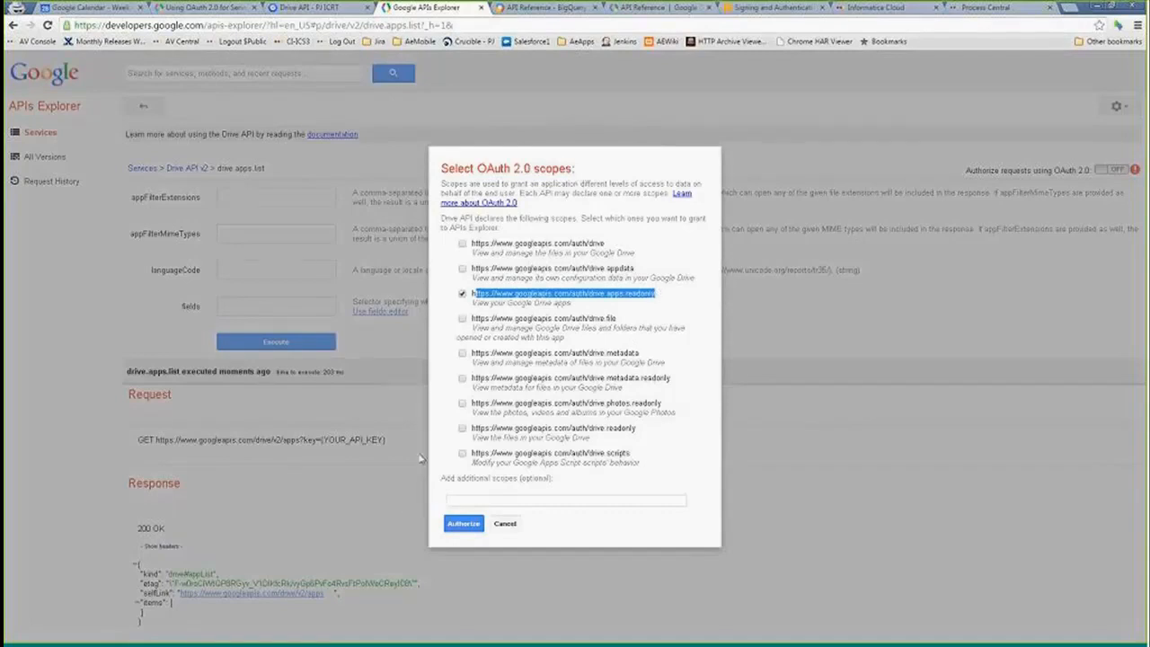
pyautogui.click(505, 526)
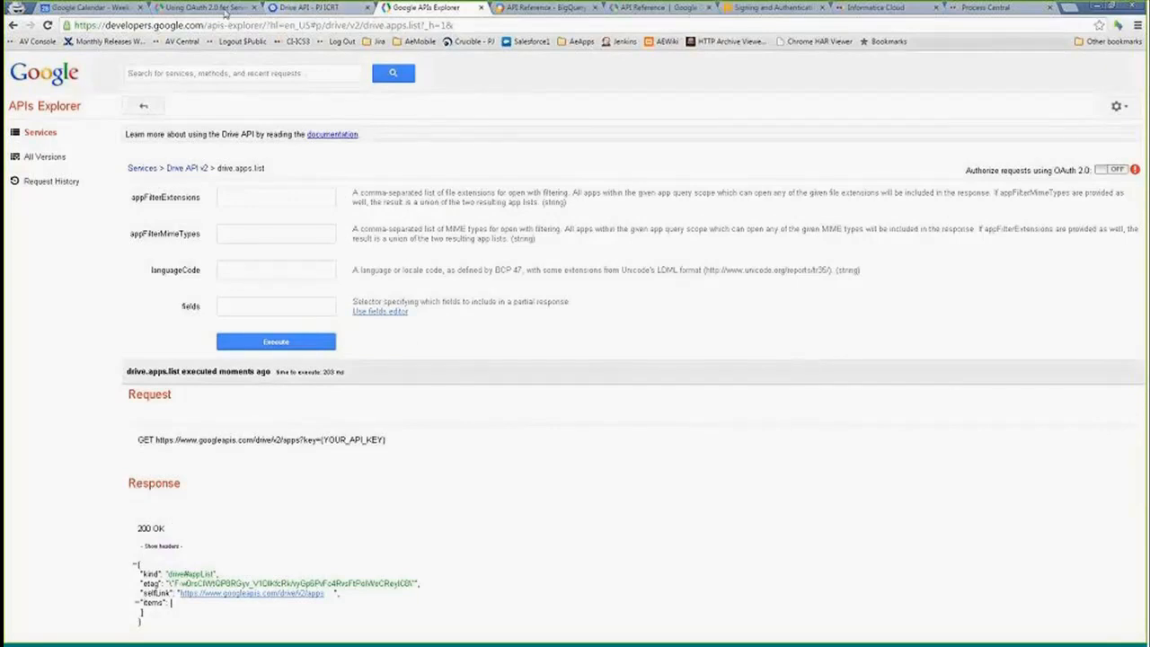
# - Switch to the connector page and the Notepad notes, and review the JWT header and claimset steps
pyautogui.click(885, 9)
pyautogui.hotkey('ctrl', 'Tab')
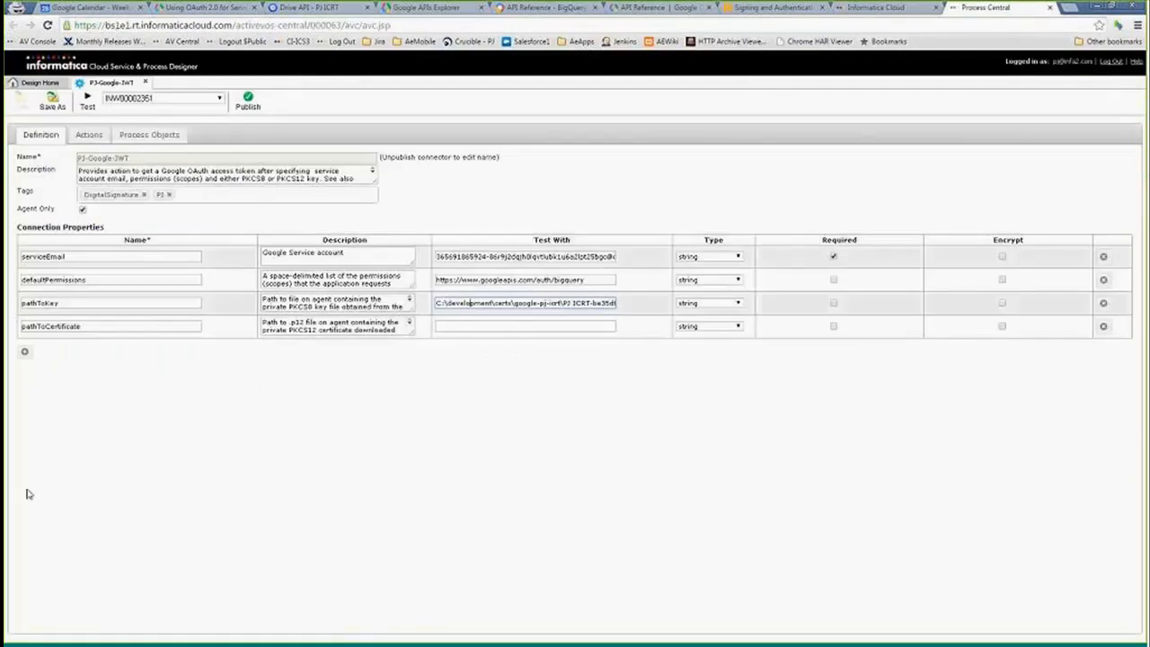
pyautogui.hotkey('alt', 'Tab')
pyautogui.click(456, 362)
pyautogui.moveTo(355, 185); pyautogui.dragTo(730, 177)
pyautogui.click(478, 222)
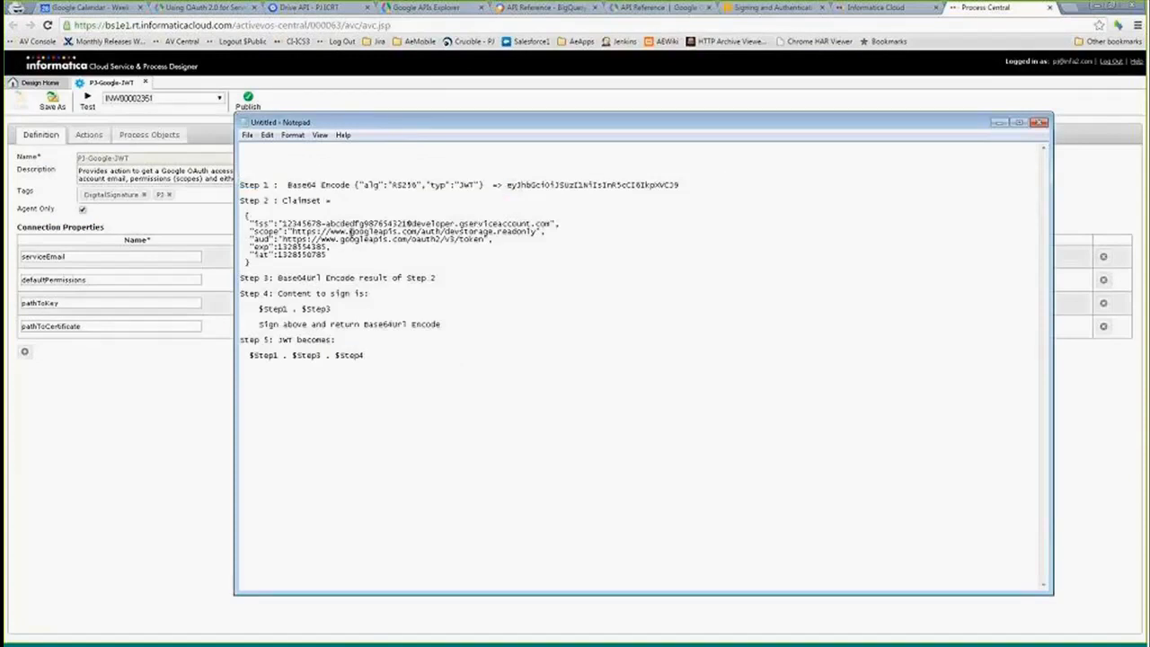
pyautogui.moveTo(281, 223); pyautogui.dragTo(555, 224)
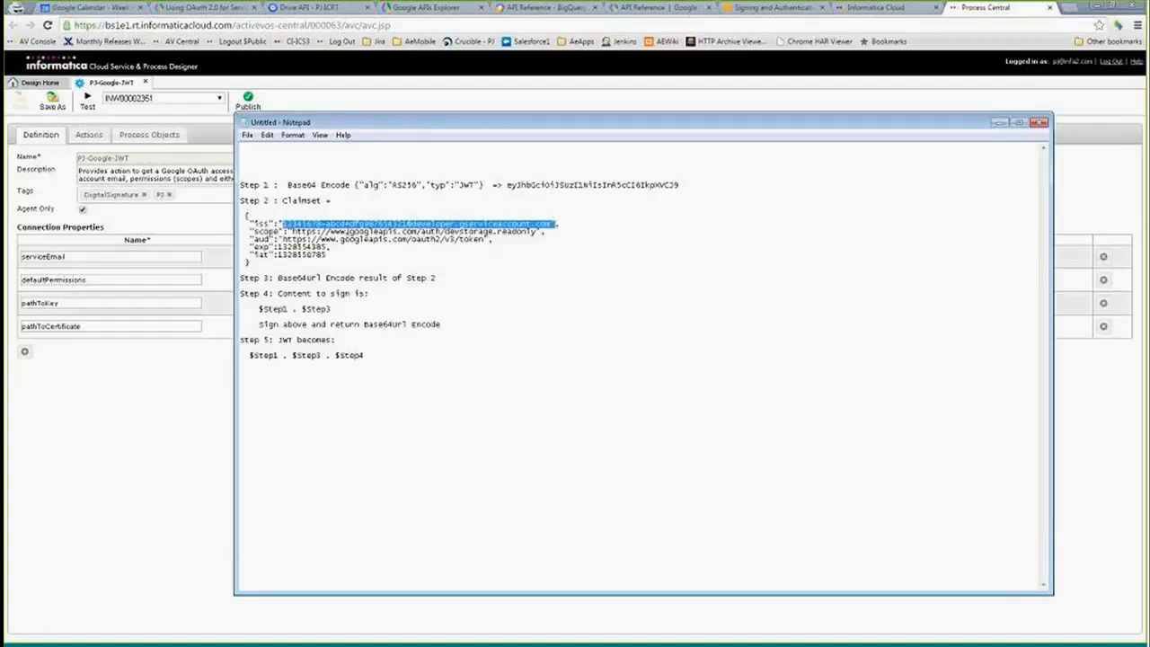
pyautogui.click(289, 232)
pyautogui.moveTo(289, 231); pyautogui.dragTo(517, 231)
pyautogui.click(431, 252)
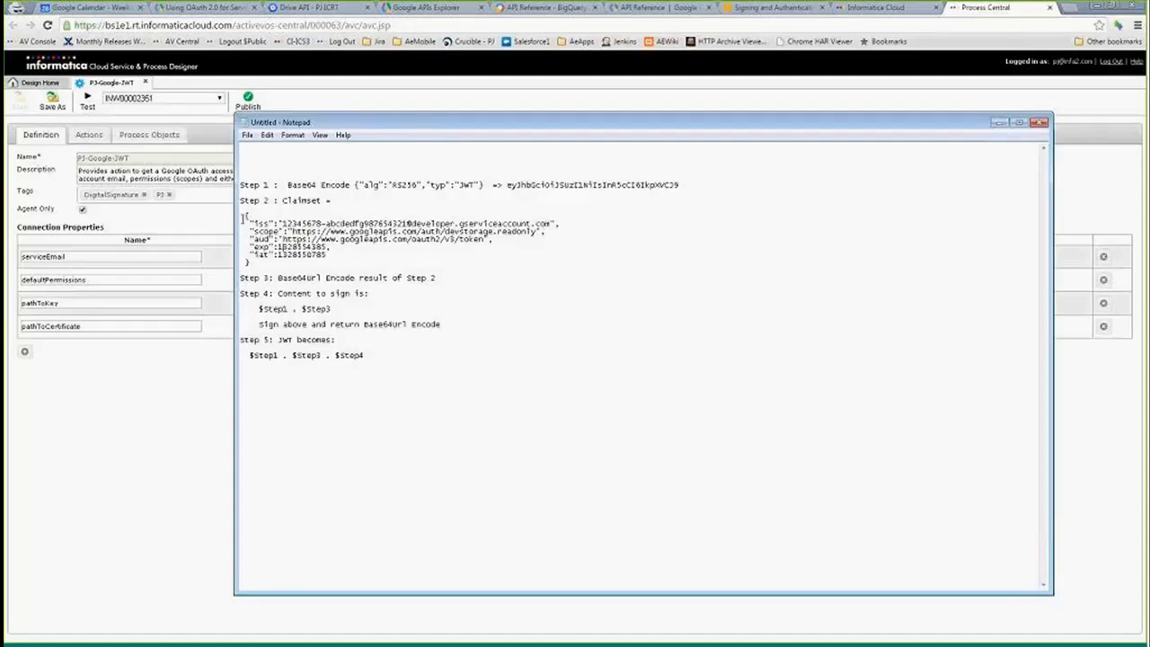
# - Review the content-to-sign and final JWT assembly steps in the notes, then return to the connector definition
pyautogui.moveTo(242, 216); pyautogui.dragTo(251, 265)
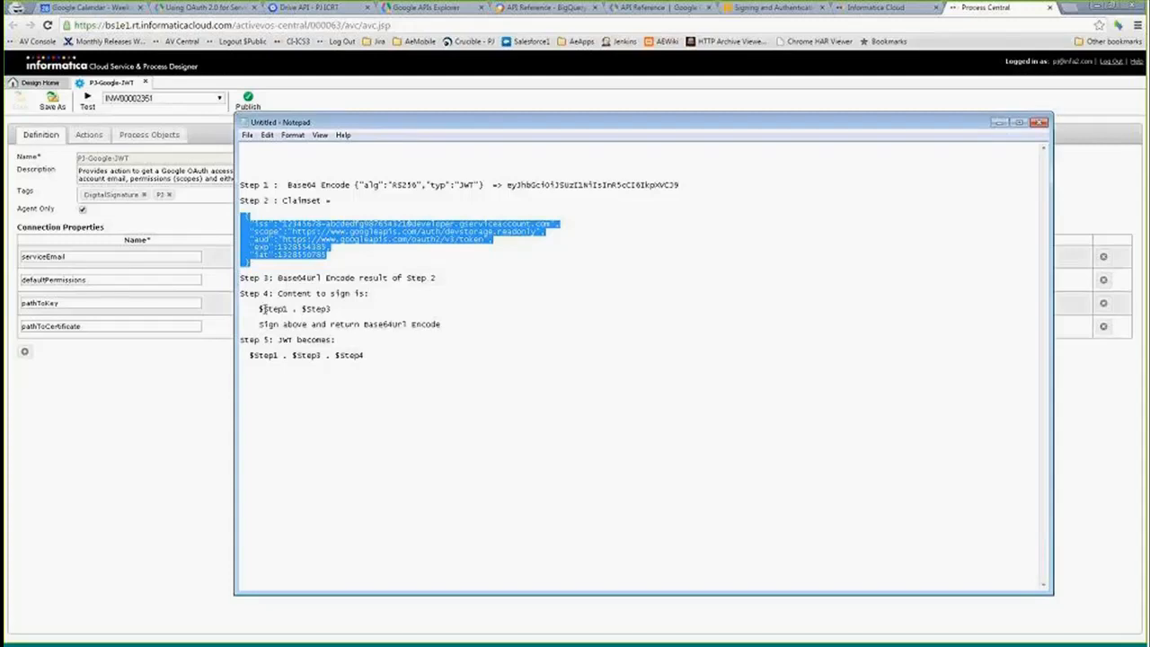
pyautogui.click(276, 192)
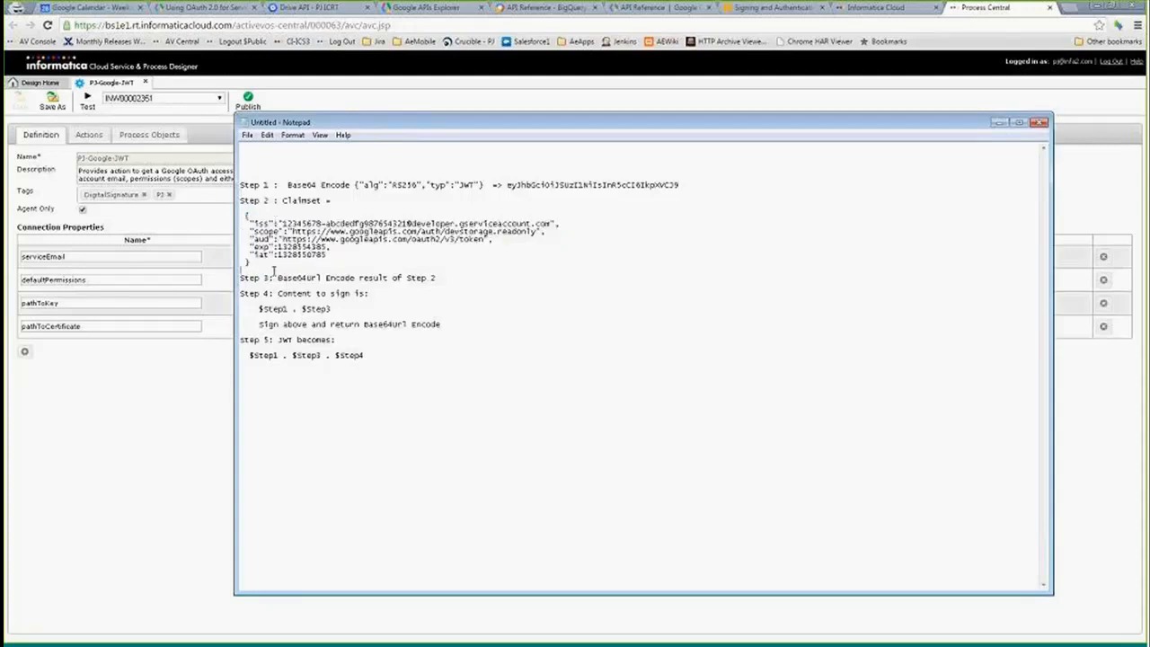
pyautogui.doubleClick(253, 278)
pyautogui.moveTo(259, 308); pyautogui.dragTo(353, 309)
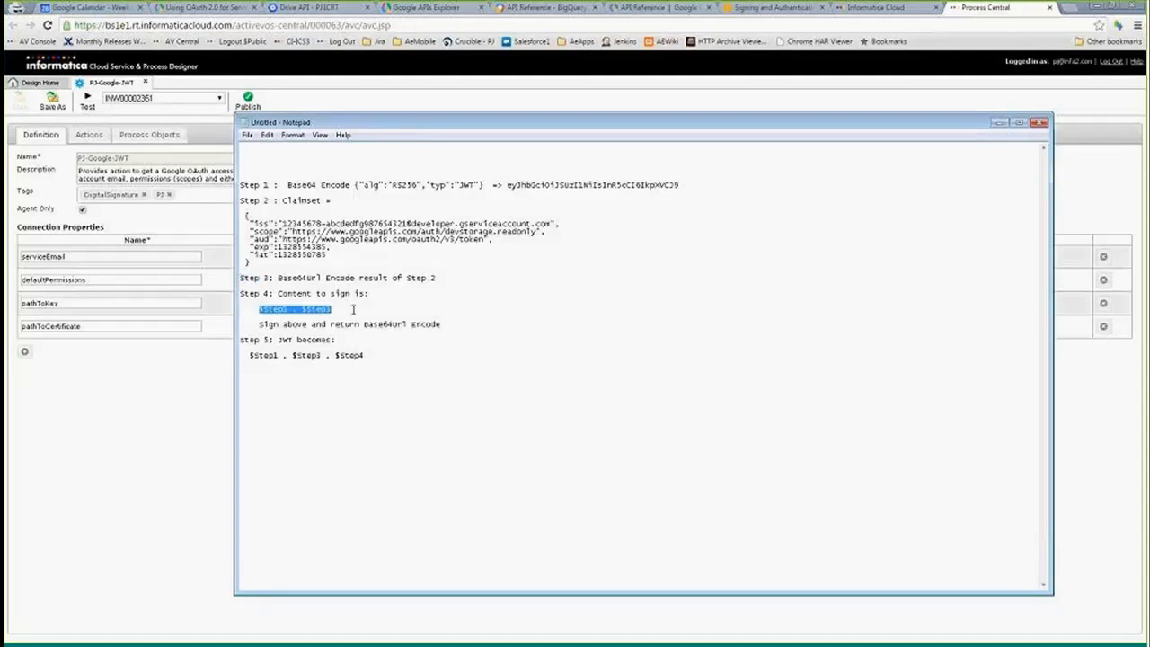
pyautogui.click(250, 354)
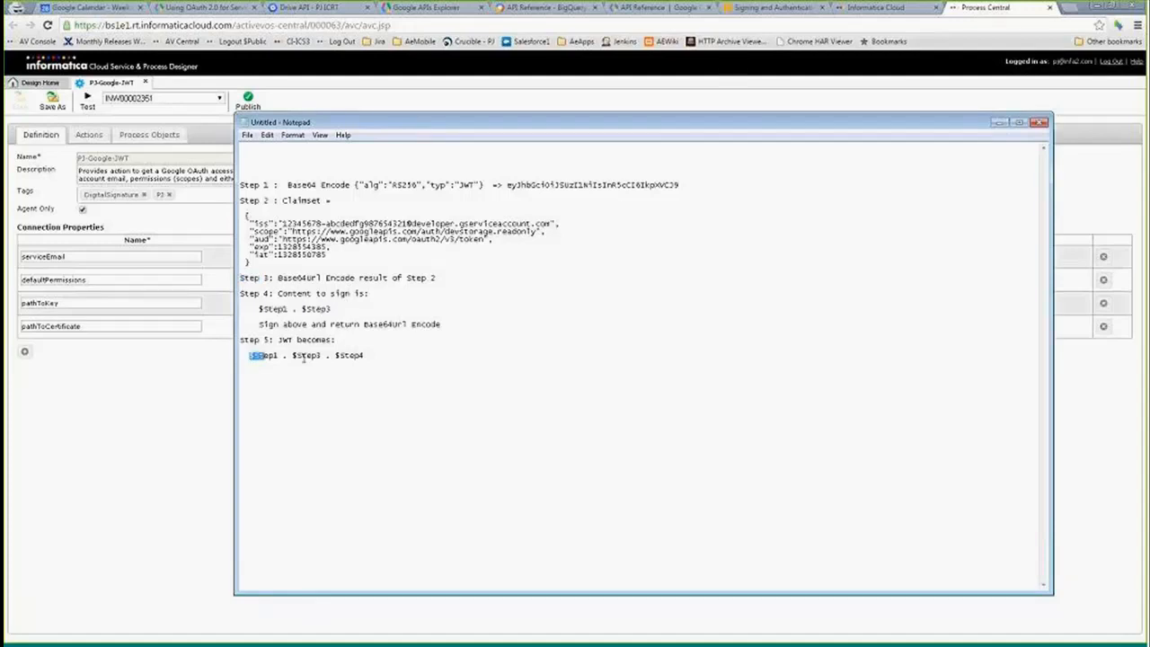
pyautogui.moveTo(363, 355); pyautogui.dragTo(250, 357)
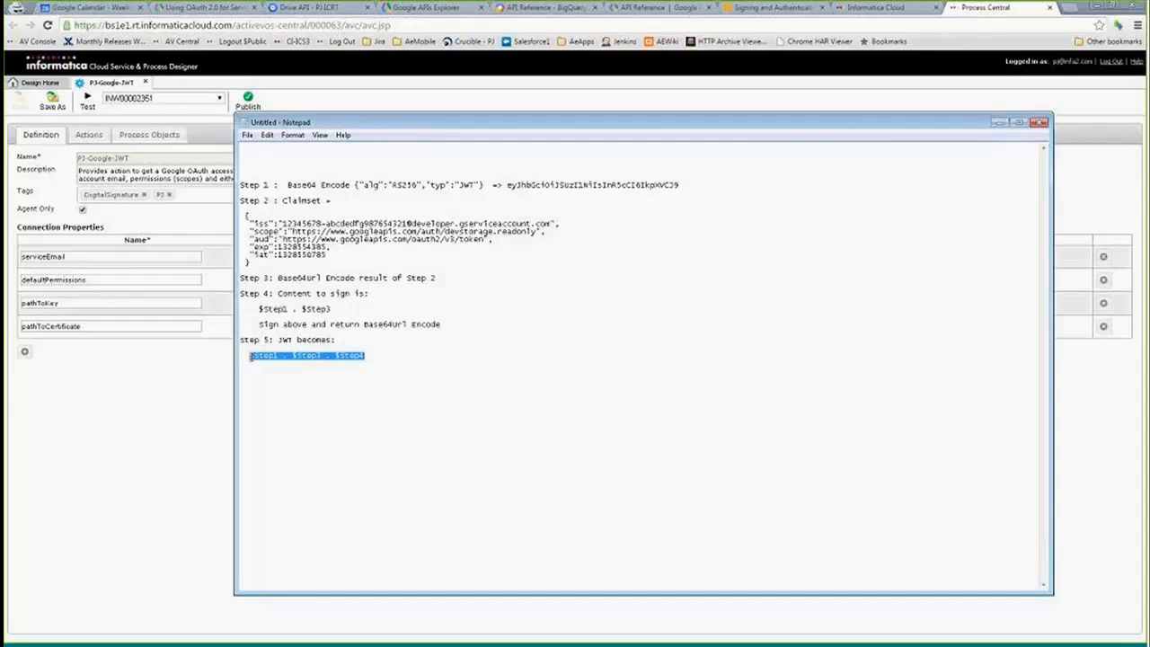
pyautogui.click(224, 377)
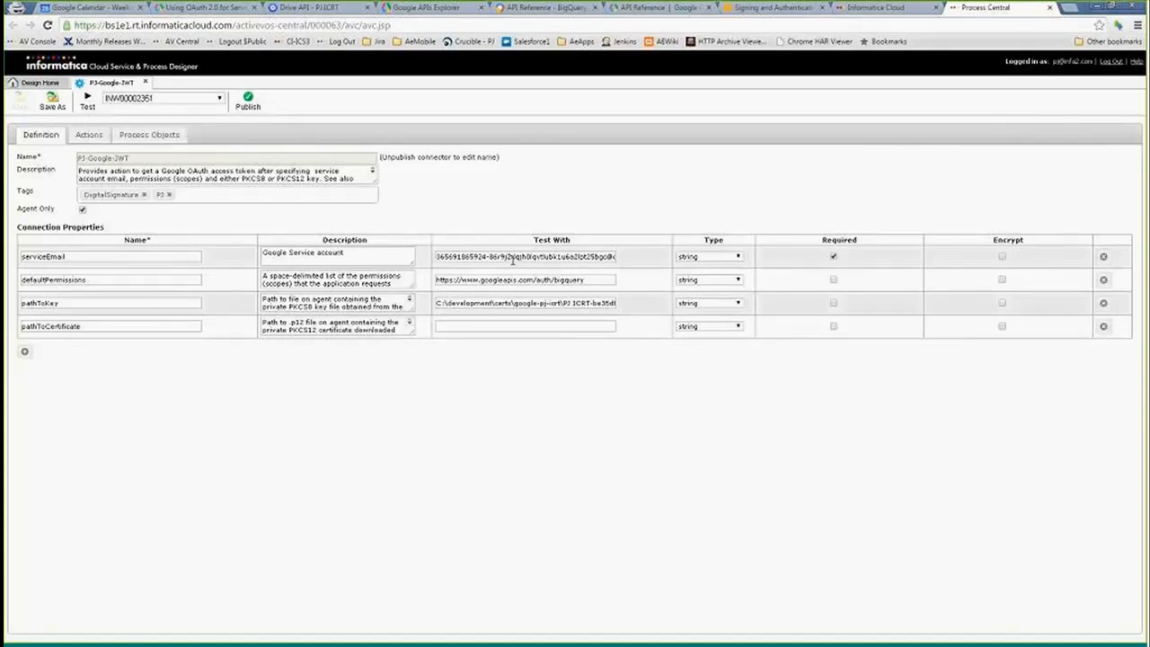
# - Open the RequestAccessToken action's input definitions and review the permissions input
pyautogui.click(99, 304)
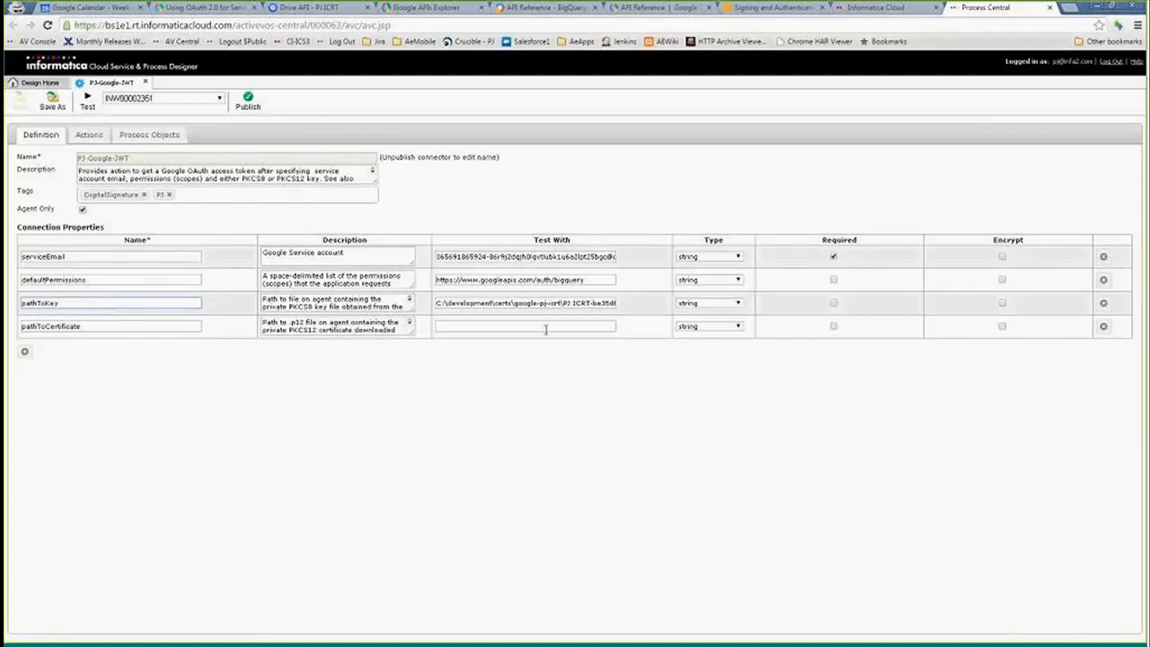
pyautogui.click(89, 134)
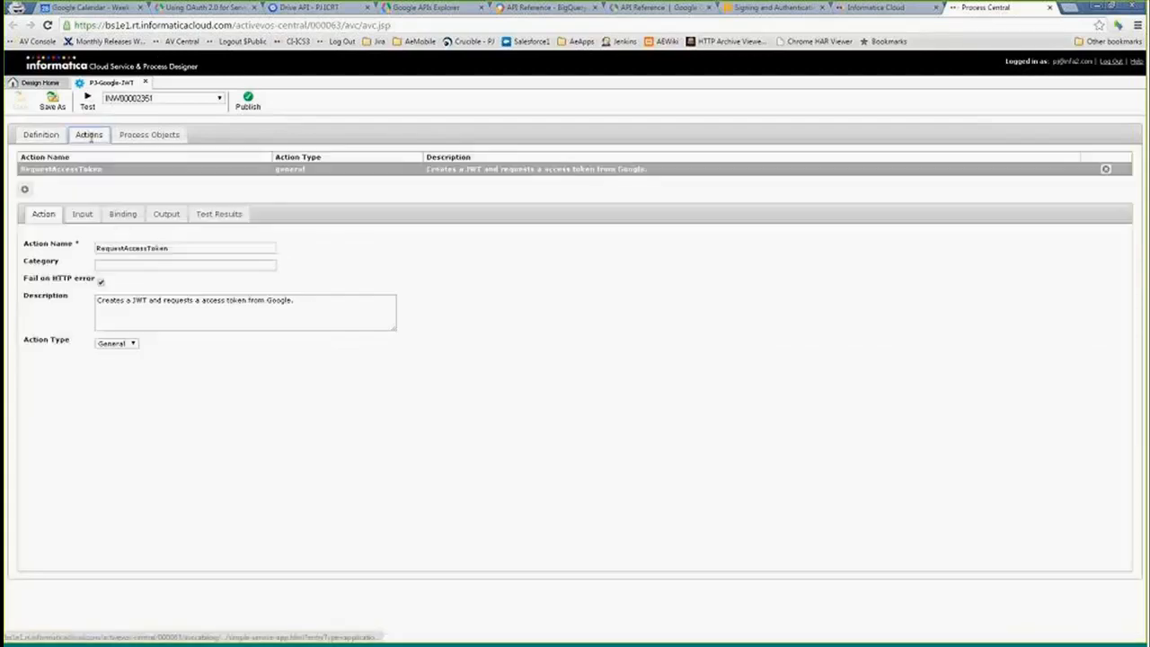
pyautogui.click(80, 217)
pyautogui.moveTo(88, 252); pyautogui.dragTo(25, 253)
pyautogui.click(302, 344)
pyautogui.moveTo(761, 258); pyautogui.dragTo(804, 294)
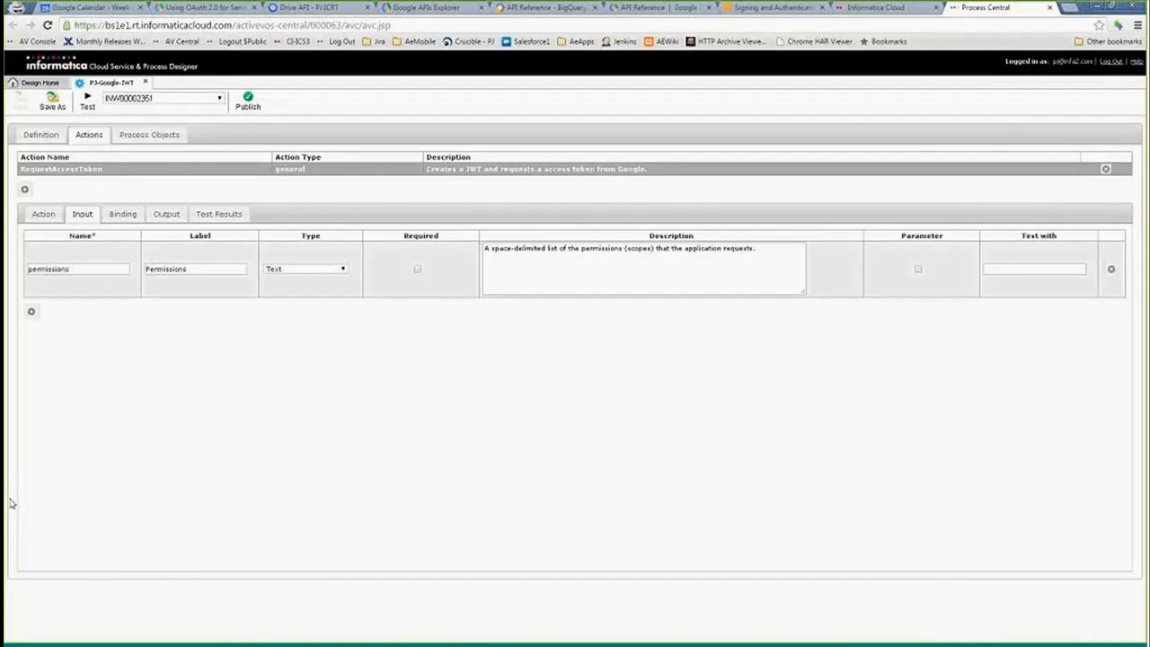
# - Paste the list of BigQuery and devstorage scope URLs into the Notepad notes
pyautogui.hotkey('alt', 'Tab')
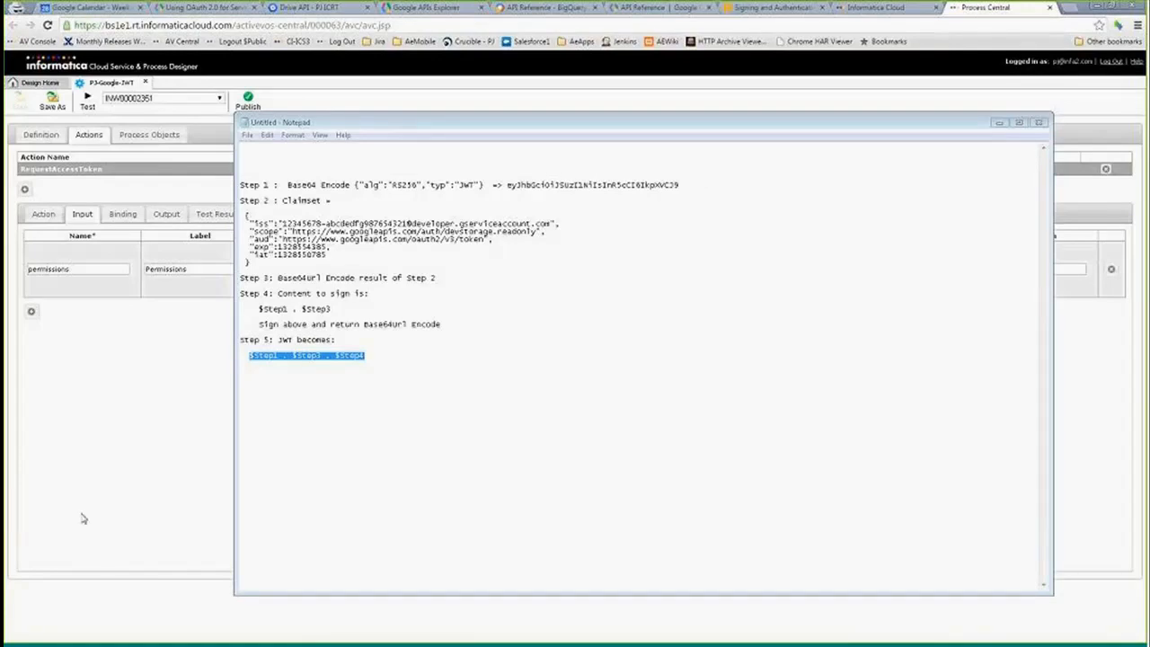
pyautogui.click(579, 472)
pyautogui.write('https://www.googleapis.com/auth/bigquery https://www.googleapis.com/auth/bigquery.insertdata https://www.googleapis.com/auth/devstorage.full_control')
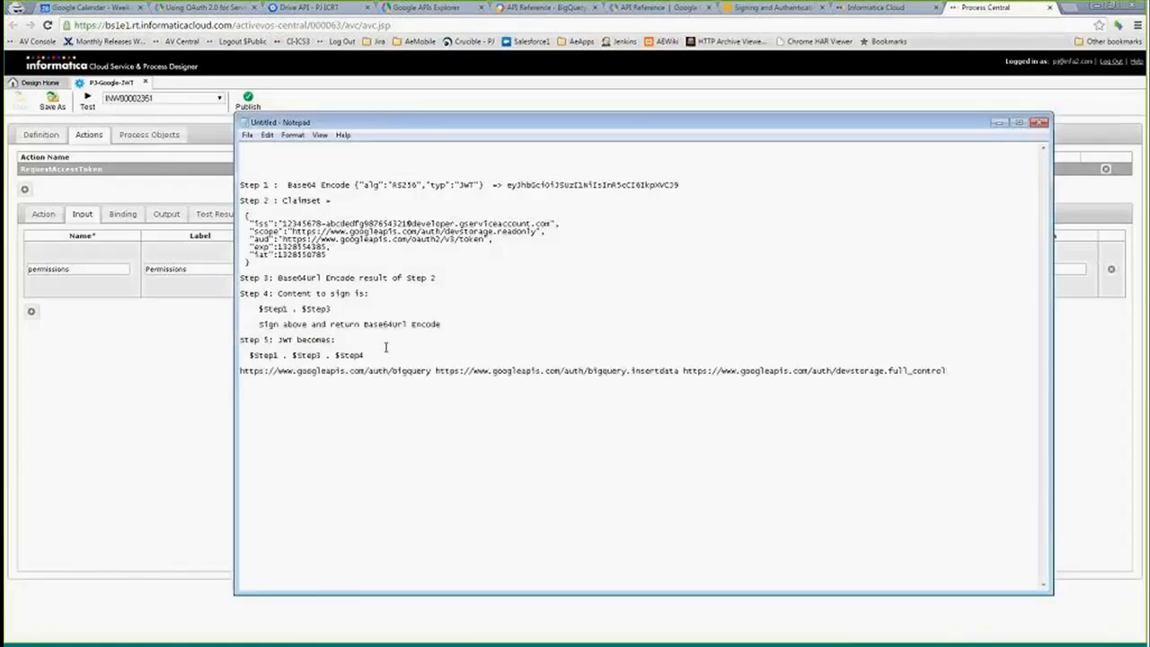
# - Examine each pasted scope URL in turn, then select the whole scope list
pyautogui.moveTo(433, 370); pyautogui.dragTo(241, 376)
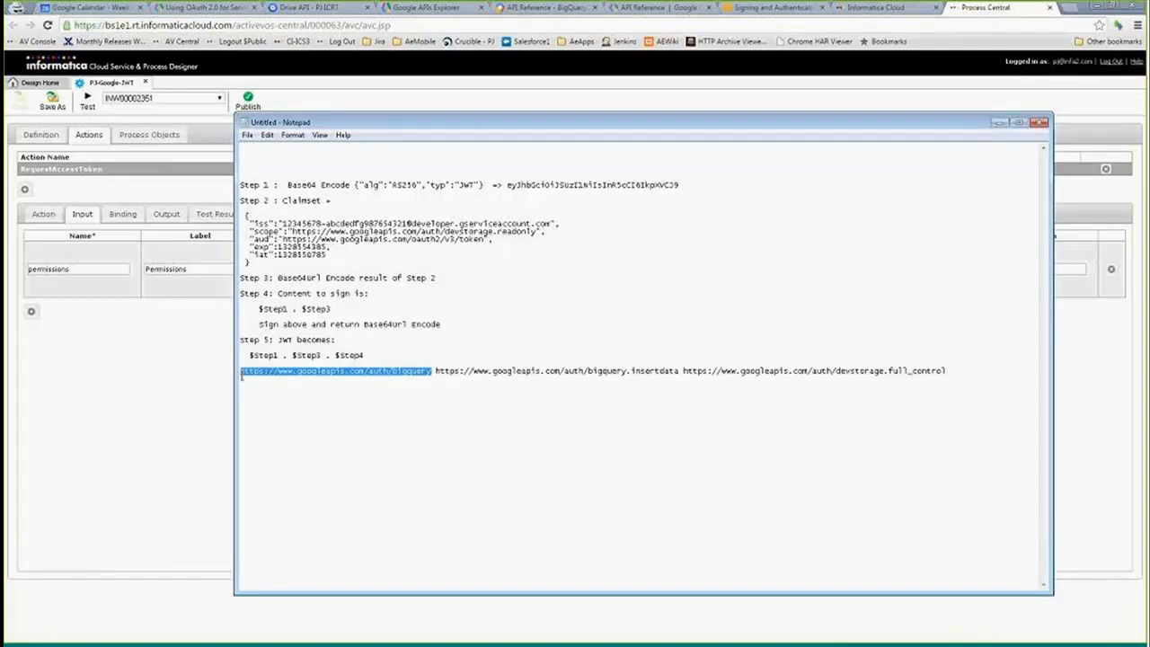
pyautogui.click(662, 368)
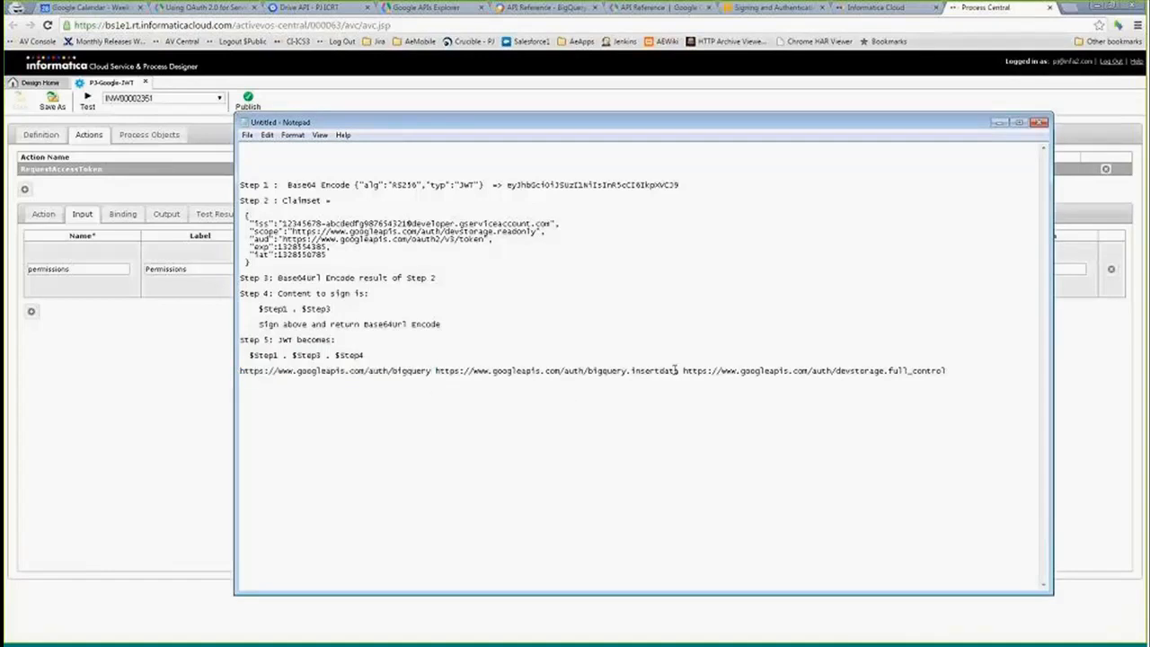
pyautogui.moveTo(680, 370); pyautogui.dragTo(467, 371)
pyautogui.click(760, 378)
pyautogui.moveTo(685, 370); pyautogui.dragTo(949, 372)
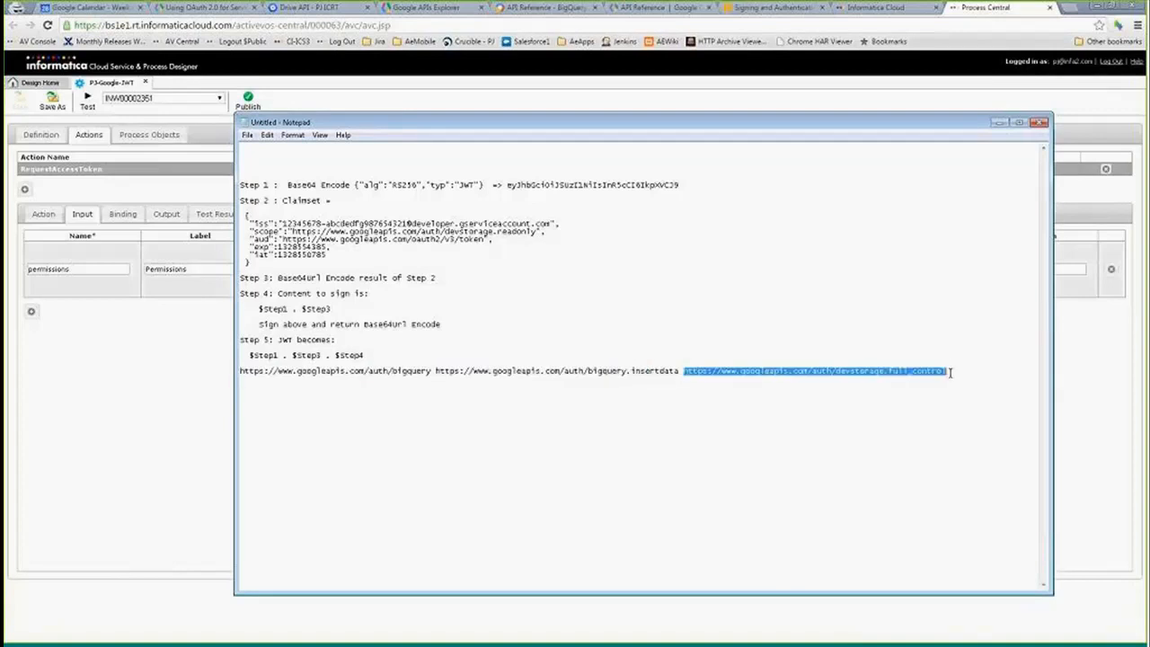
pyautogui.click(943, 370)
pyautogui.doubleClick(911, 370)
pyautogui.click(619, 356)
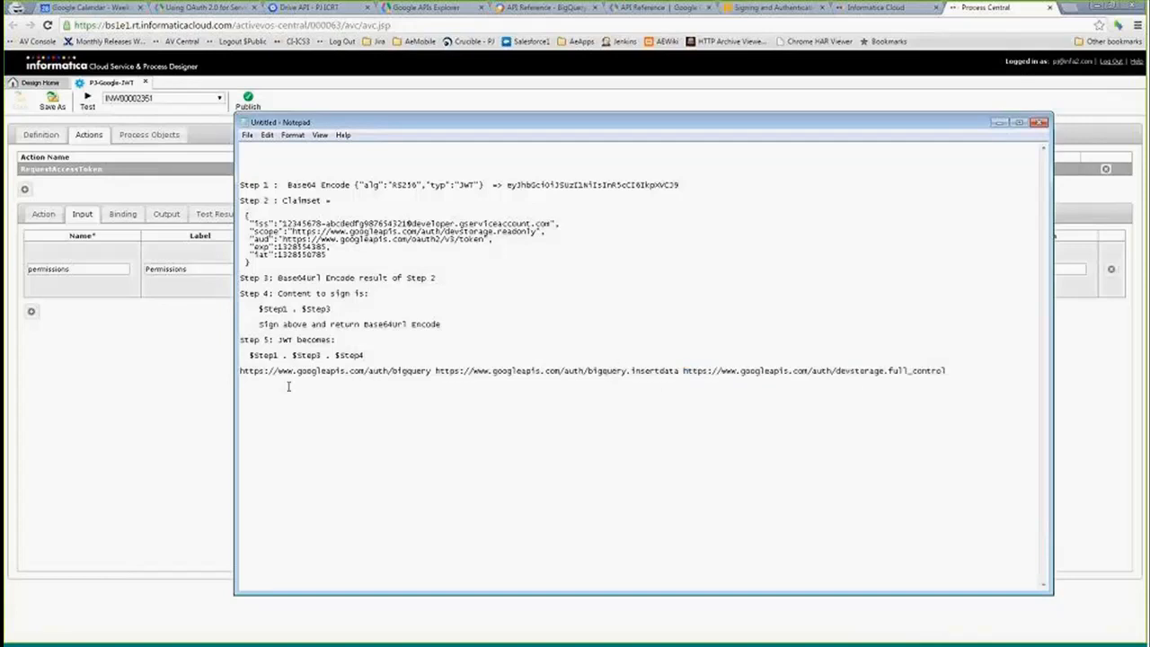
pyautogui.moveTo(240, 370); pyautogui.dragTo(469, 370)
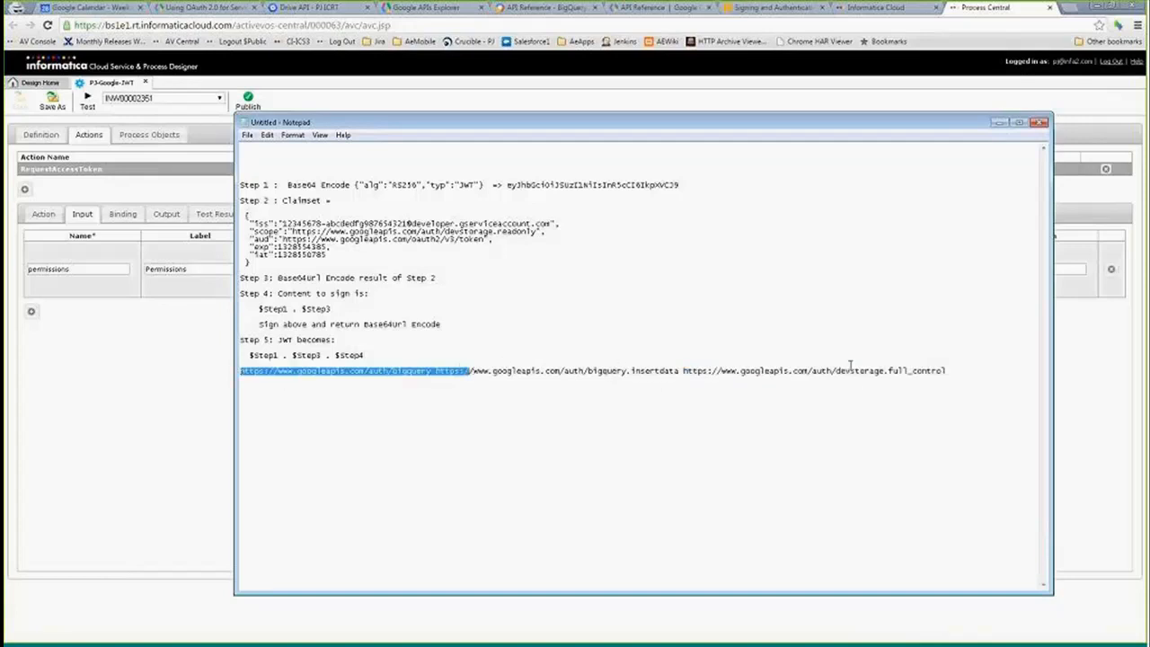
pyautogui.click(947, 370)
pyautogui.moveTo(947, 370); pyautogui.dragTo(214, 371)
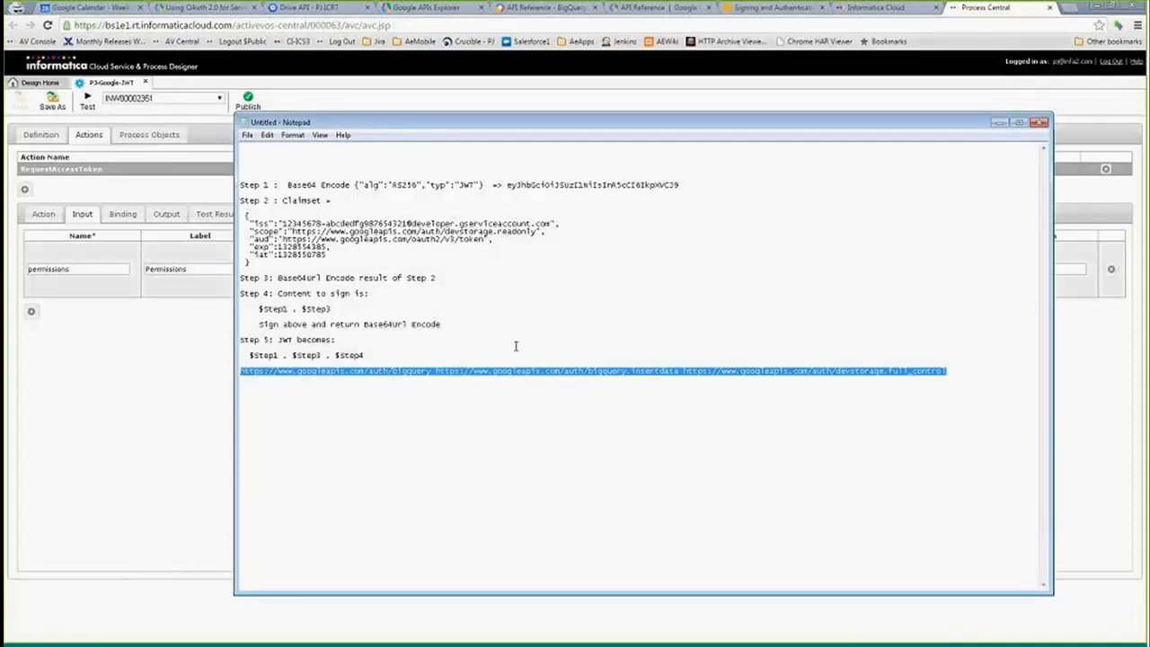
pyautogui.click(634, 108)
# - Open the RequestAccessToken action's Binding settings and review the token URL and the parameter list
pyautogui.doubleClick(66, 269)
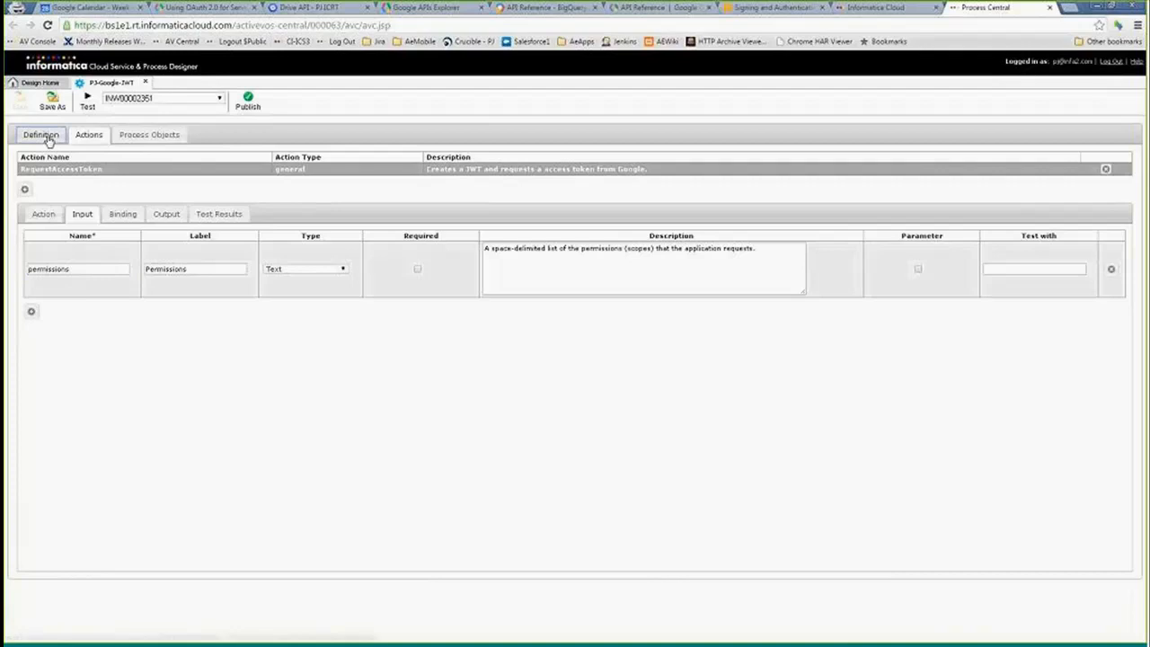
pyautogui.click(54, 135)
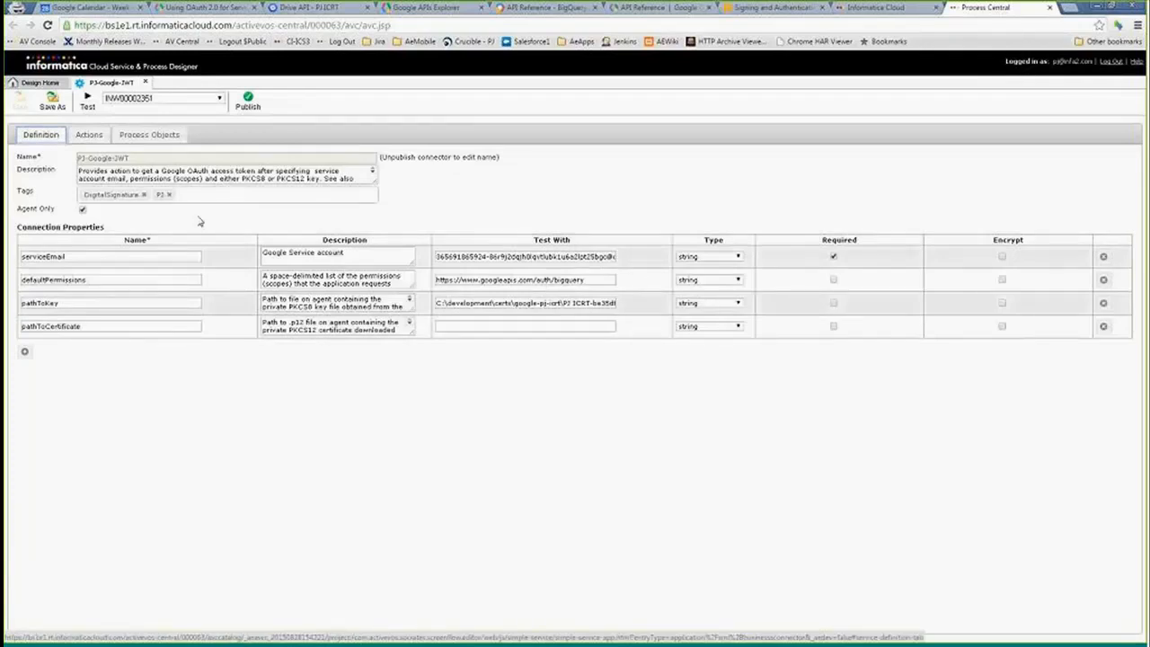
pyautogui.click(83, 136)
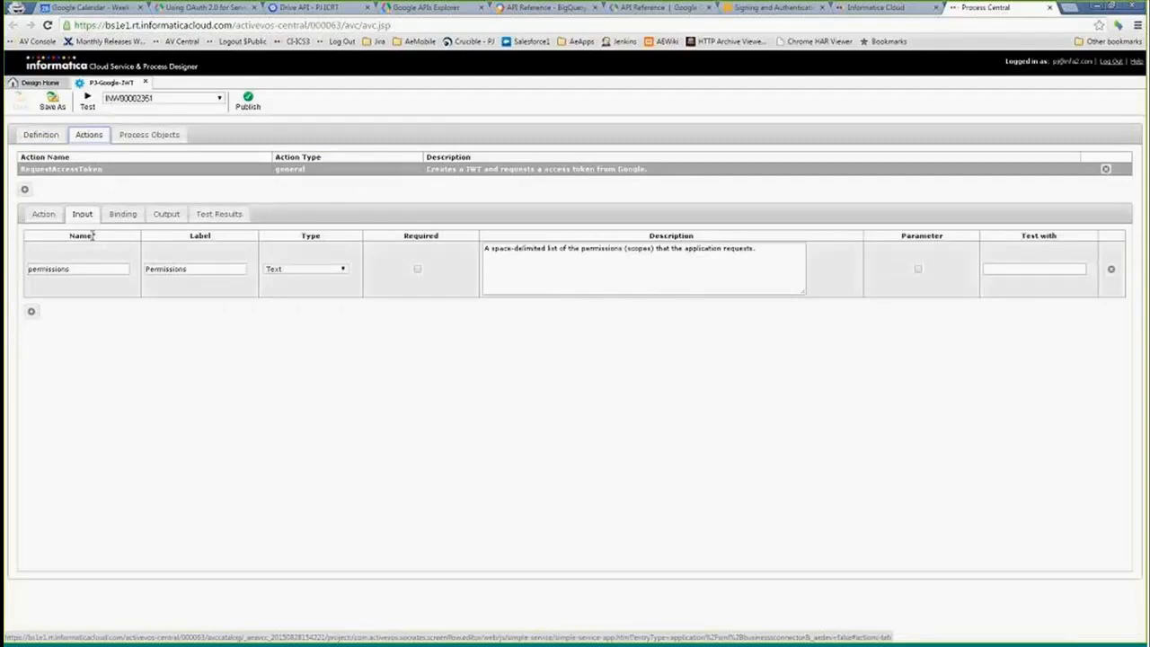
pyautogui.click(123, 214)
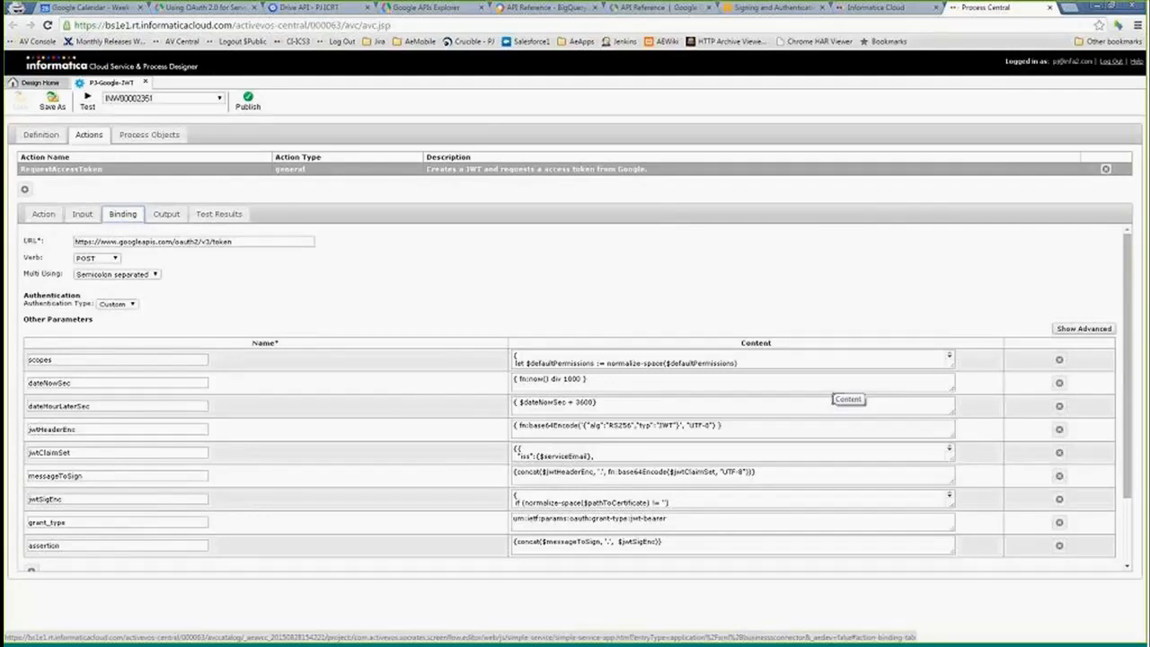
pyautogui.moveTo(314, 242); pyautogui.dragTo(75, 242)
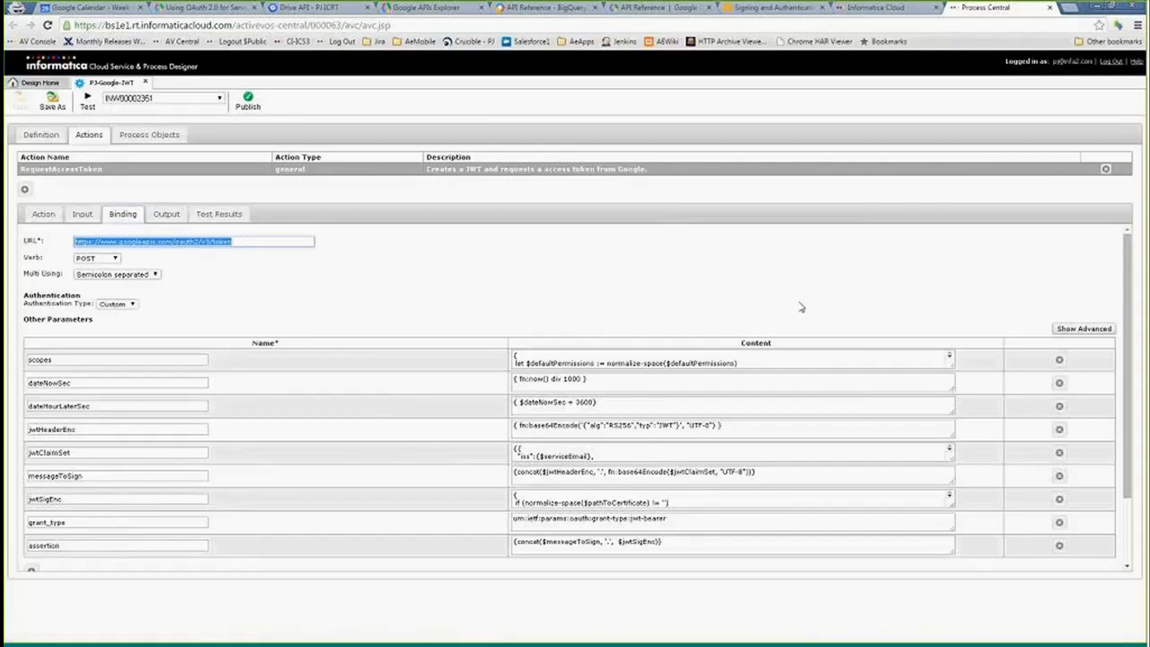
pyautogui.scroll(-1, 1129, 286)
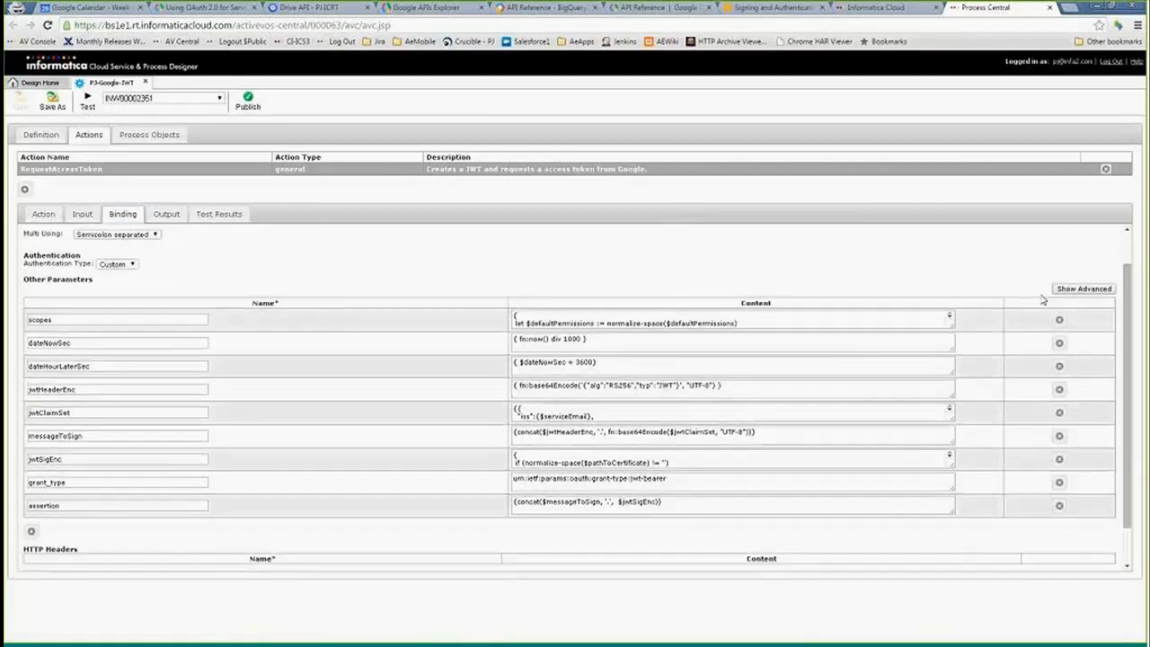
pyautogui.moveTo(76, 319); pyautogui.dragTo(10, 310)
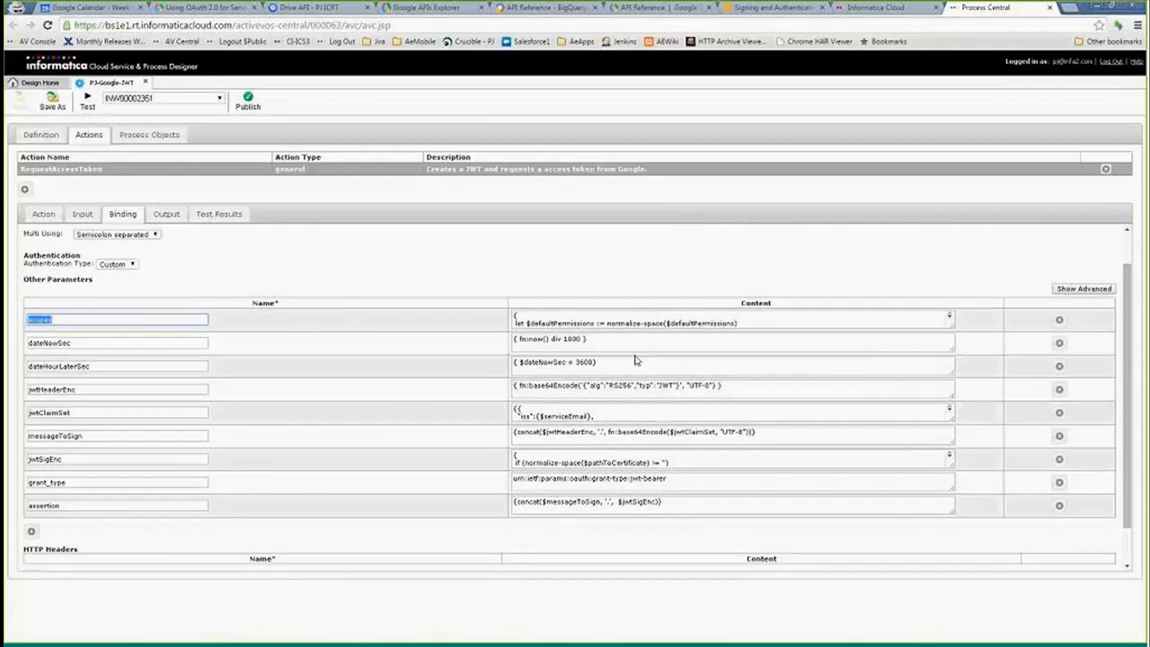
# - Enlarge the scopes parameter's content box and examine how default and requested permissions are concatenated
pyautogui.moveTo(952, 332); pyautogui.dragTo(952, 438)
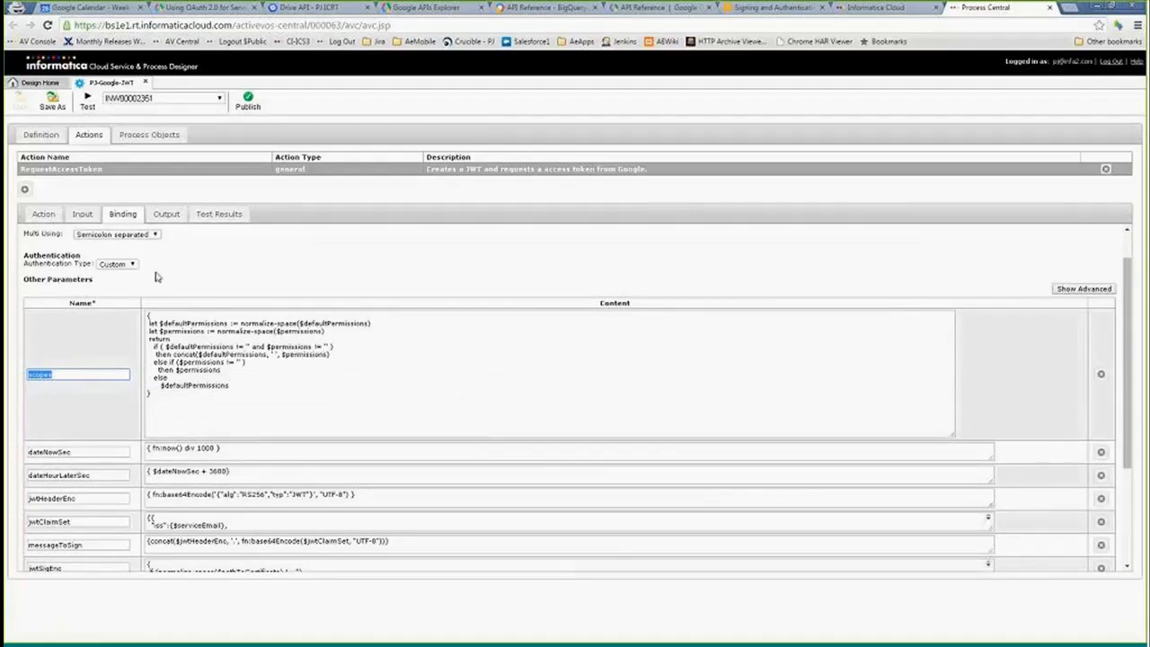
pyautogui.moveTo(196, 354); pyautogui.dragTo(329, 354)
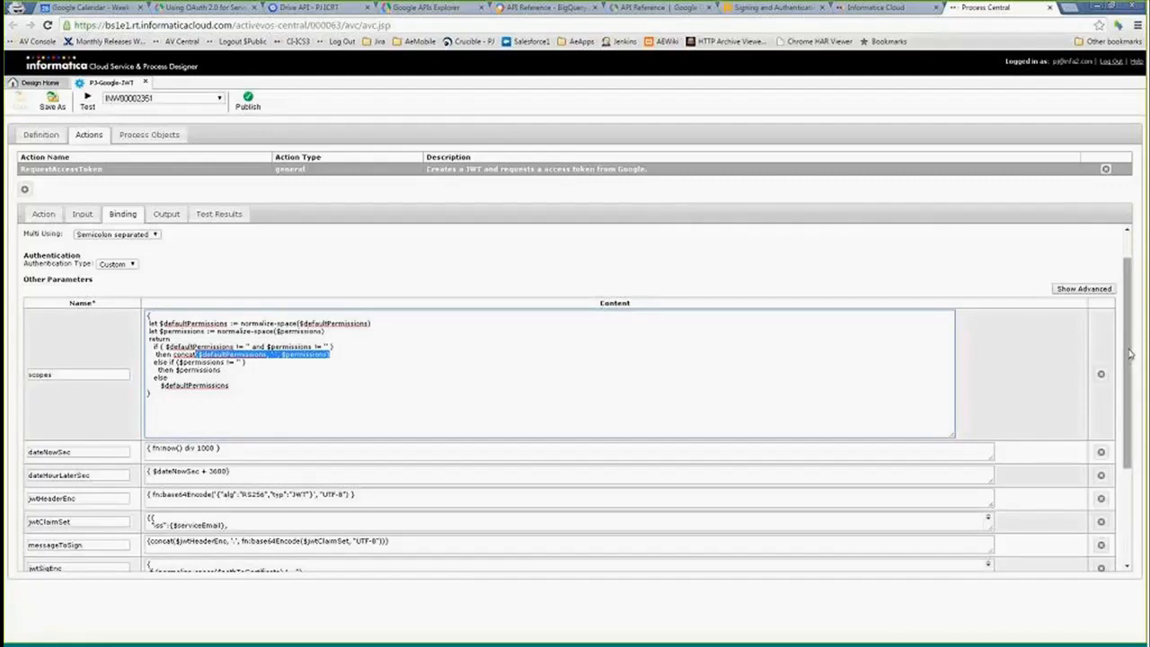
pyautogui.scroll(-2, 365, 344)
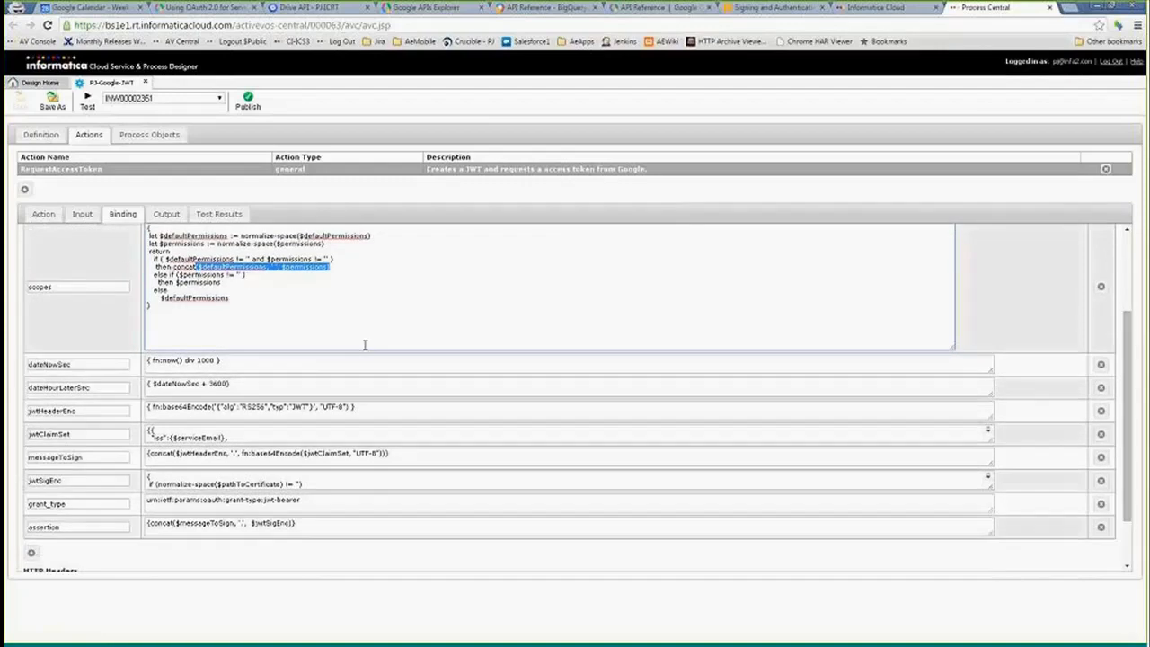
# - Examine the dateNowSec and dateHourLaterSec expressions that compute the token's issue and expiry times
pyautogui.doubleClick(63, 287)
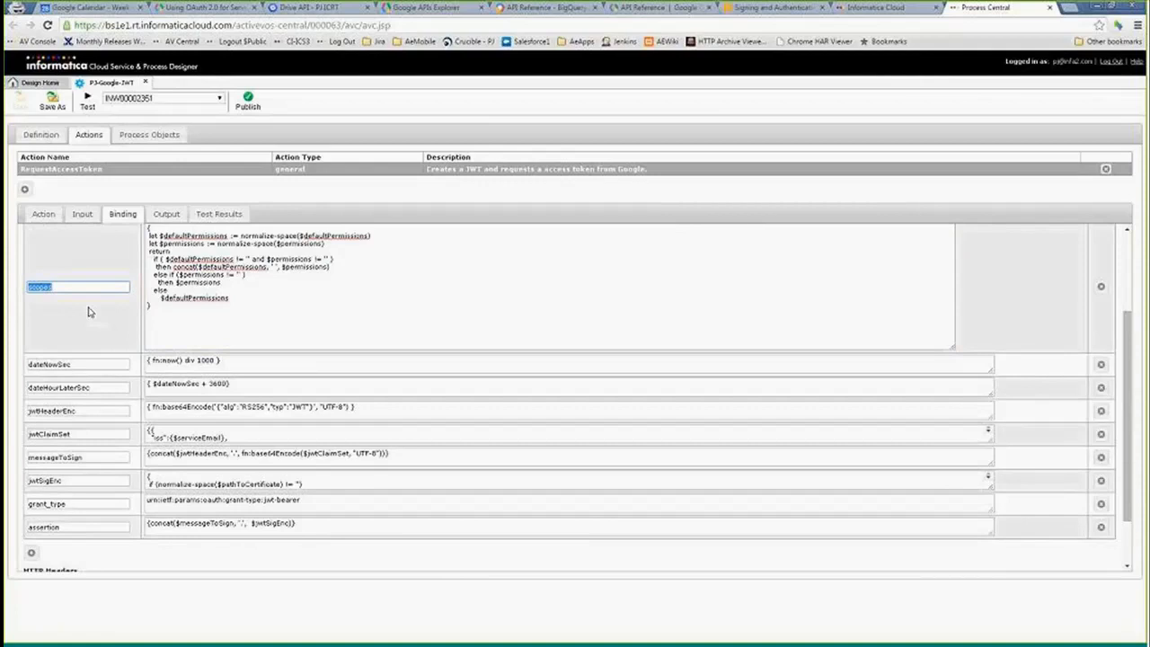
pyautogui.click(79, 340)
pyautogui.click(153, 359)
pyautogui.doubleClick(162, 359)
pyautogui.click(167, 359)
pyautogui.moveTo(166, 360); pyautogui.dragTo(179, 361)
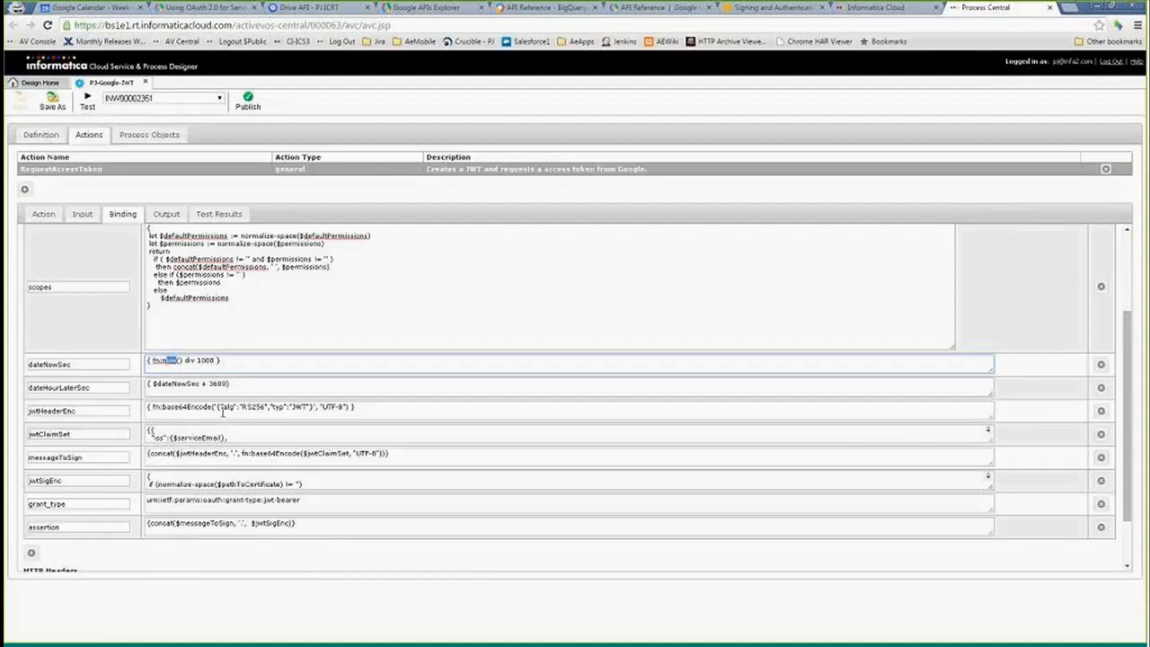
pyautogui.moveTo(197, 360); pyautogui.dragTo(215, 362)
pyautogui.moveTo(105, 367); pyautogui.dragTo(15, 367)
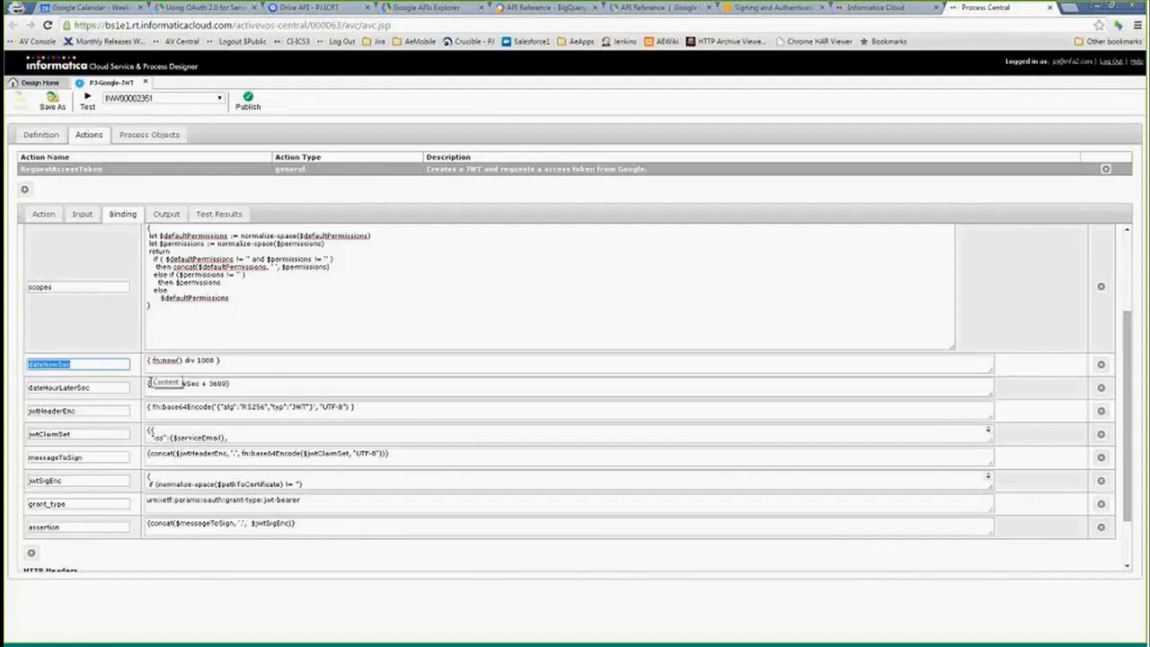
pyautogui.doubleClick(219, 384)
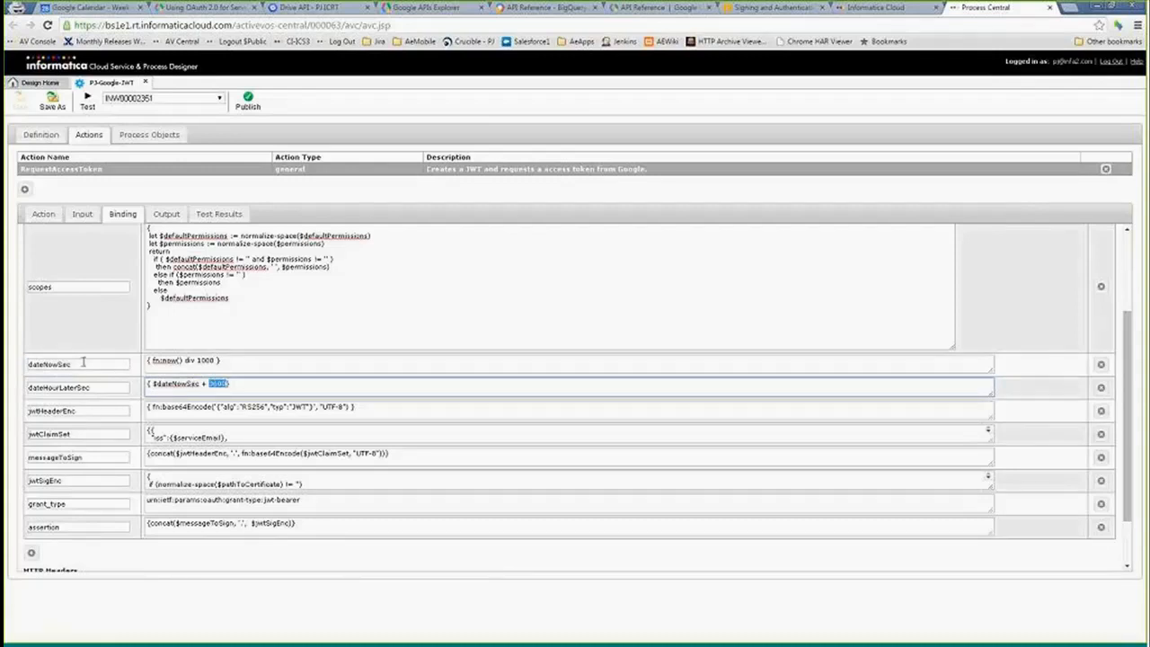
pyautogui.moveTo(1127, 378); pyautogui.dragTo(1126, 302)
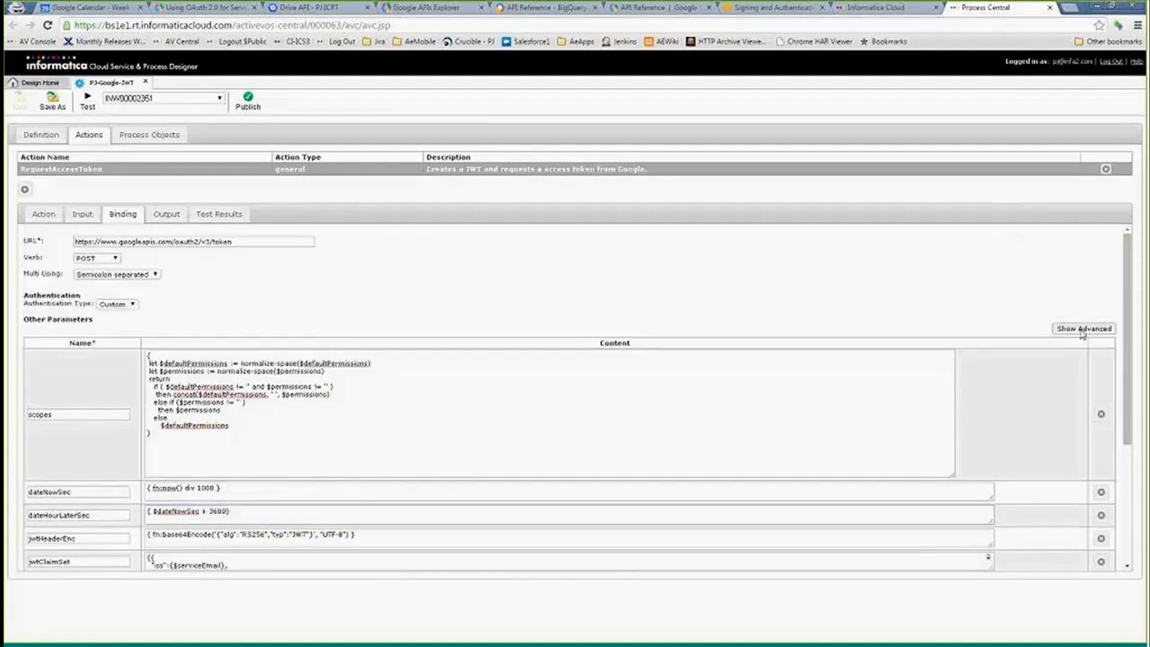
# - Show the advanced parameter columns and shrink the scopes content box back to its compact size
pyautogui.click(1082, 329)
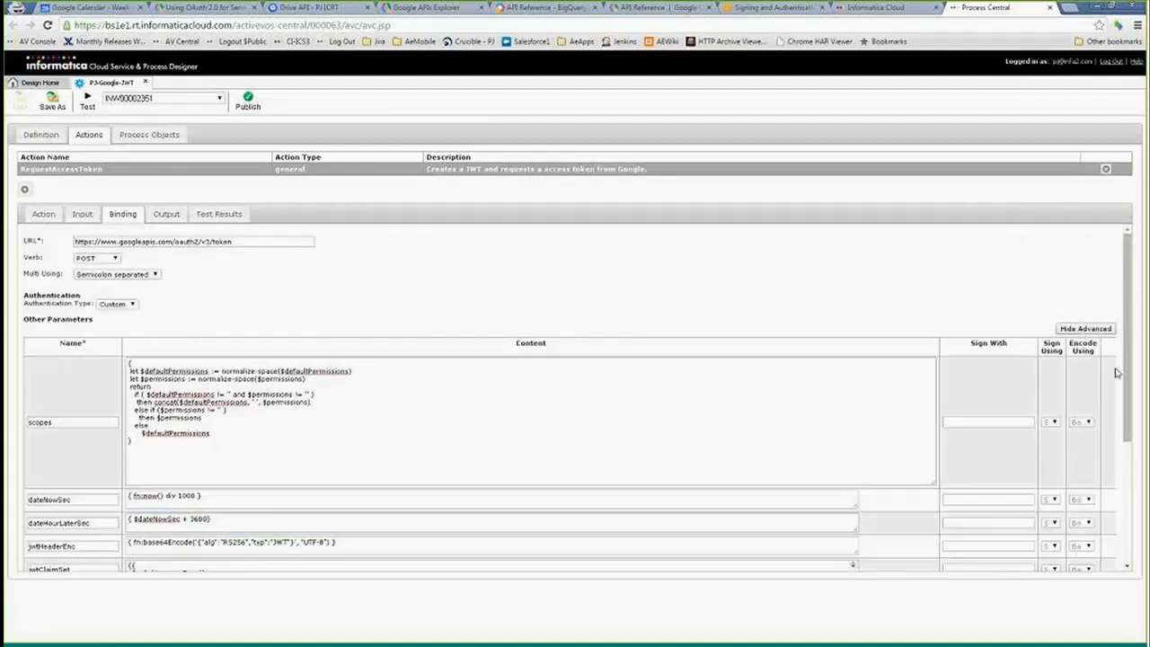
pyautogui.moveTo(1127, 378); pyautogui.dragTo(1133, 437)
pyautogui.moveTo(932, 392); pyautogui.dragTo(640, 388)
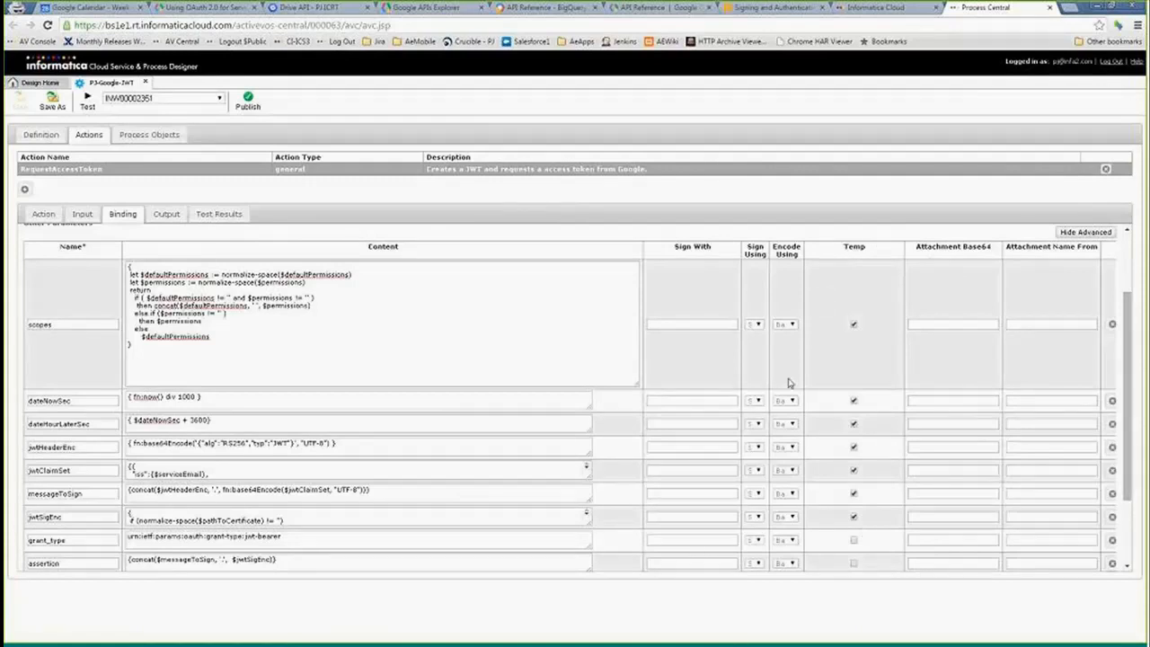
pyautogui.click(639, 388)
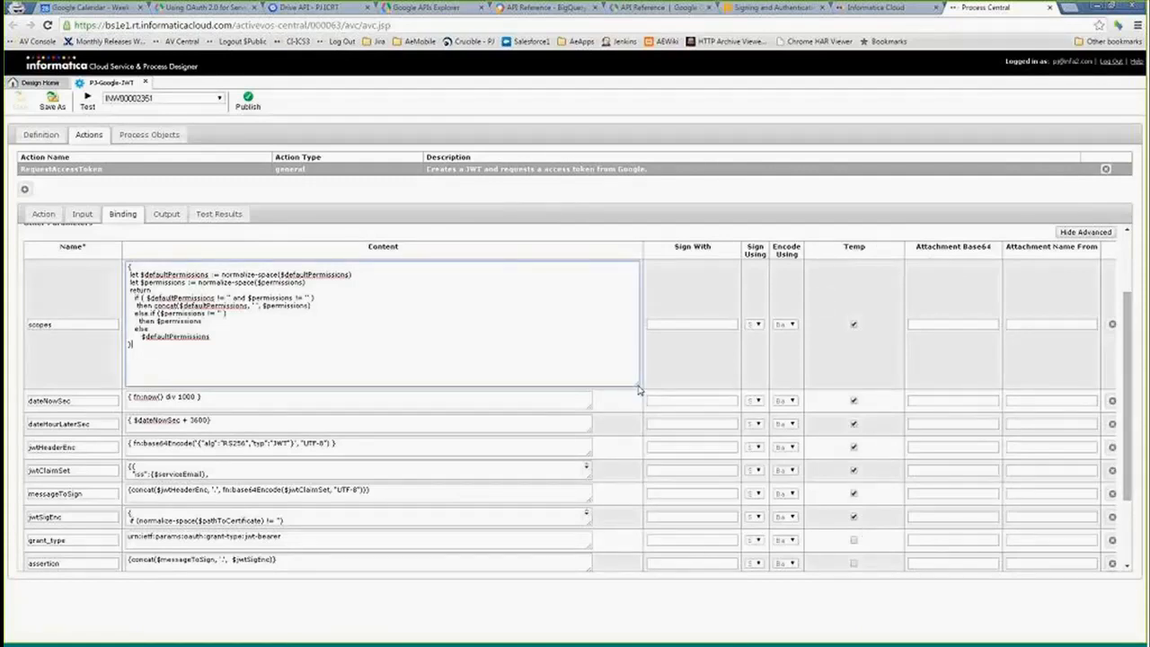
pyautogui.moveTo(639, 389); pyautogui.dragTo(740, 288)
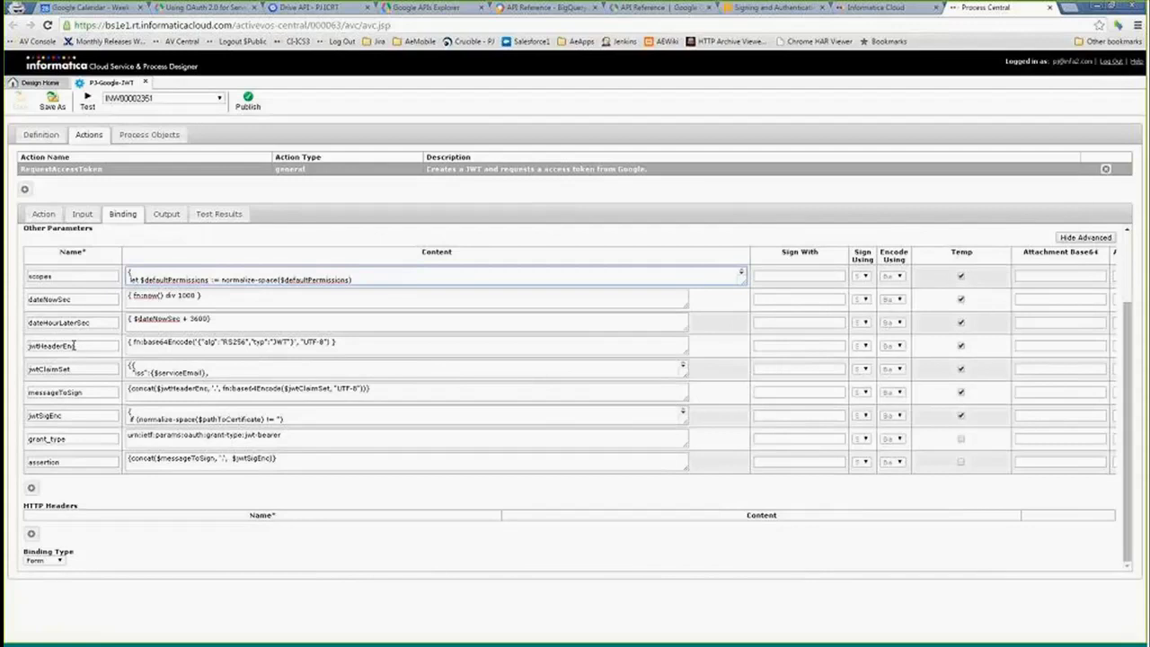
# - Examine the jwtHeaderEnc base64Encode expression and enlarge the jwtClaimSet content box
pyautogui.moveTo(195, 345); pyautogui.dragTo(332, 343)
pyautogui.moveTo(145, 342); pyautogui.dragTo(195, 342)
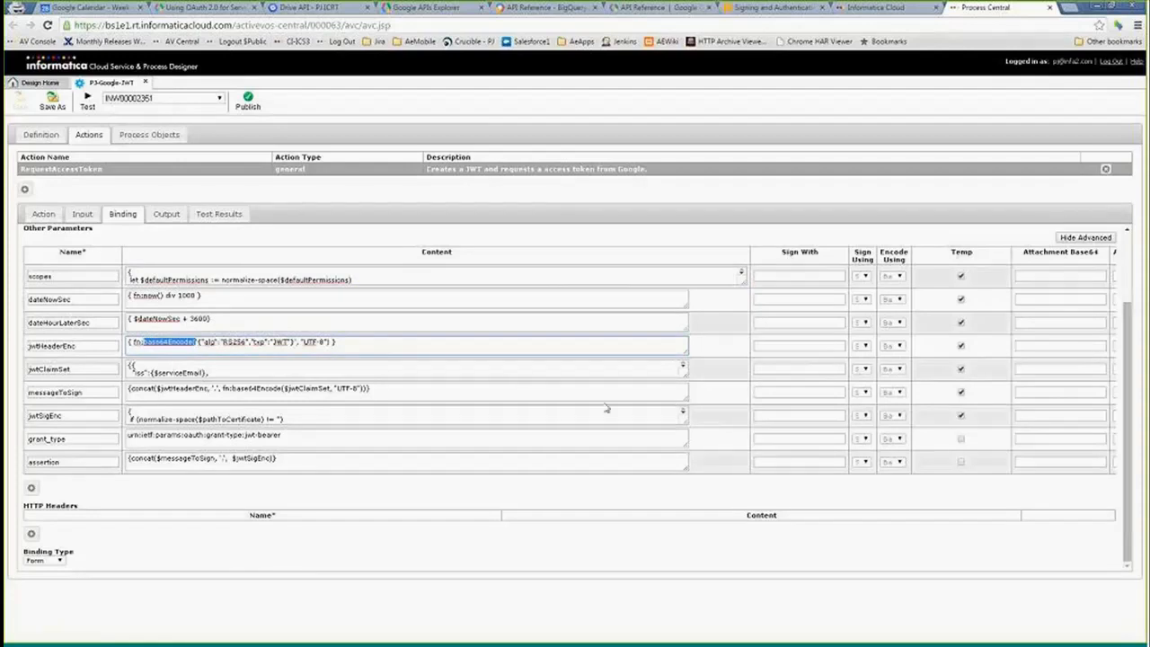
pyautogui.moveTo(687, 375); pyautogui.dragTo(749, 504)
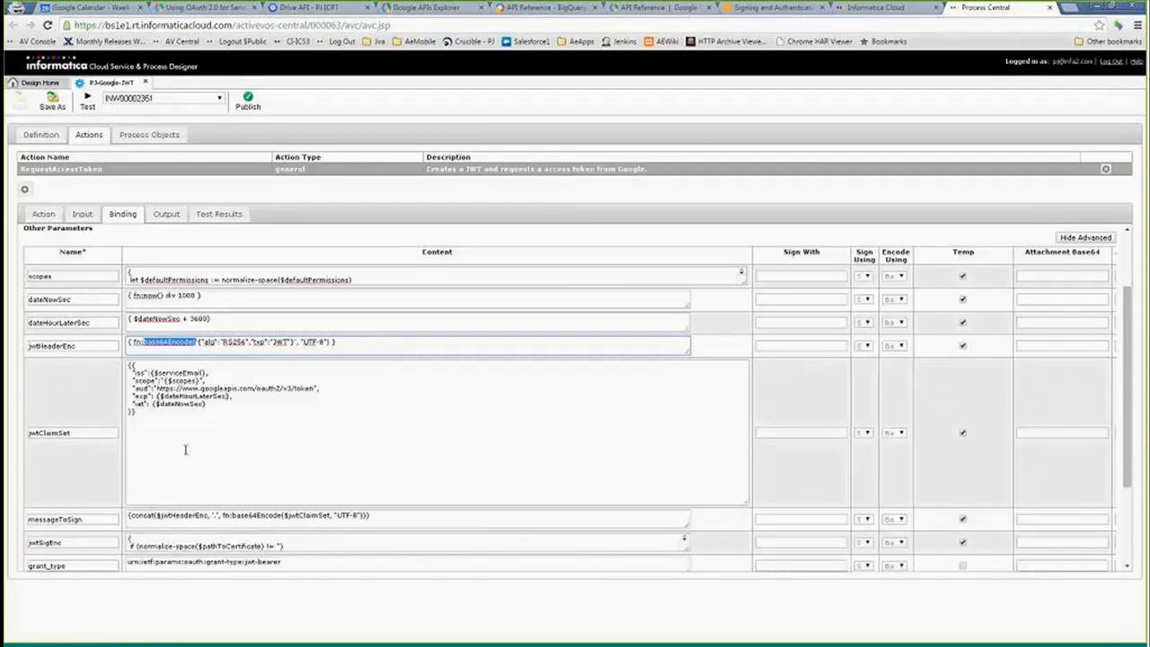
pyautogui.click(186, 450)
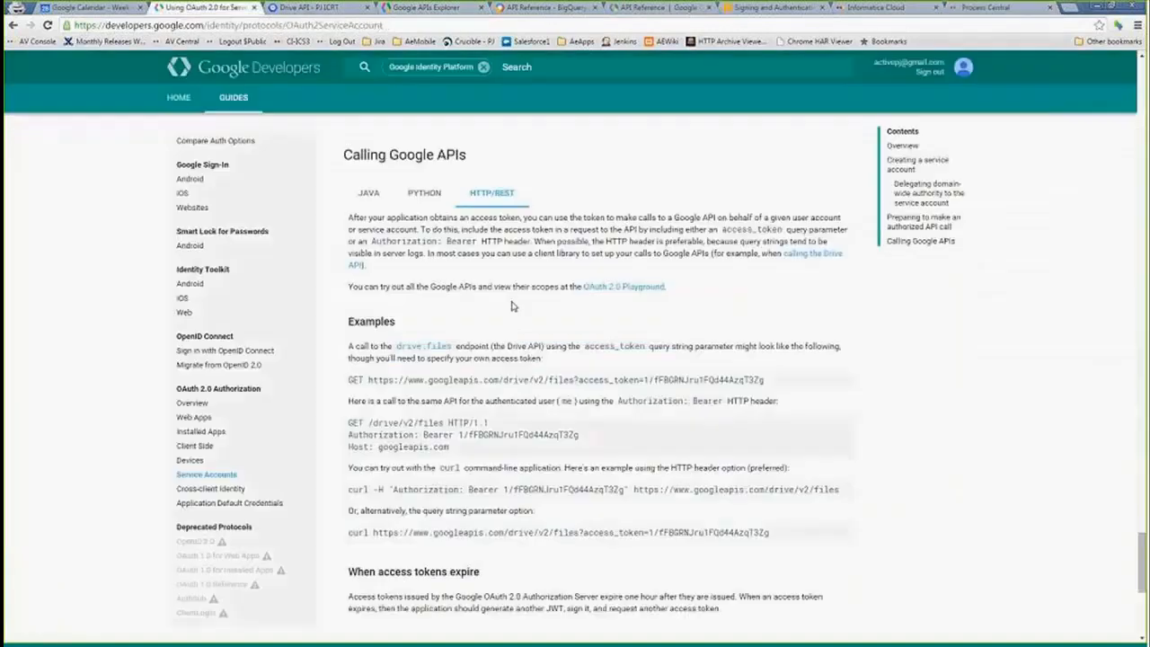
# - Compare with the example JWT claim set in the Google service-account documentation tab, then return to Process Central
pyautogui.click(205, 7)
pyautogui.scroll(-2, 539, 354)
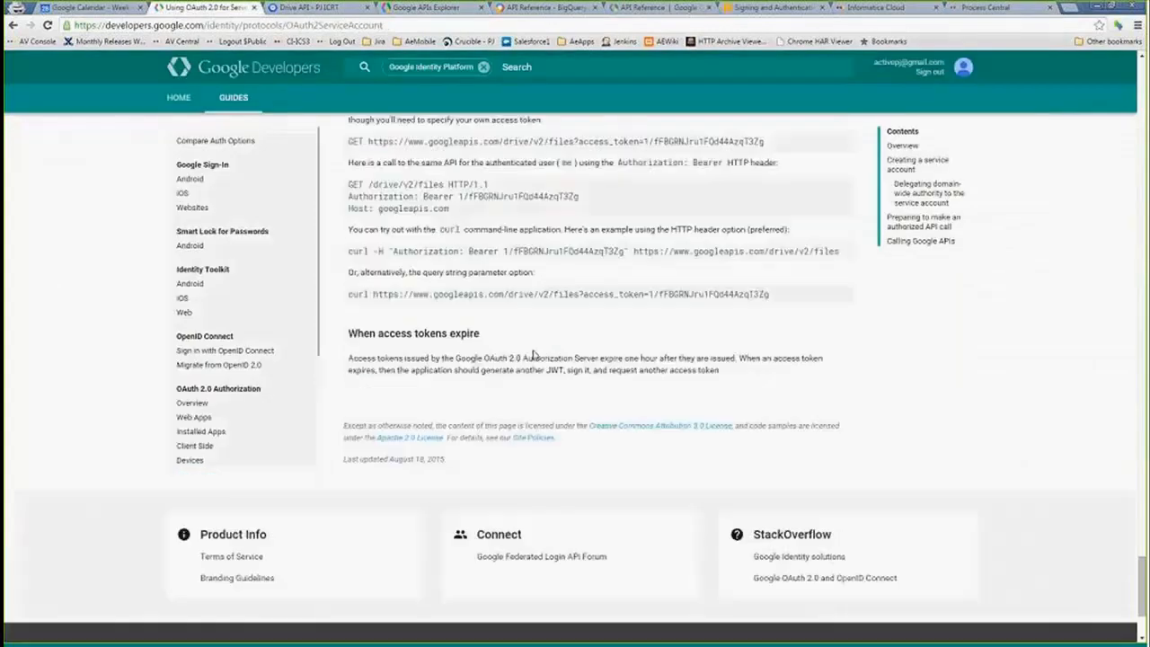
pyautogui.scroll(12, 506, 337)
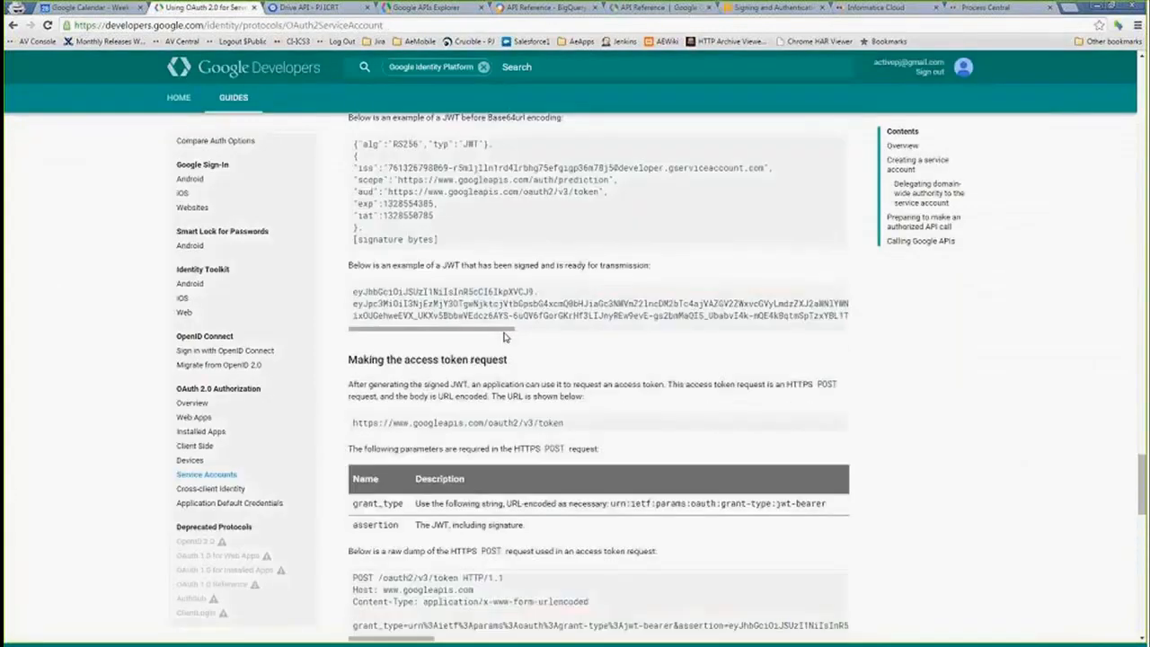
pyautogui.scroll(2, 506, 336)
pyautogui.moveTo(355, 267); pyautogui.dragTo(384, 357)
pyautogui.click(372, 281)
pyautogui.click(962, 10)
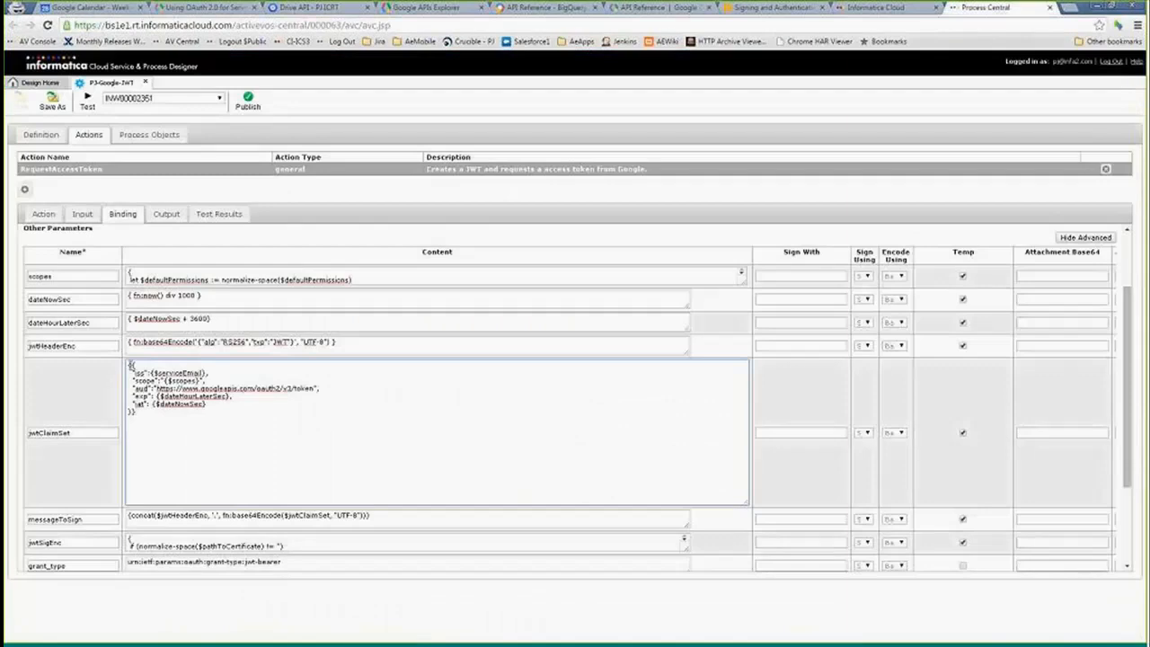
# - Examine the jwtClaimSet expression's iss, scope, aud, exp and iat fields
pyautogui.moveTo(129, 365); pyautogui.dragTo(154, 427)
pyautogui.click(146, 411)
pyautogui.moveTo(131, 365); pyautogui.dragTo(139, 411)
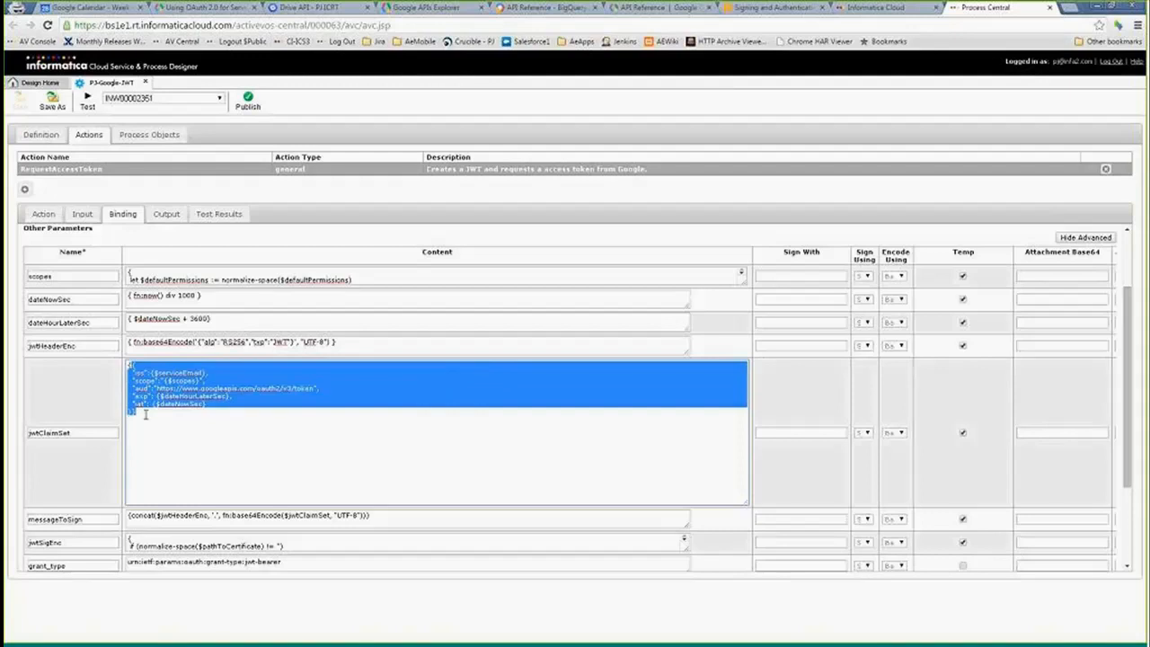
pyautogui.click(155, 380)
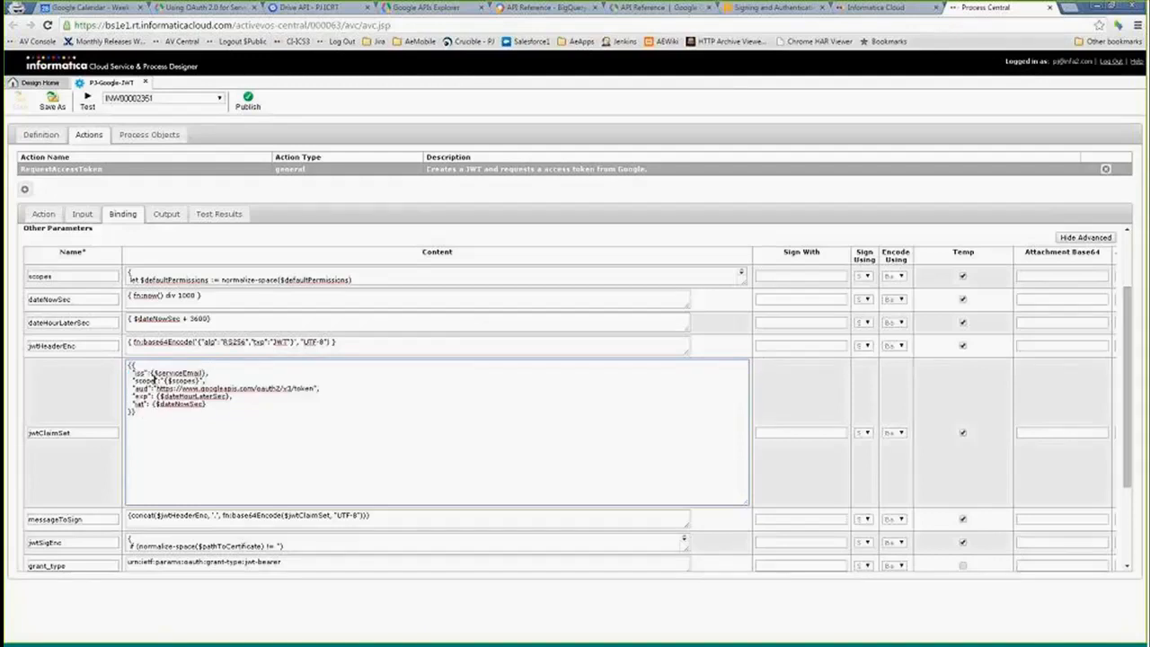
pyautogui.doubleClick(178, 372)
pyautogui.doubleClick(184, 381)
pyautogui.click(145, 389)
pyautogui.moveTo(144, 423); pyautogui.dragTo(121, 362)
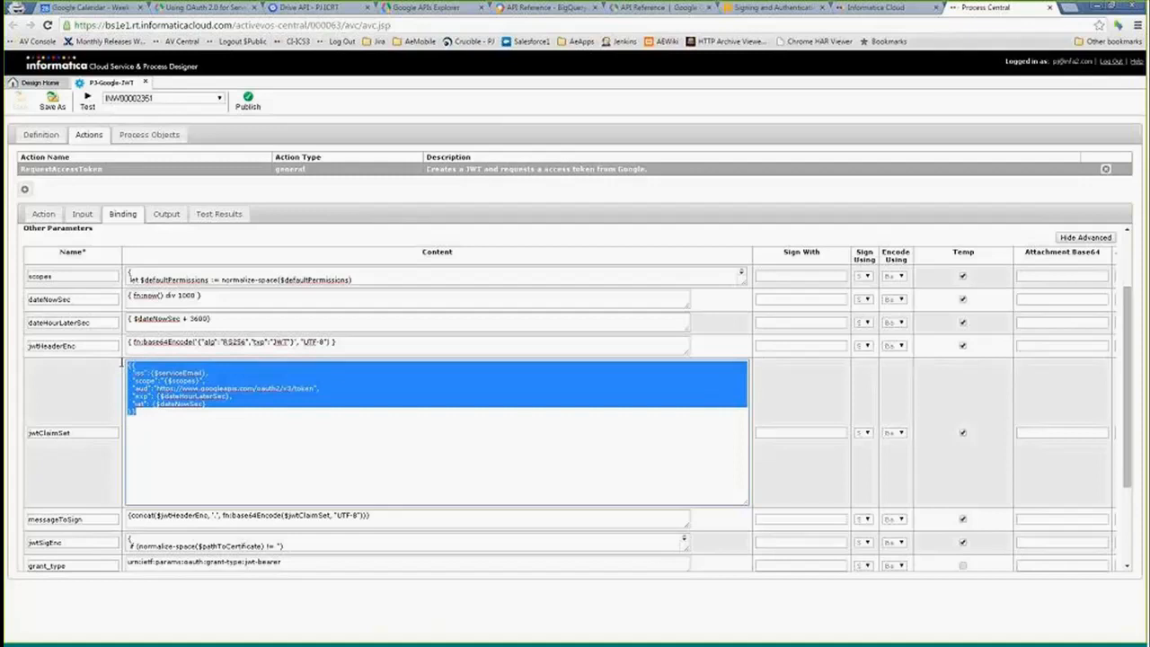
pyautogui.click(90, 431)
pyautogui.scroll(-2, 1142, 331)
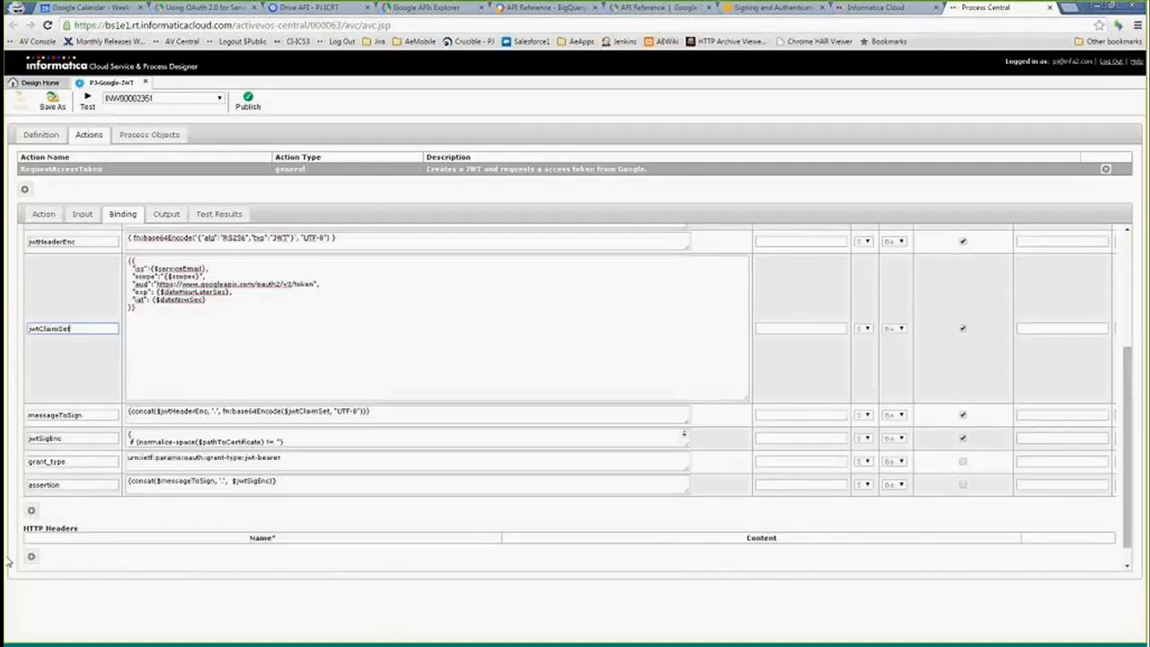
# - Review the JWT construction steps in the Notepad notes, then return to the binding parameters
pyautogui.click(8, 561)
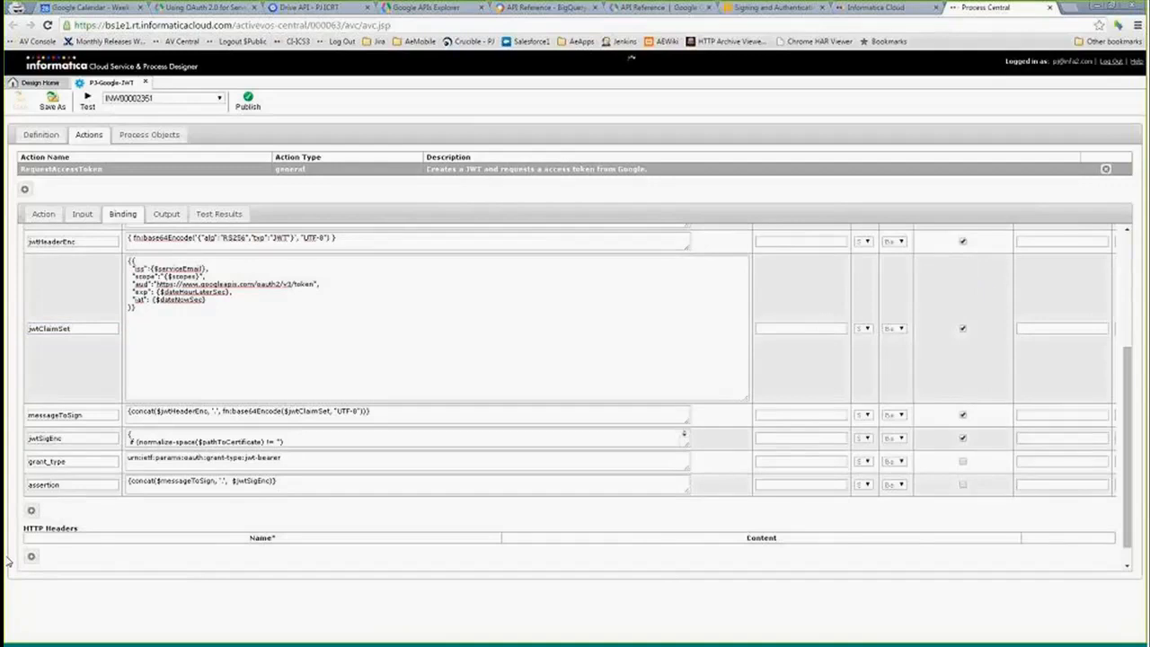
pyautogui.write('https://www.googleapis.com/auth/bigquery https://www.googleapis.com/auth/bigquery.insertdata https://www.googleapis.com/auth/devstorage.full_control')
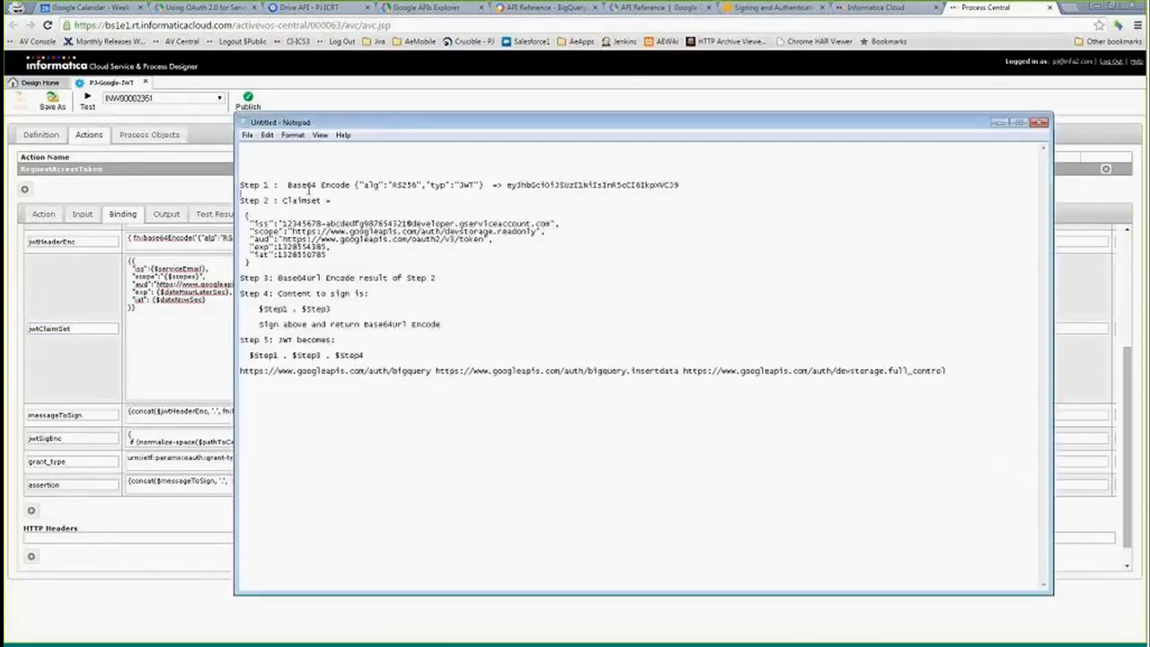
pyautogui.moveTo(255, 210); pyautogui.dragTo(296, 265)
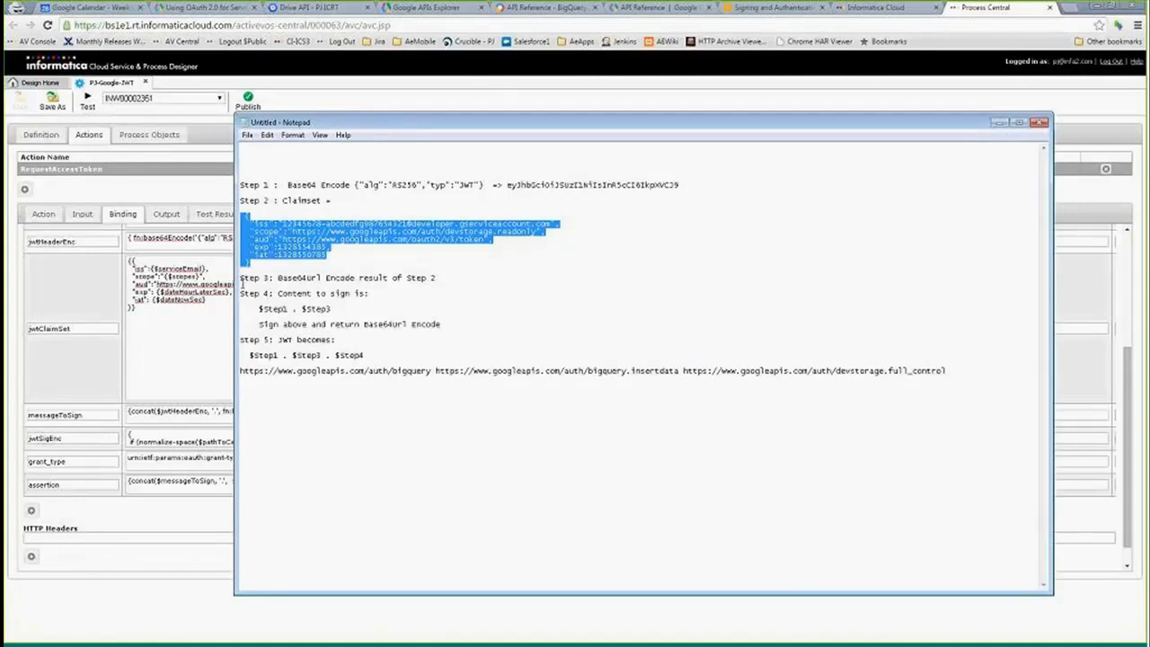
pyautogui.click(315, 285)
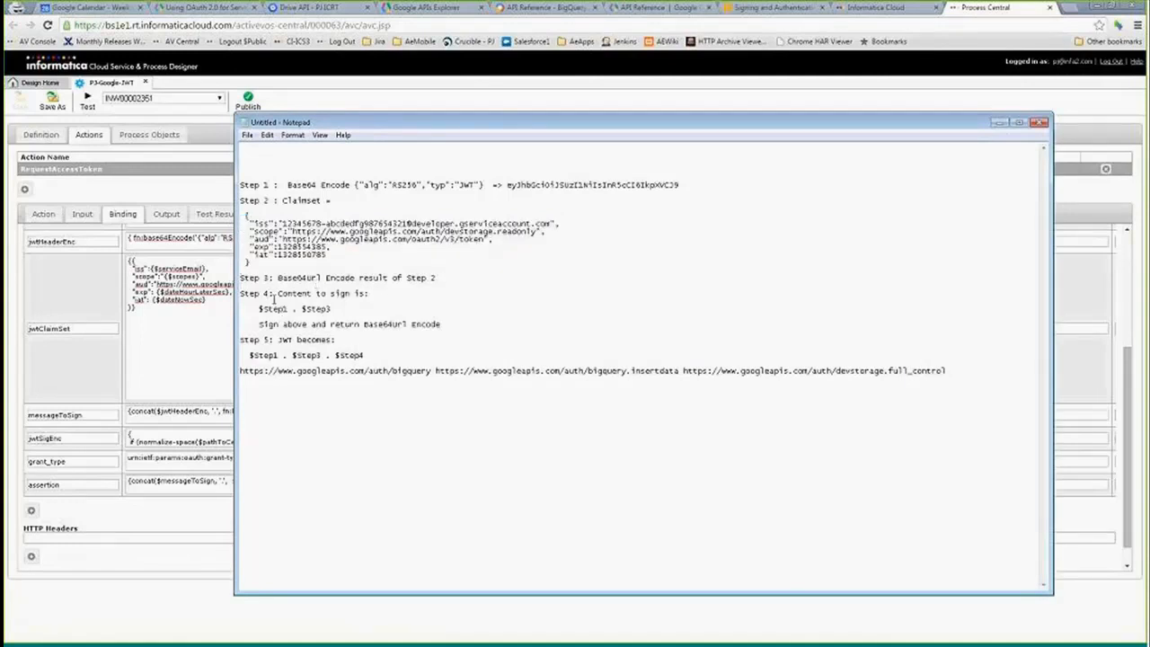
pyautogui.moveTo(259, 308); pyautogui.dragTo(353, 310)
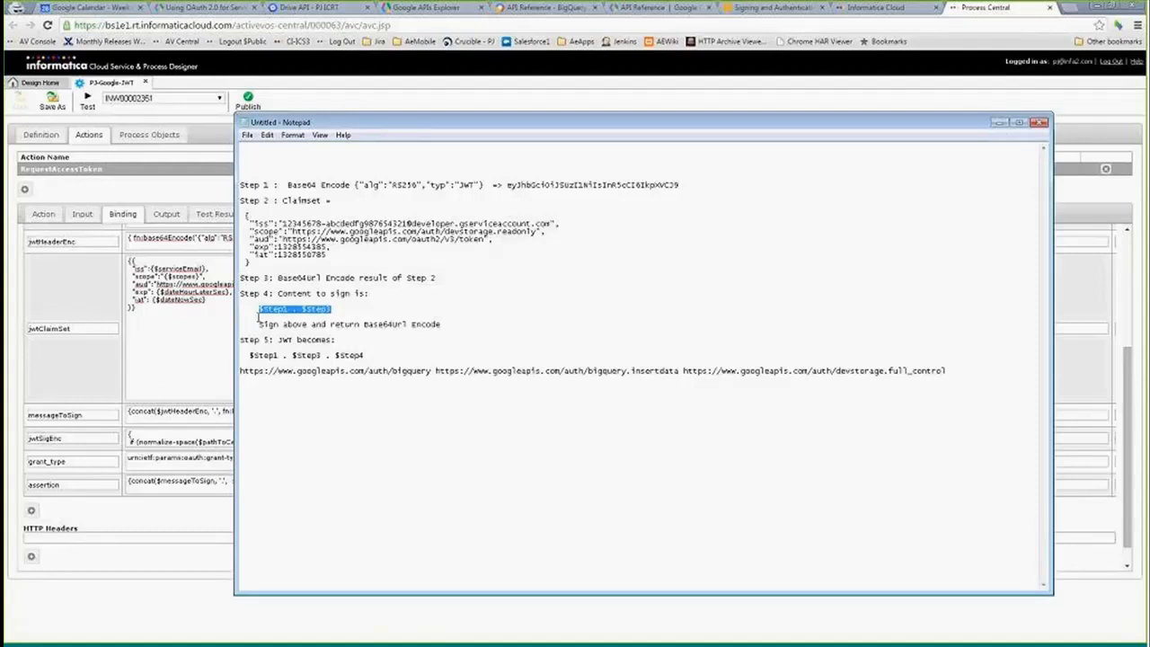
pyautogui.click(259, 317)
pyautogui.click(75, 386)
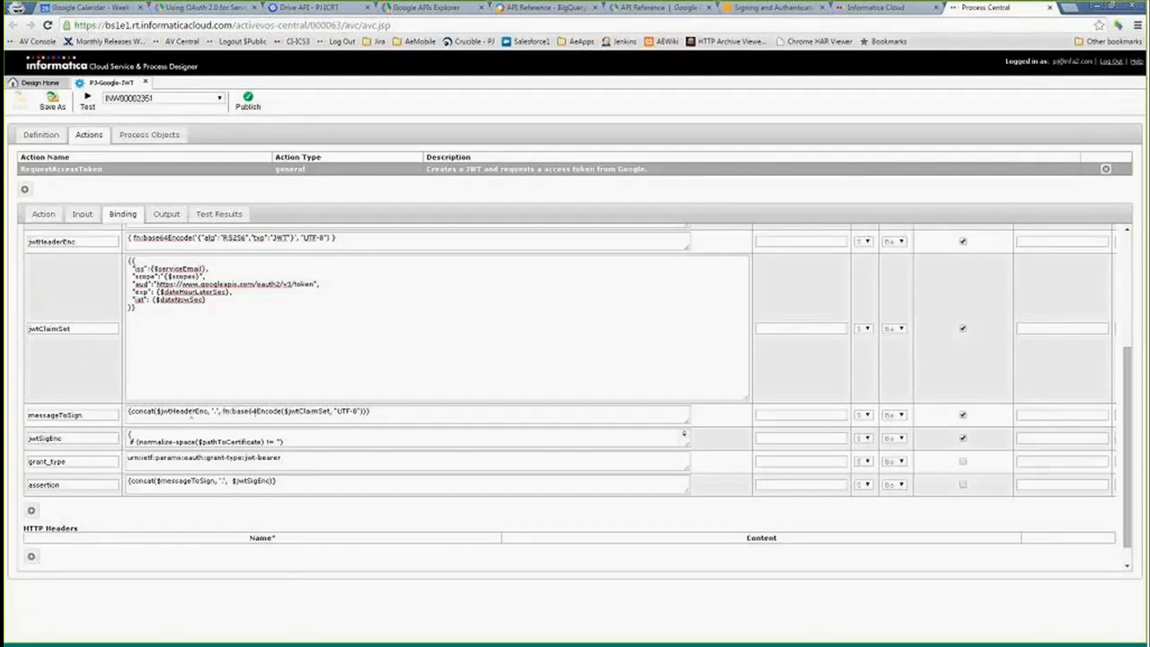
# - Examine the messageToSign expression and the enlarged jwtSigEnc certificate and key signing branches, then collapse that box
pyautogui.click(215, 411)
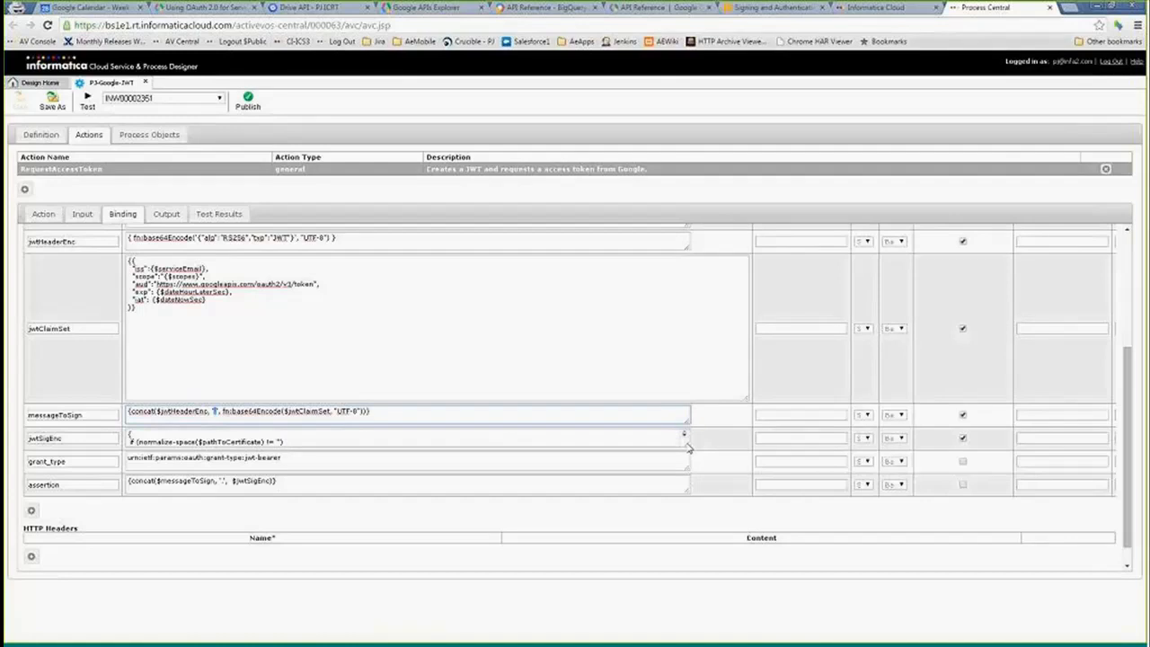
pyautogui.moveTo(687, 447); pyautogui.dragTo(746, 549)
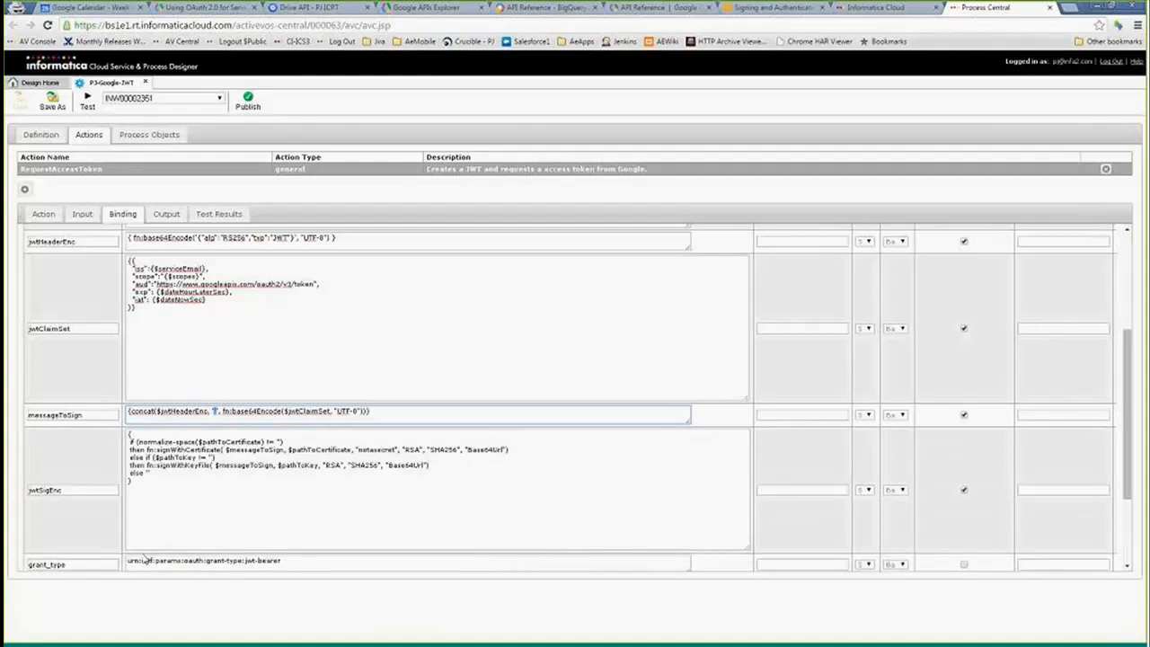
pyautogui.moveTo(156, 458); pyautogui.dragTo(197, 458)
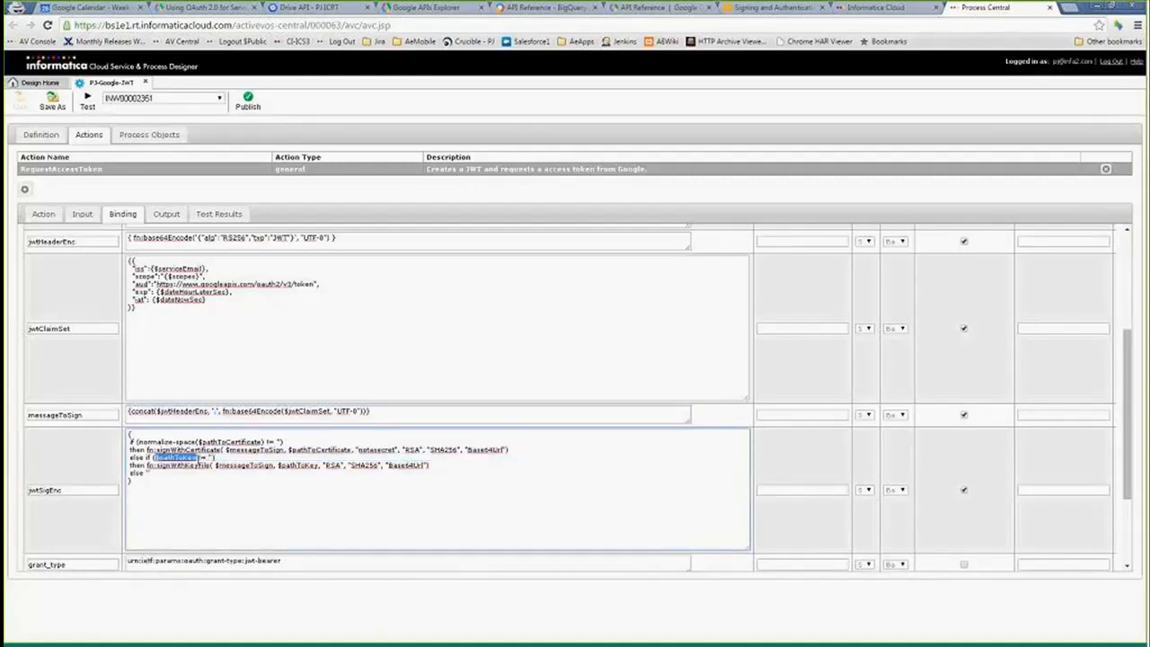
pyautogui.moveTo(159, 465); pyautogui.dragTo(199, 468)
pyautogui.doubleClick(87, 414)
pyautogui.moveTo(279, 465); pyautogui.dragTo(319, 465)
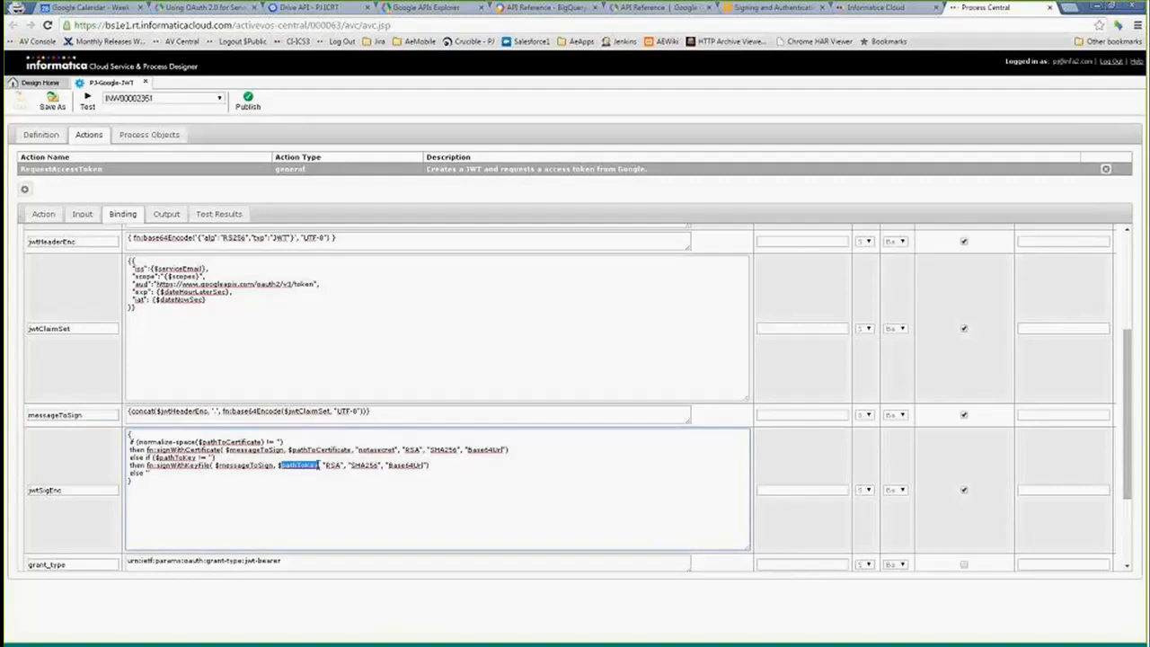
pyautogui.click(327, 465)
pyautogui.click(750, 554)
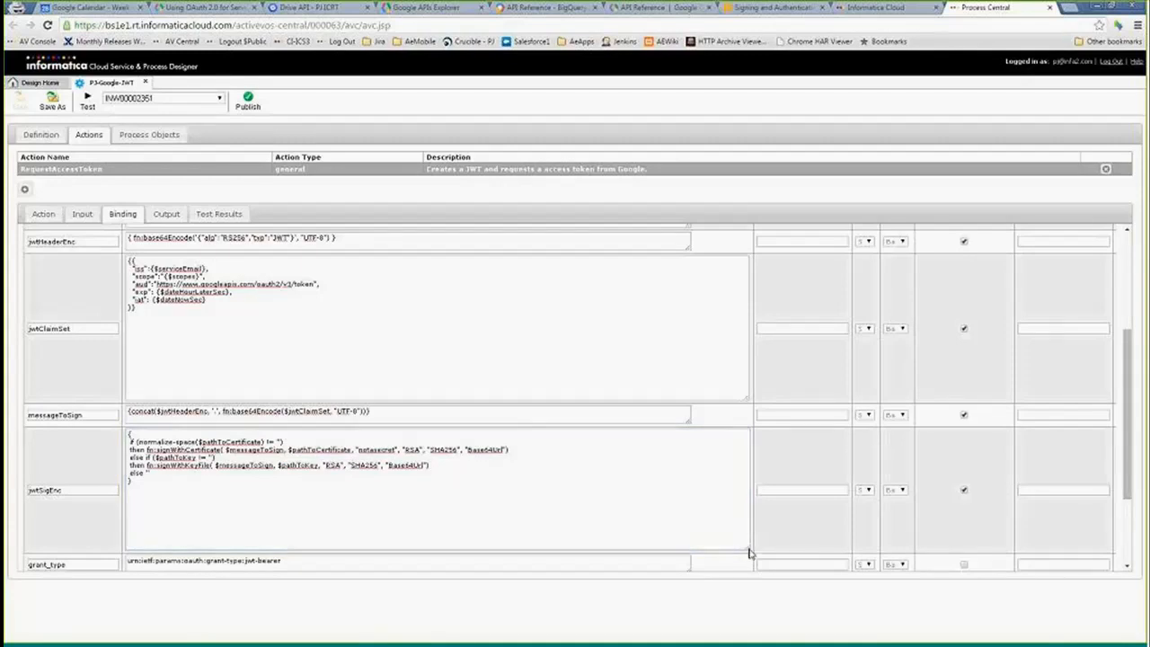
pyautogui.click(747, 547)
pyautogui.moveTo(747, 547); pyautogui.dragTo(721, 436)
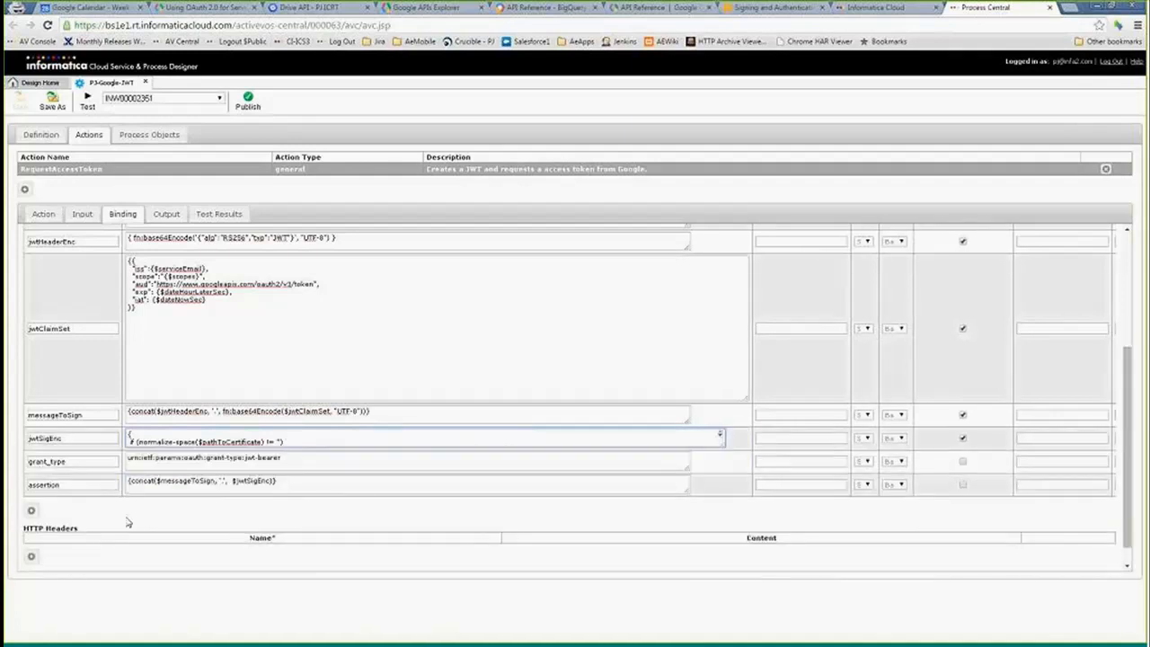
# - Examine the grant_type value and the assertion parameter's concatenation expression
pyautogui.click(313, 460)
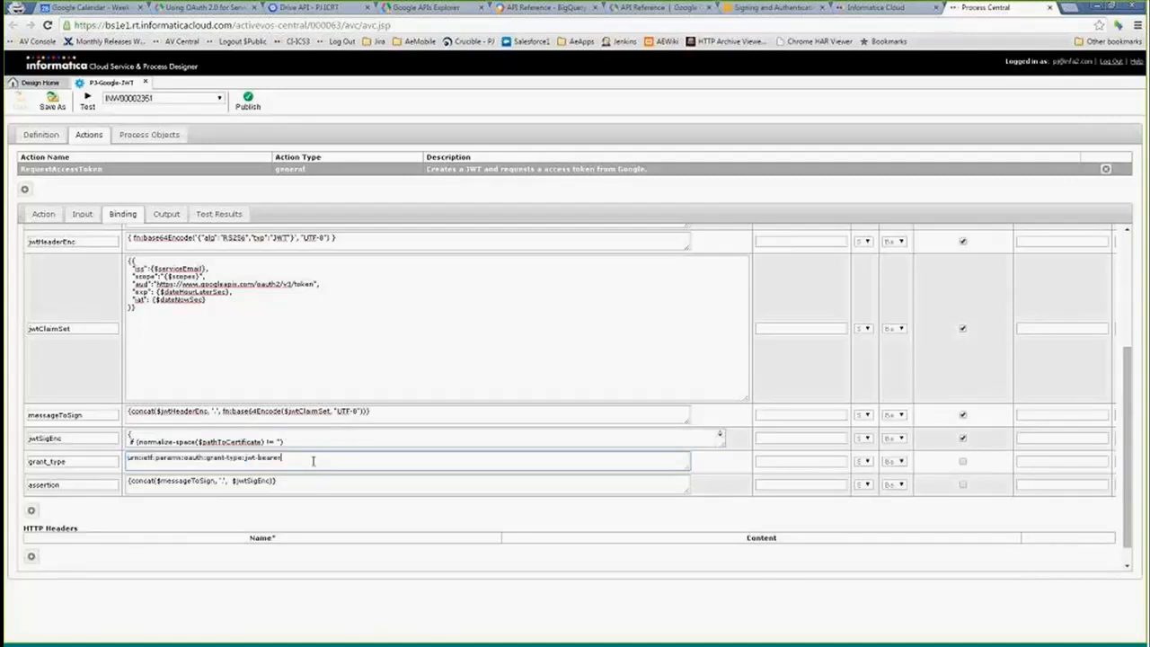
pyautogui.moveTo(307, 459); pyautogui.dragTo(126, 458)
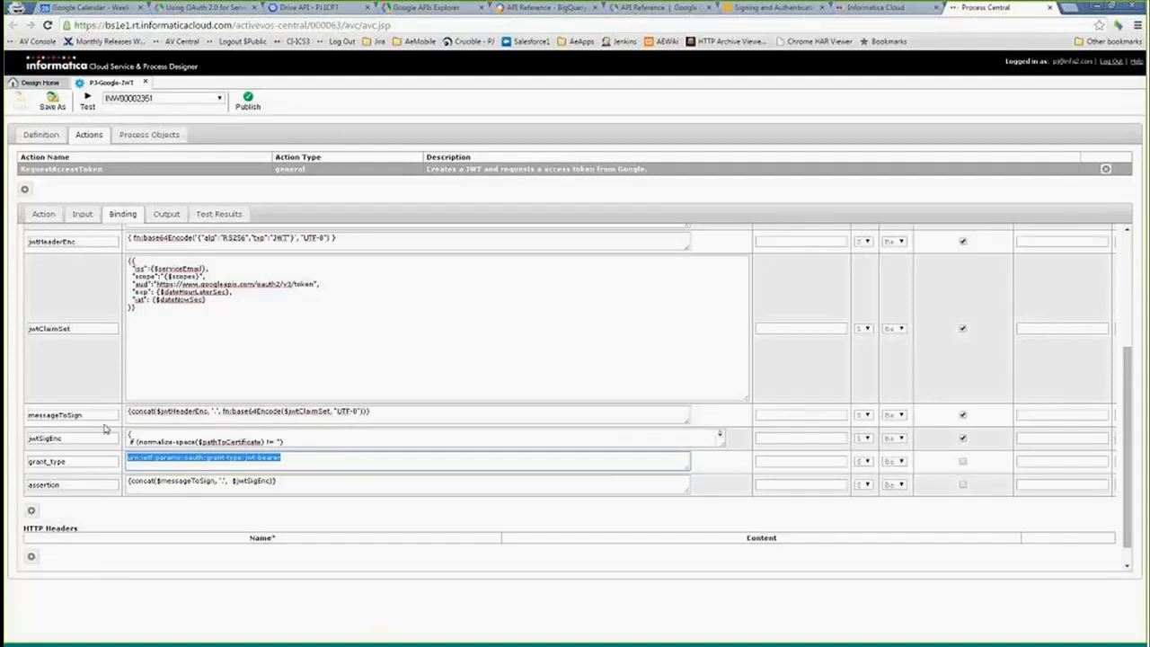
pyautogui.click(83, 487)
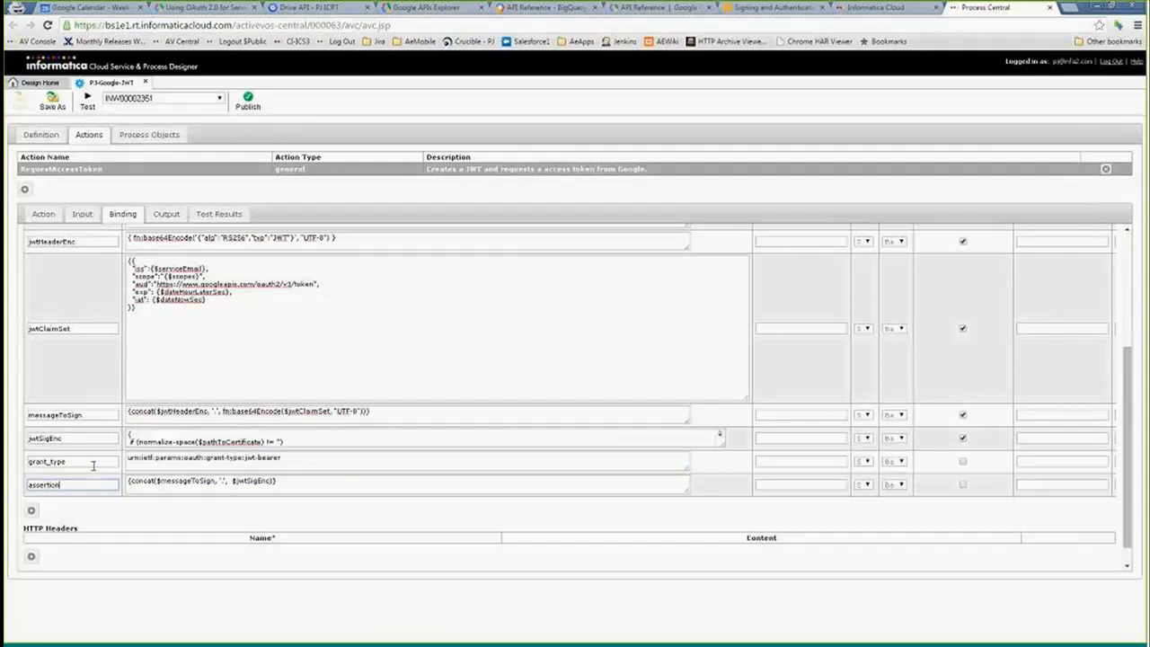
pyautogui.click(313, 462)
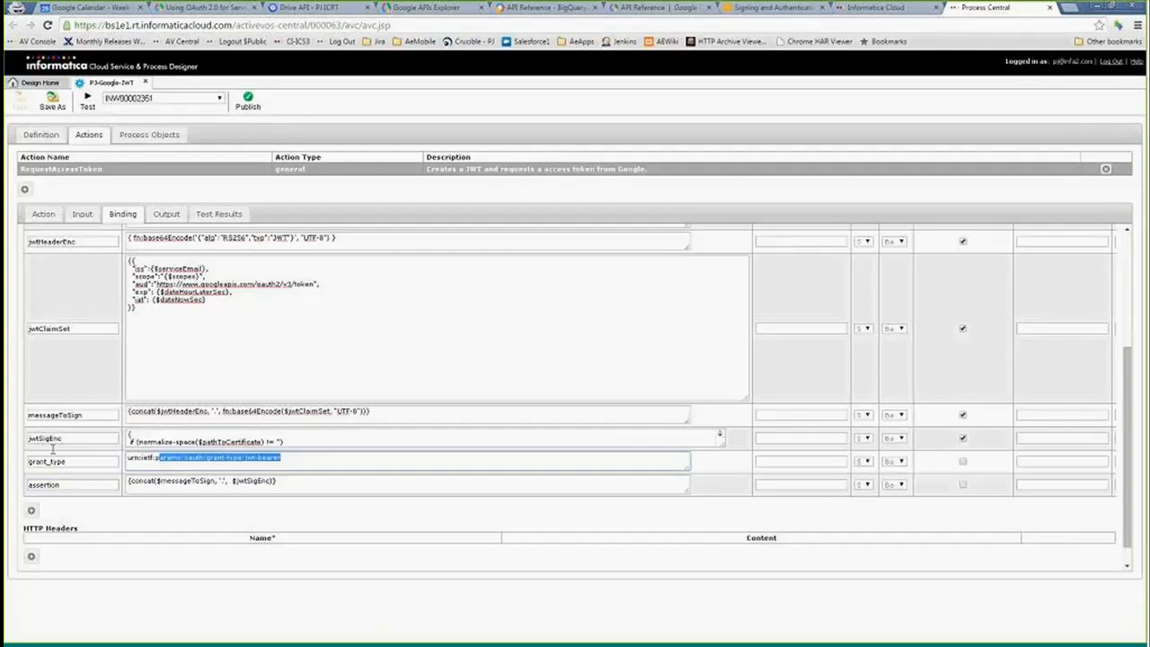
# - Examine the assertion expression's messageToSign and jwtSigEnc parts
pyautogui.moveTo(294, 485); pyautogui.dragTo(152, 492)
pyautogui.click(137, 486)
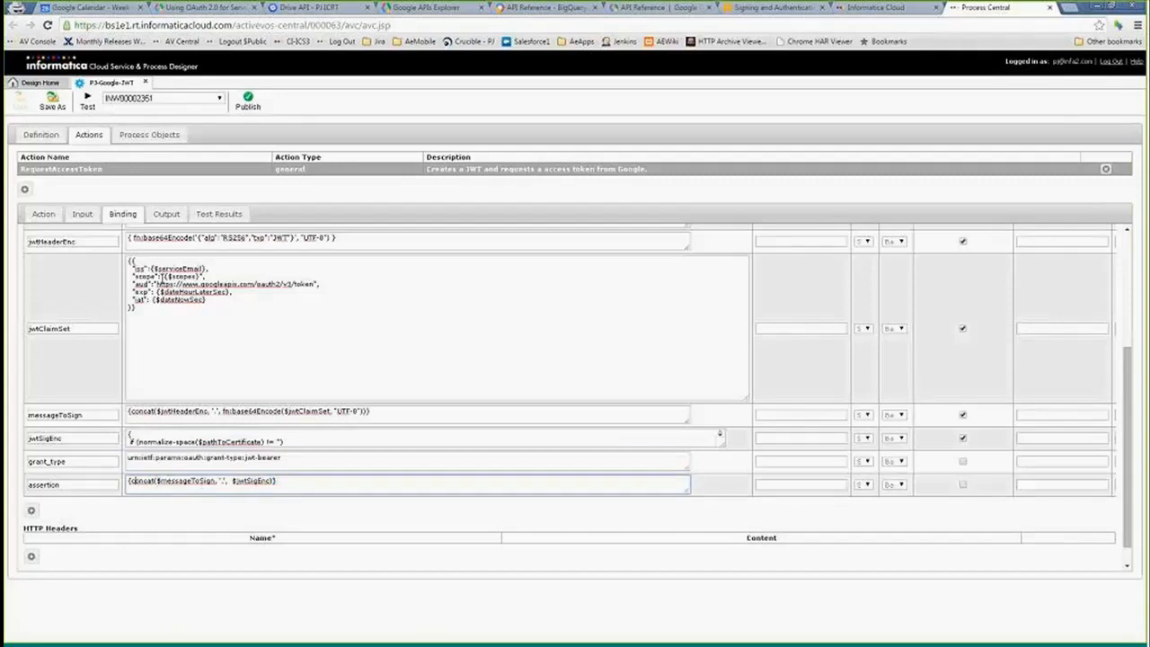
pyautogui.moveTo(231, 482); pyautogui.dragTo(270, 482)
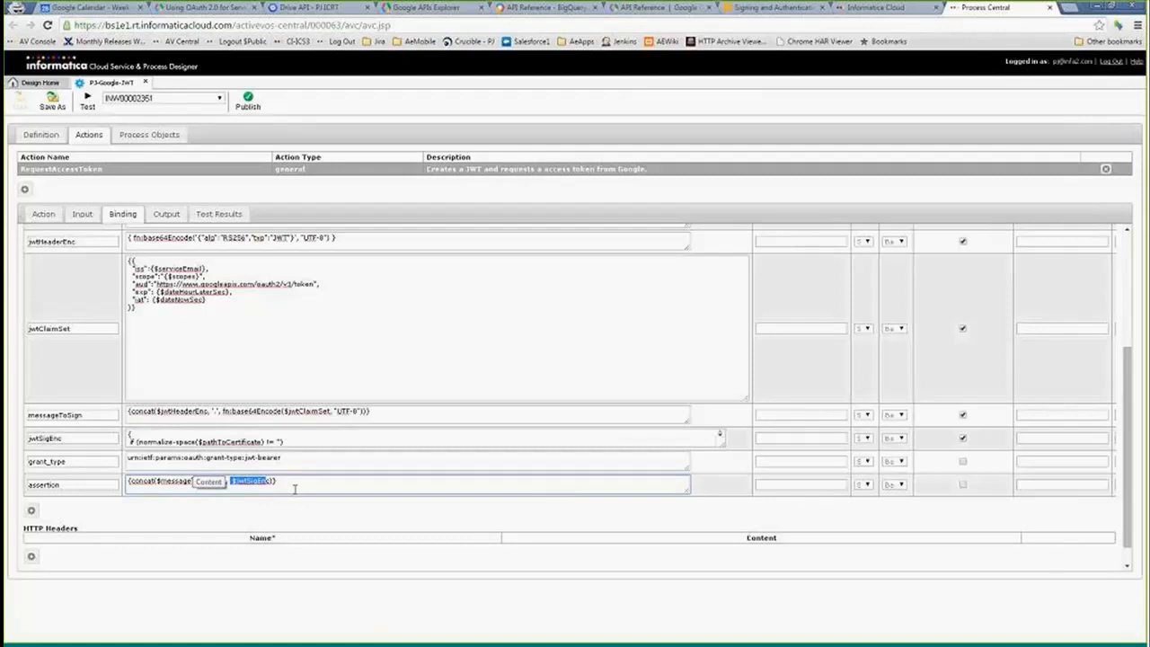
pyautogui.click(198, 482)
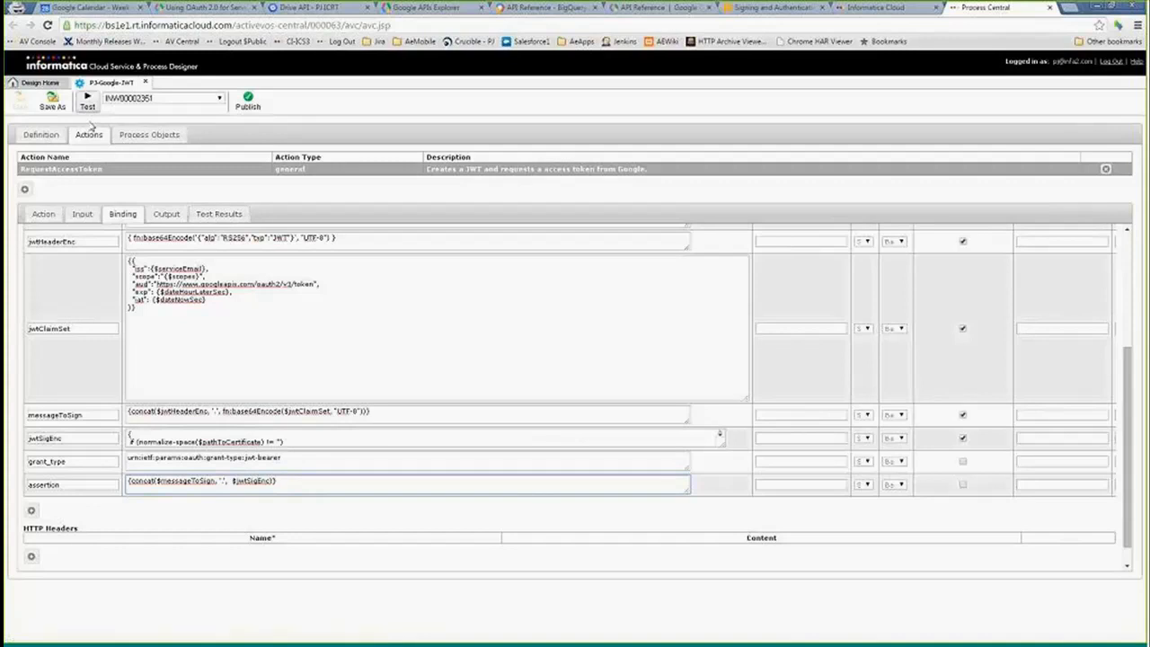
# - Choose the CAW180907 agent and run a test of the RequestAccessToken action
pyautogui.click(163, 99)
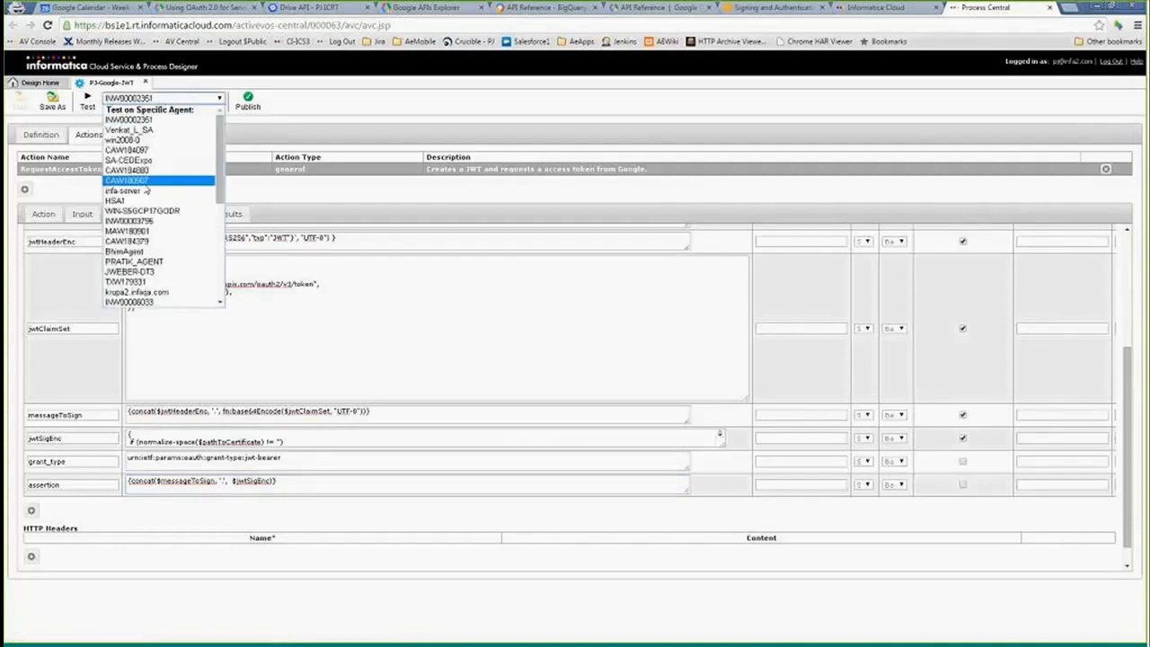
pyautogui.click(144, 181)
pyautogui.click(88, 104)
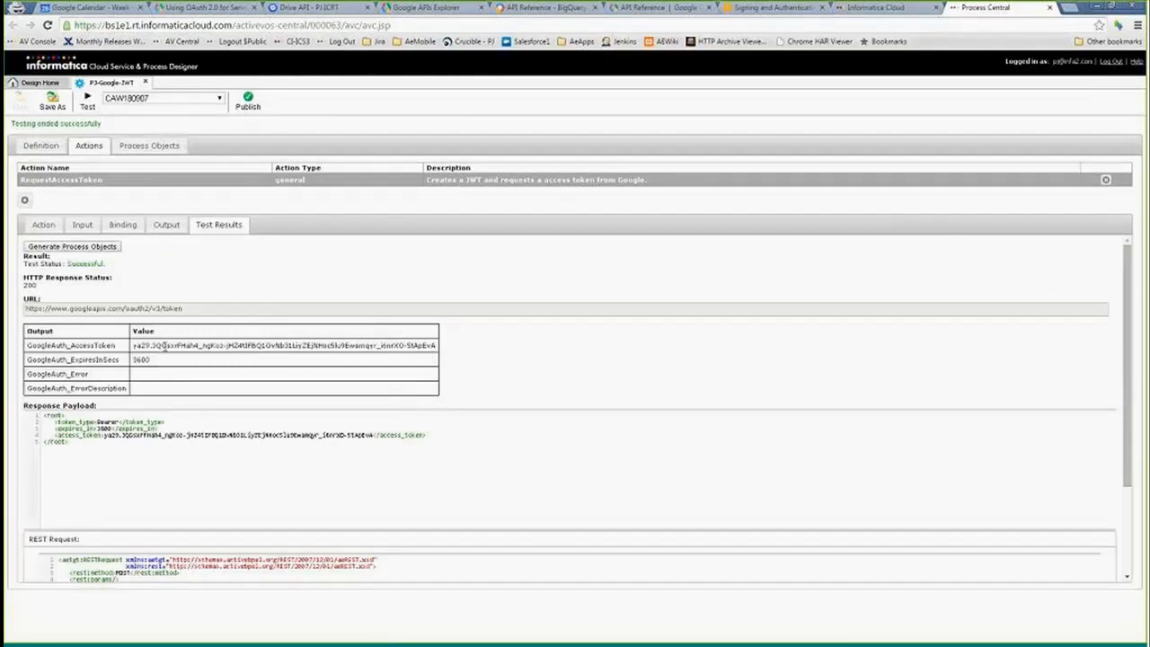
# - Examine the test results' access token output and the REST request payload
pyautogui.moveTo(133, 345); pyautogui.dragTo(437, 341)
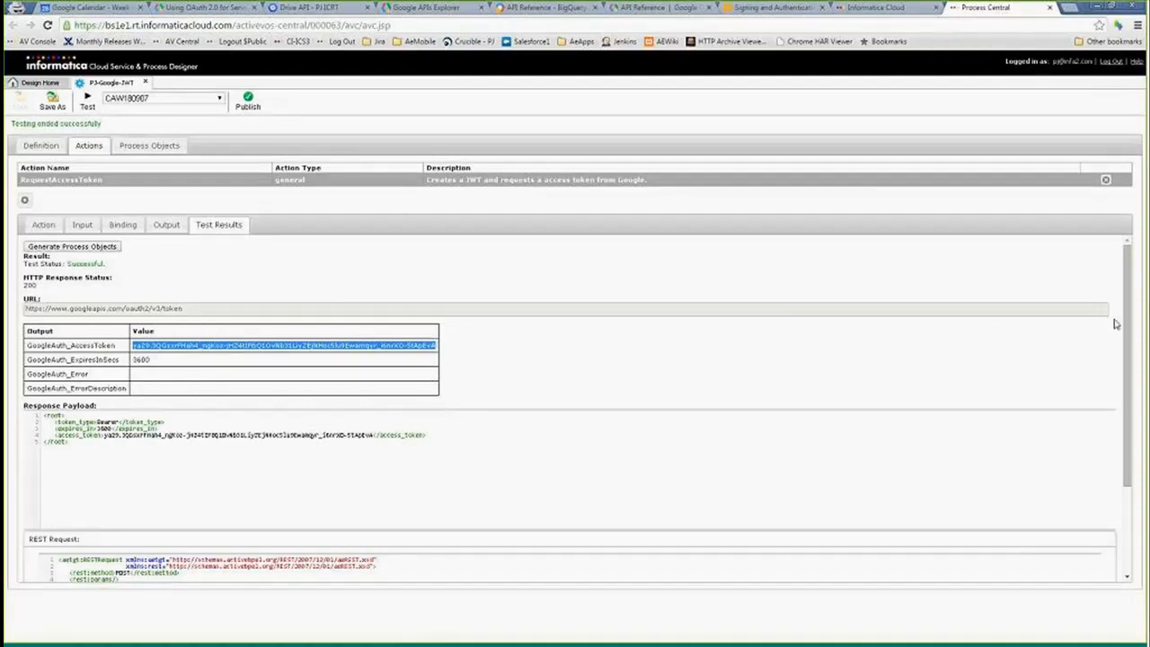
pyautogui.scroll(-2, 1117, 324)
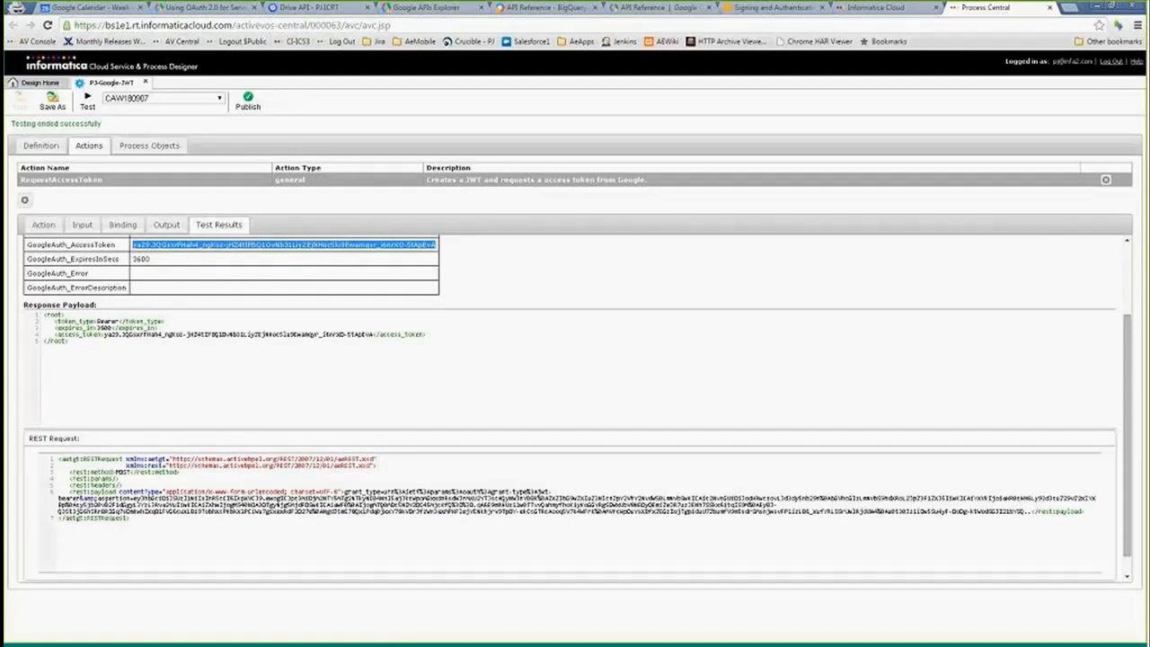
pyautogui.click(347, 490)
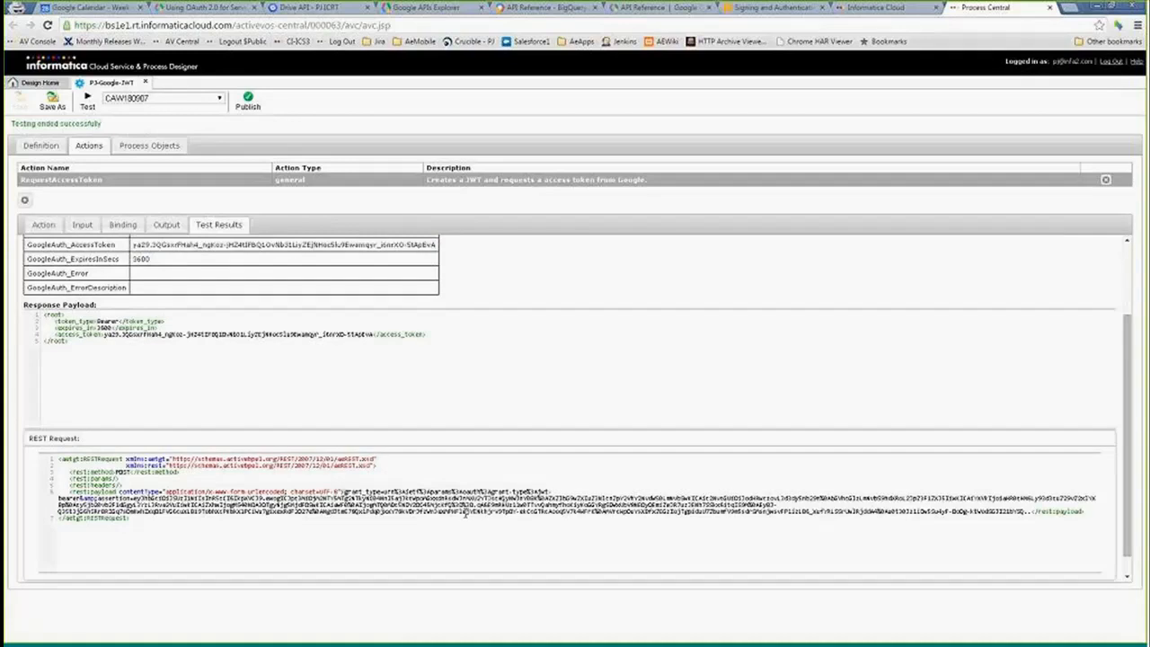
pyautogui.moveTo(135, 499); pyautogui.dragTo(1036, 509)
pyautogui.click(119, 555)
pyautogui.scroll(1, 188, 302)
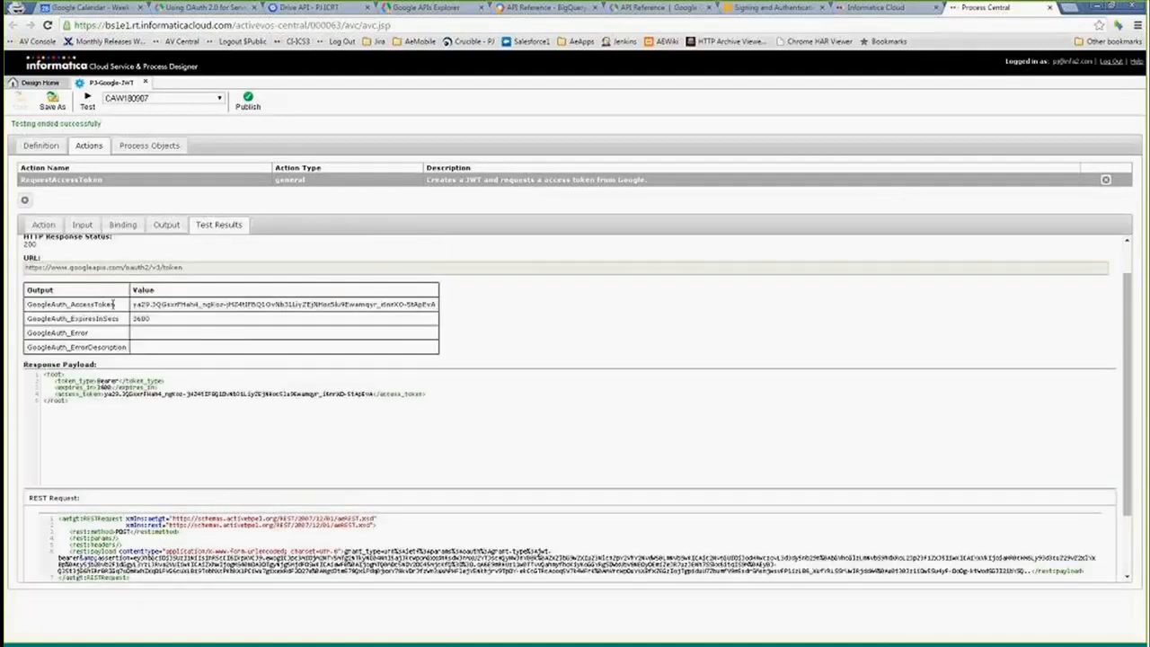
# - Open the PJ-Google-JWT-CAW180907 connection from the design list
pyautogui.click(45, 84)
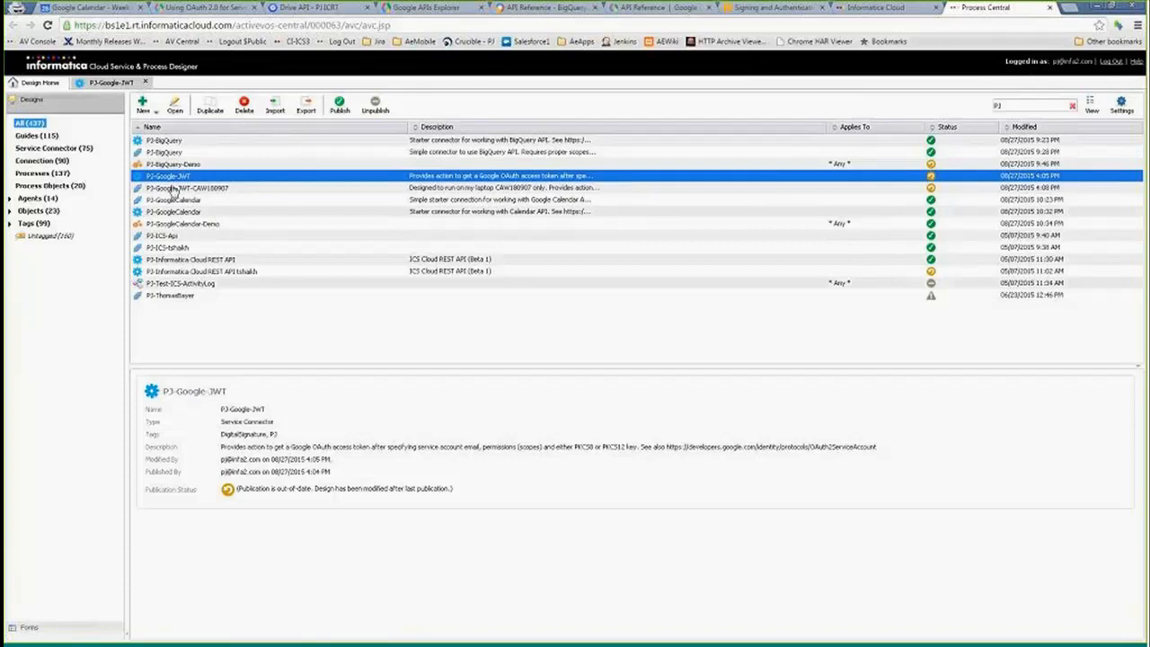
pyautogui.click(112, 82)
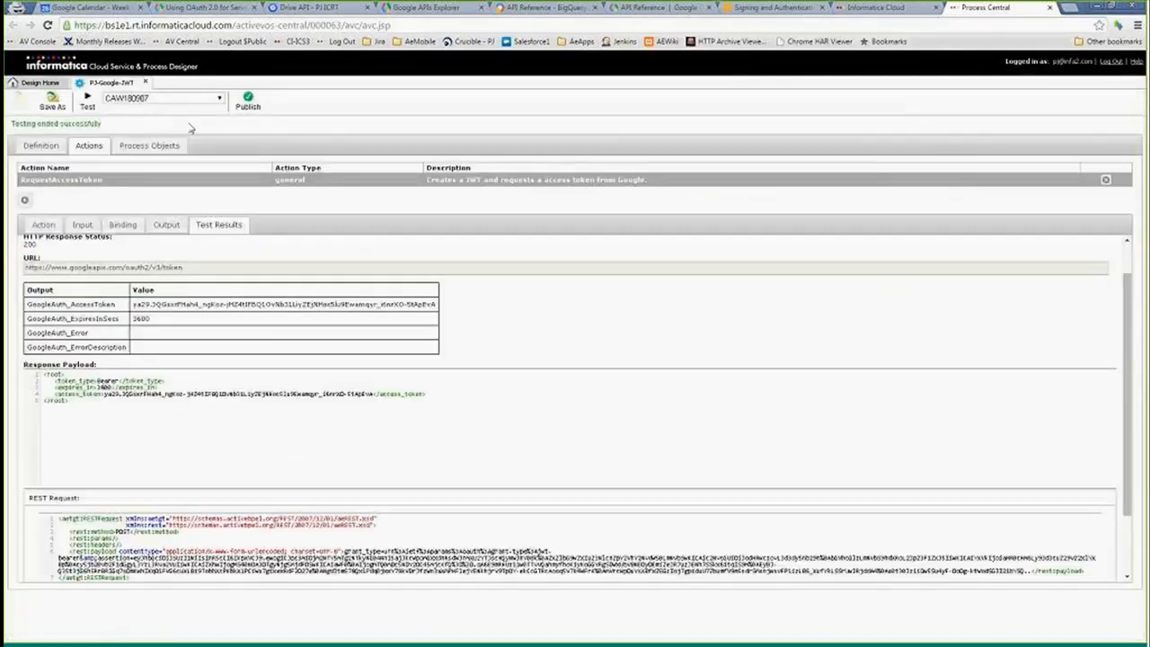
pyautogui.click(38, 82)
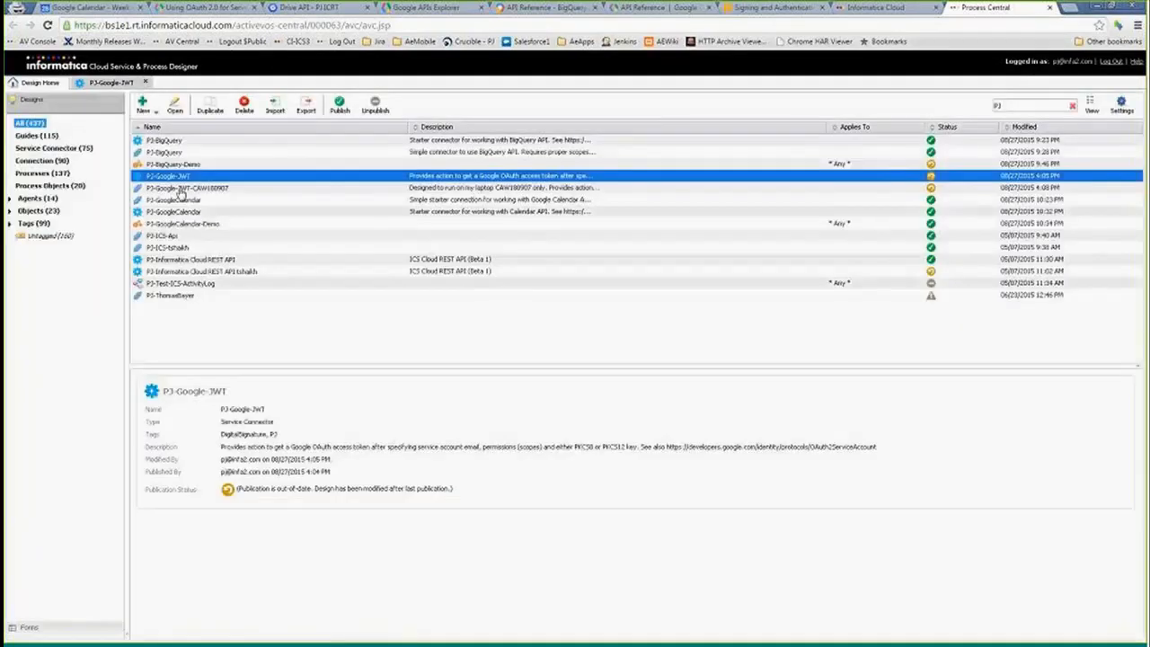
pyautogui.doubleClick(186, 188)
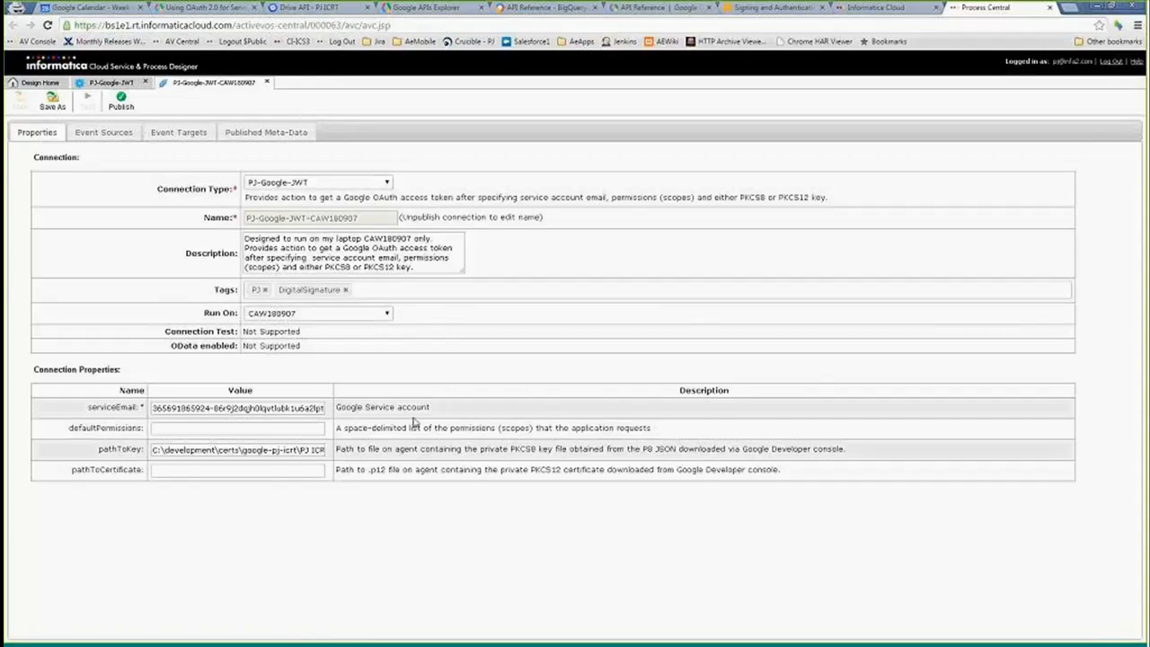
# - Examine the connection's serviceEmail, defaultPermissions and pathToKey properties
pyautogui.click(312, 406)
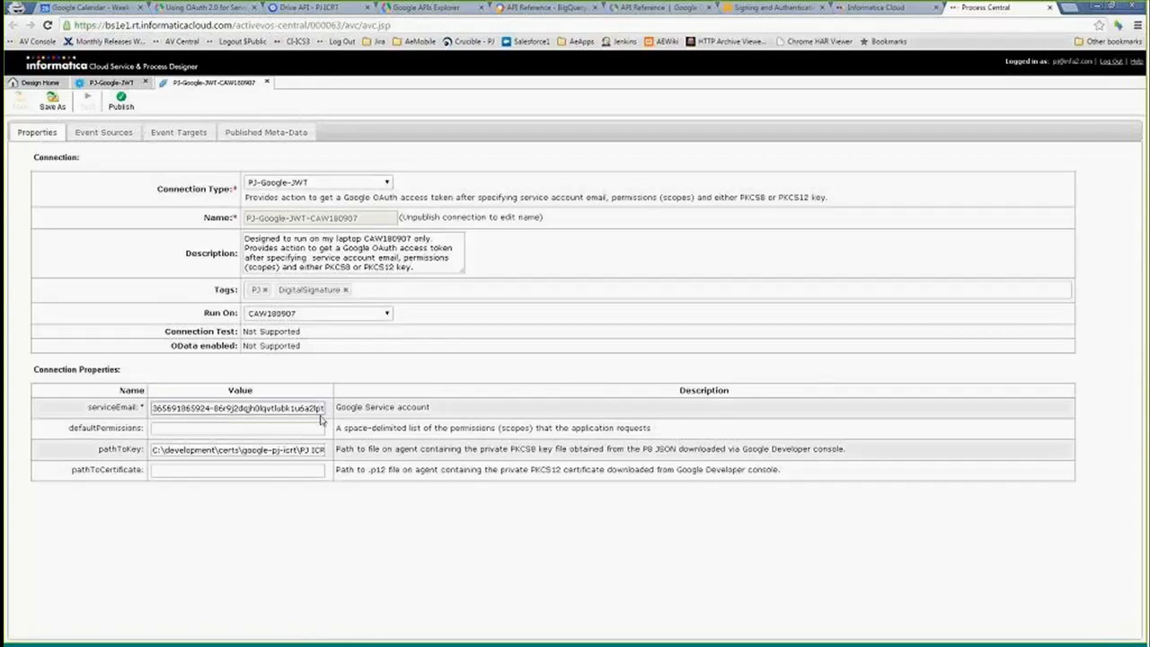
pyautogui.moveTo(155, 449); pyautogui.dragTo(327, 449)
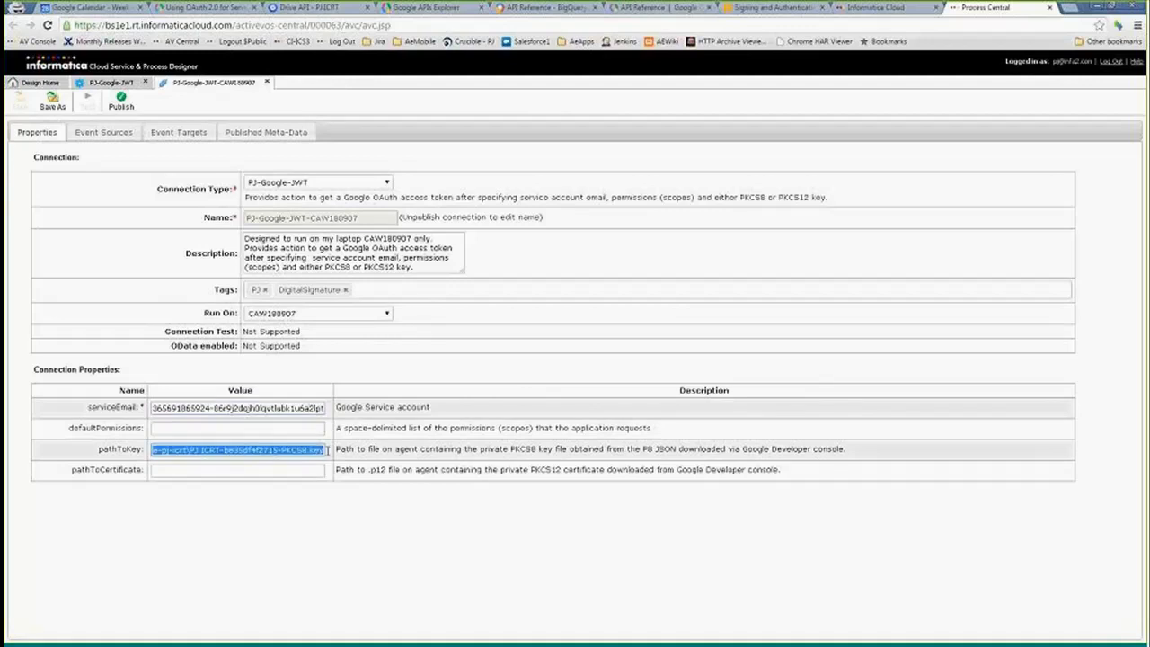
pyautogui.click(291, 449)
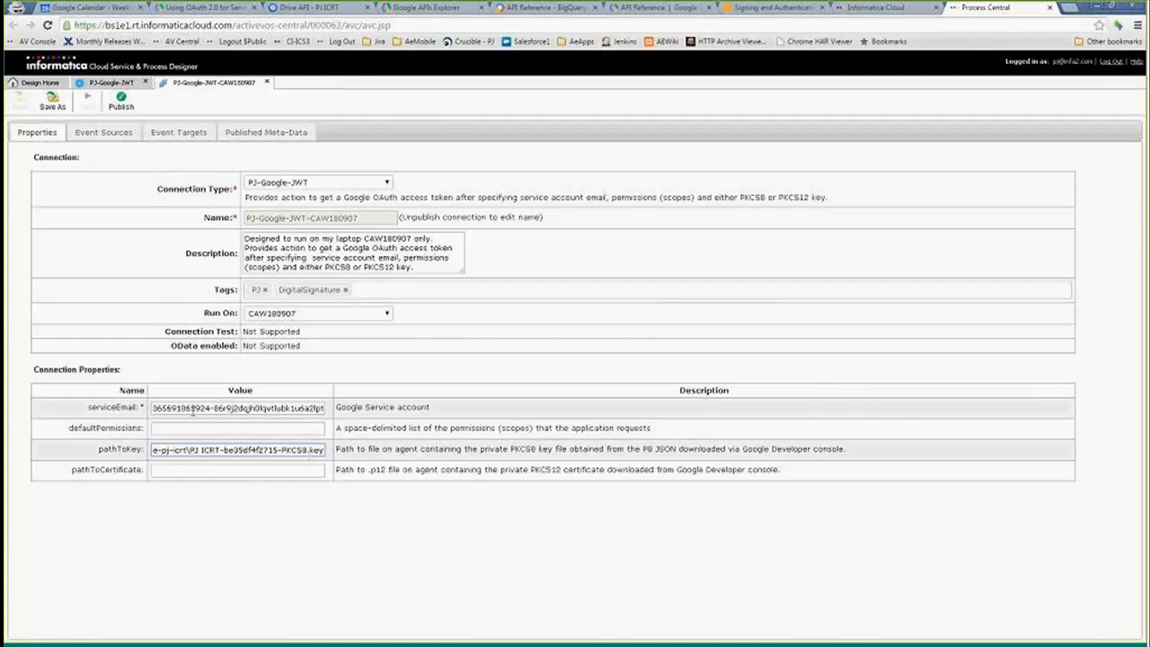
pyautogui.click(181, 430)
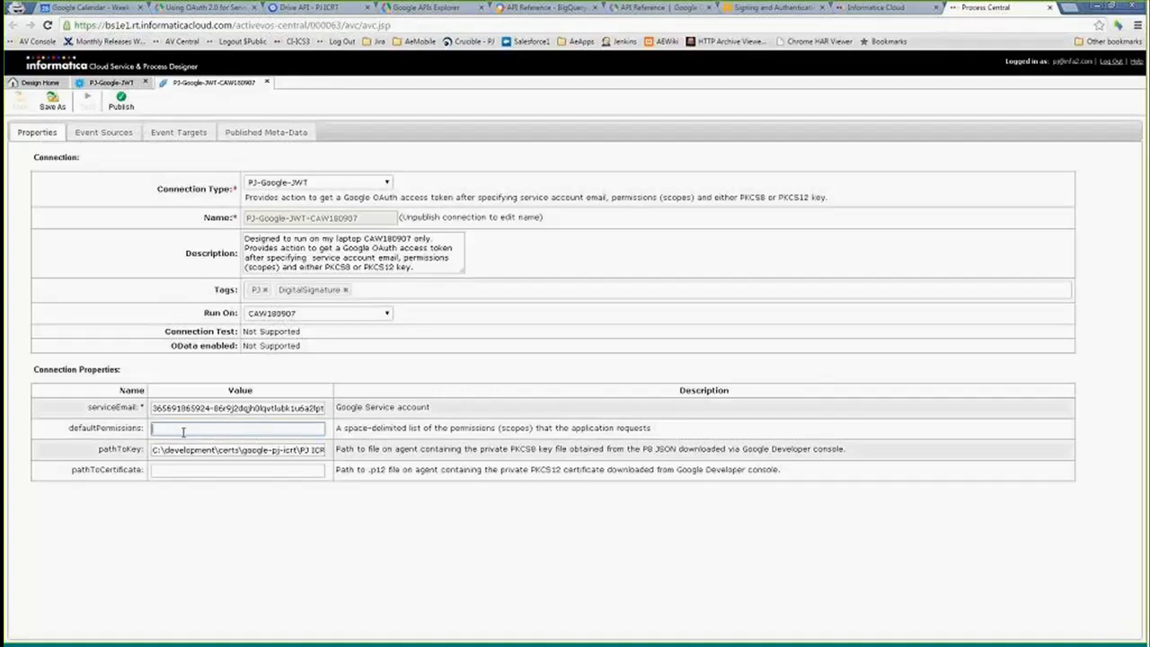
# - Open the PJ-BigQuery service connector from the design list
pyautogui.click(39, 82)
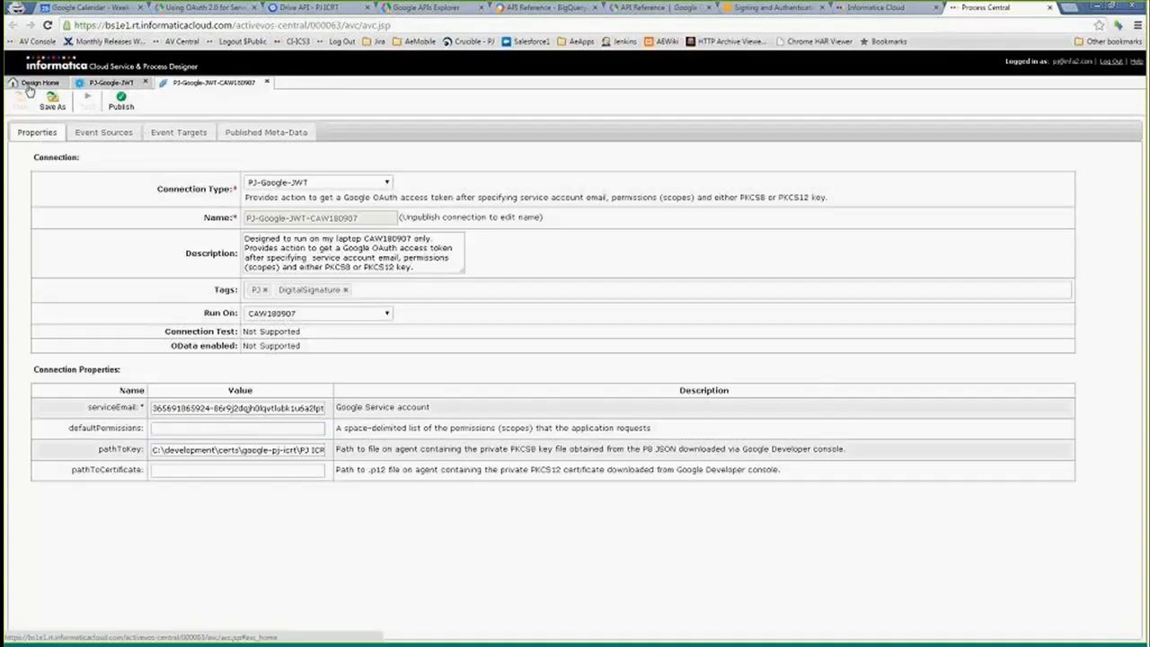
pyautogui.doubleClick(176, 144)
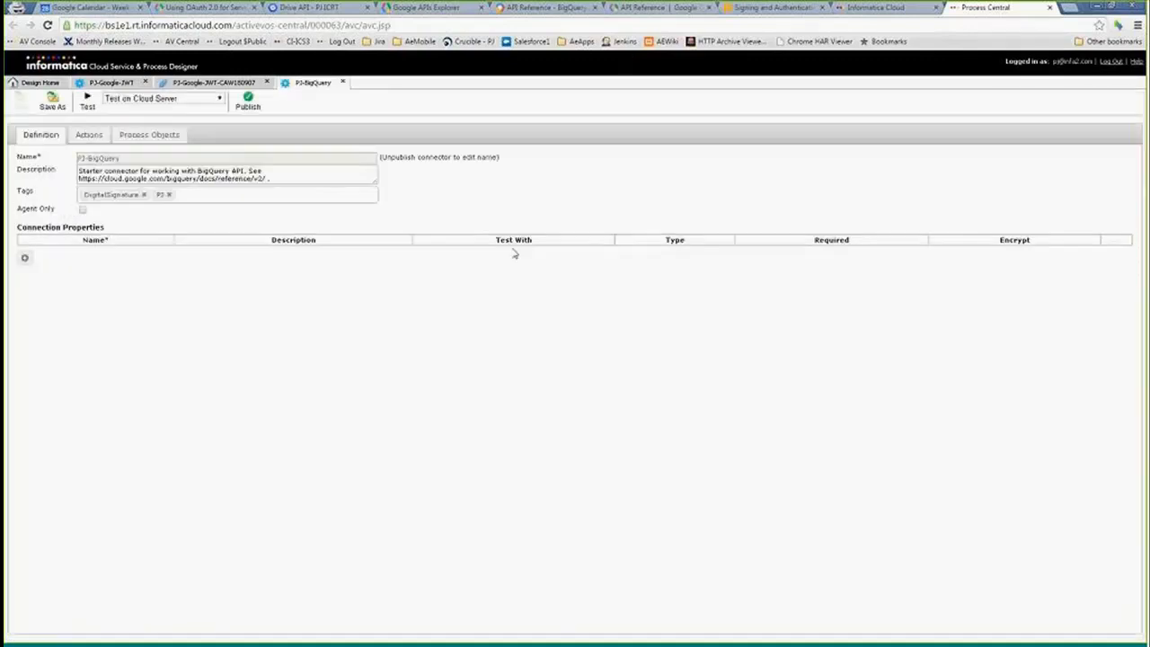
# - Browse the BigQuery API reference to the Projects: list method page, then return to the connector
pyautogui.click(543, 7)
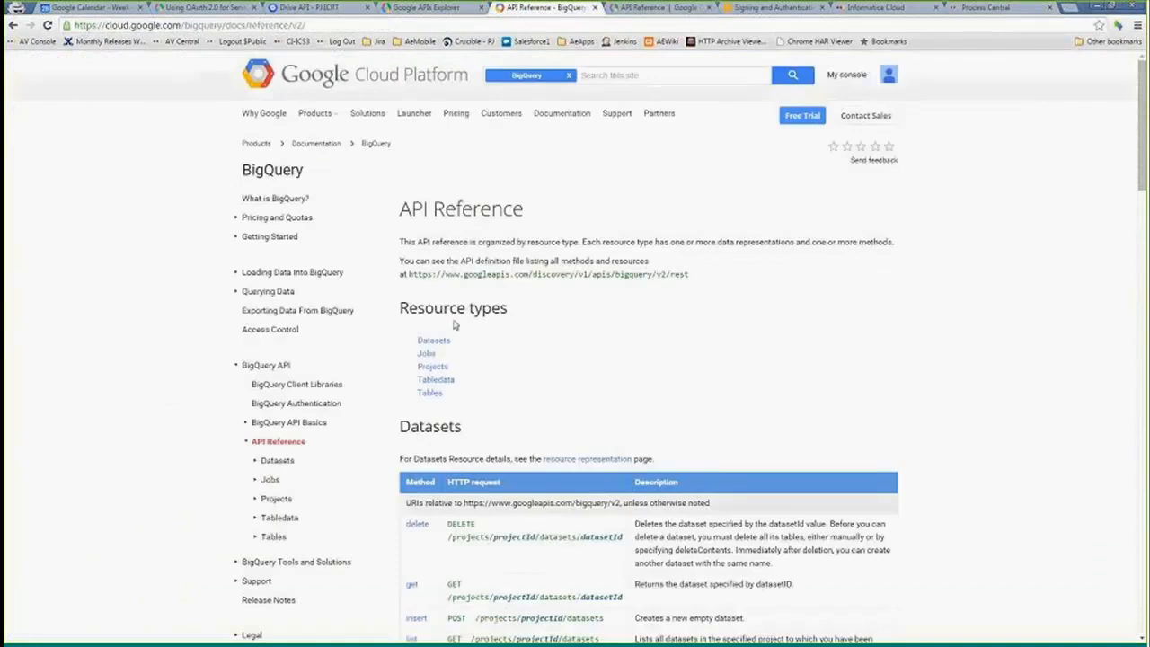
pyautogui.scroll(-1, 581, 341)
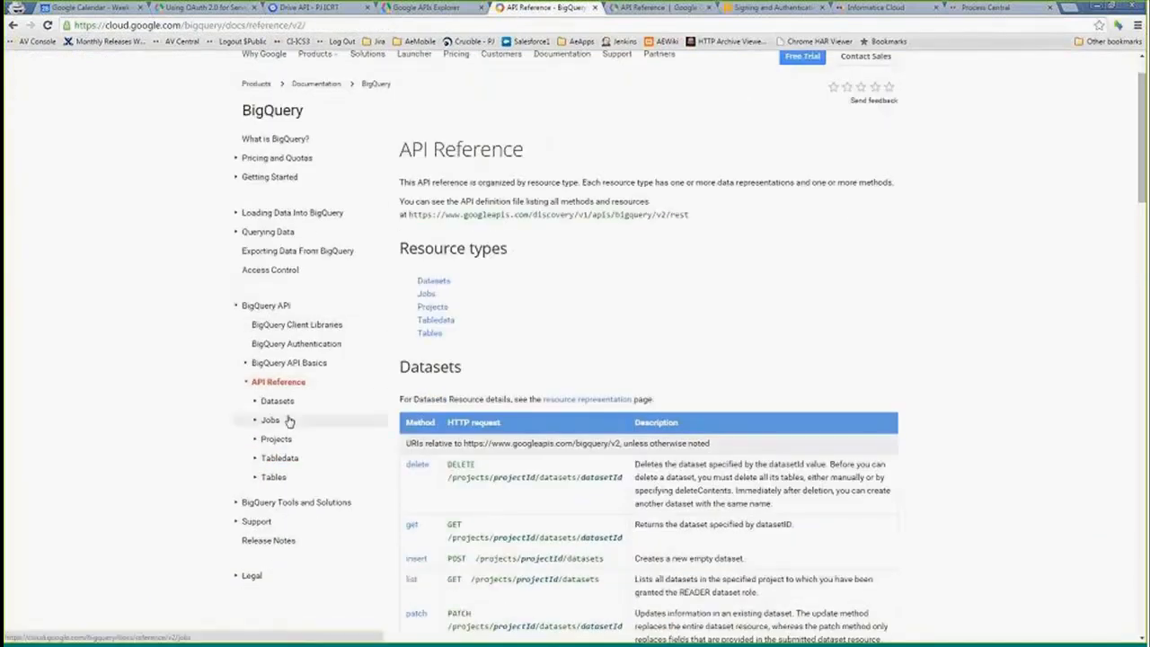
pyautogui.click(292, 463)
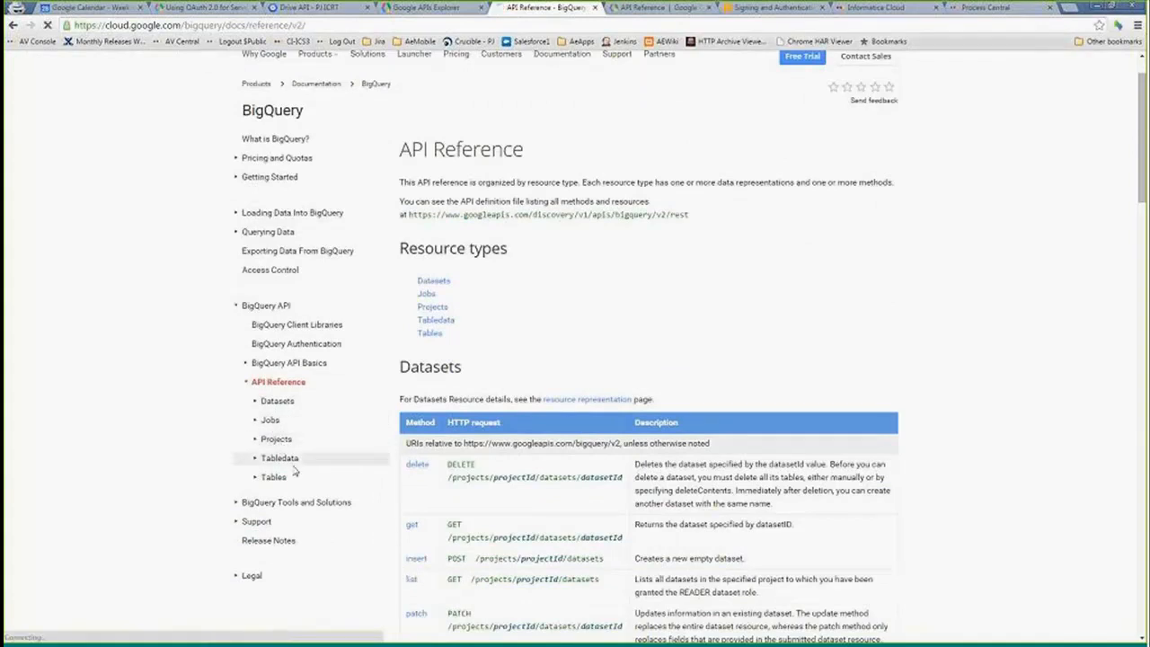
pyautogui.click(274, 439)
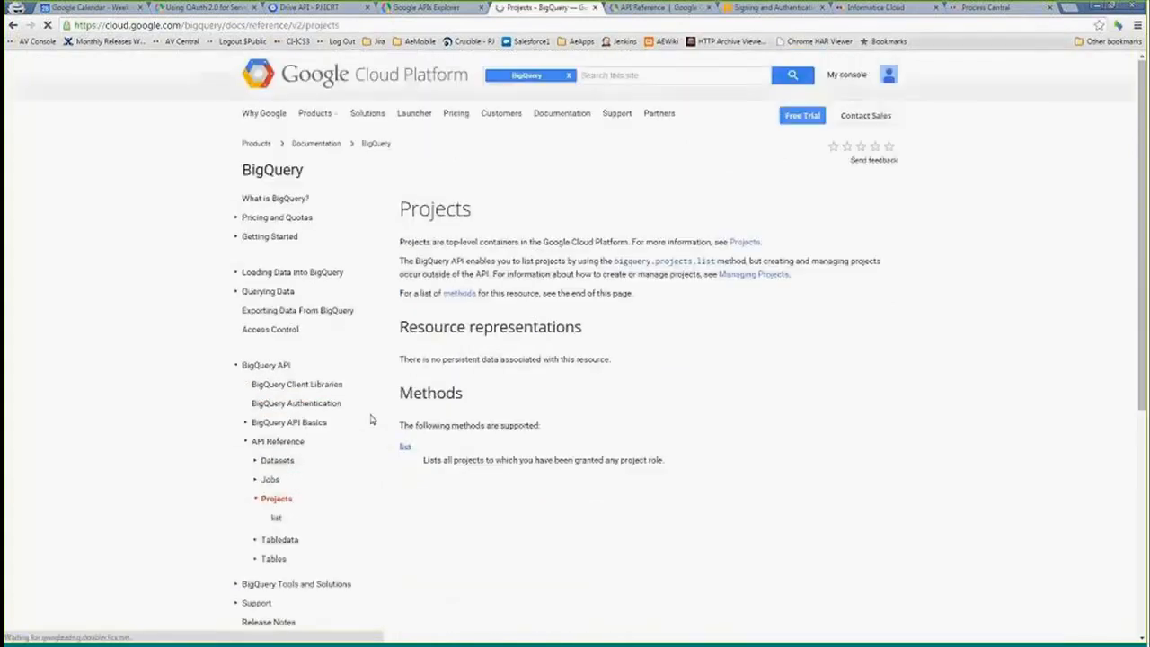
pyautogui.click(275, 518)
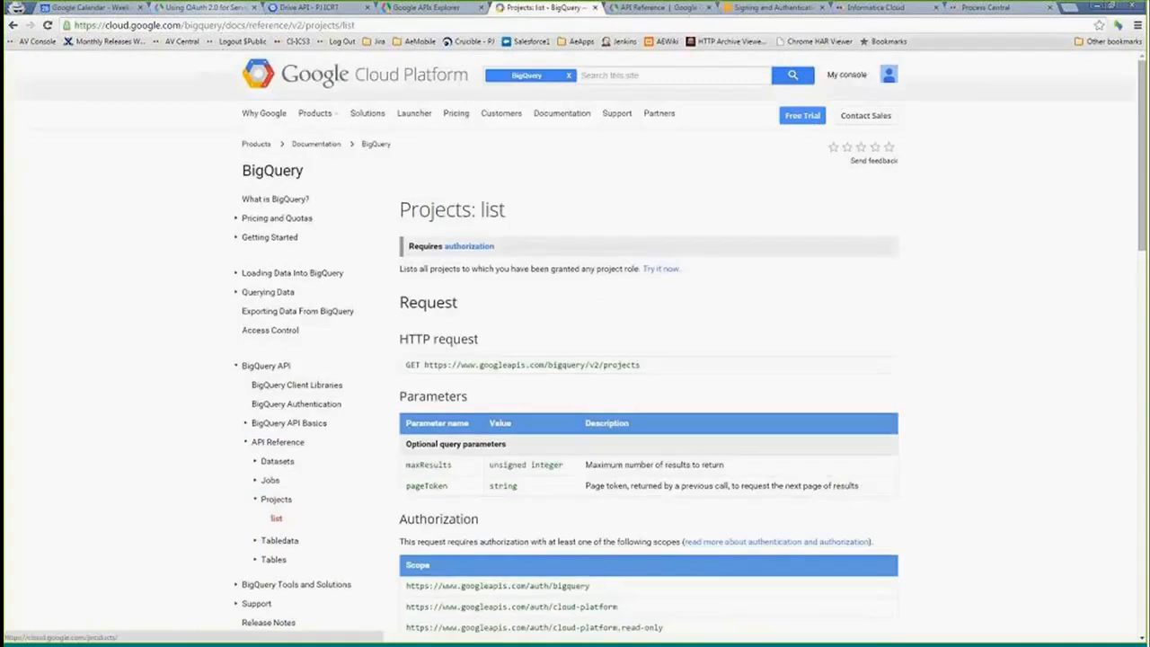
pyautogui.scroll(-2, 243, 192)
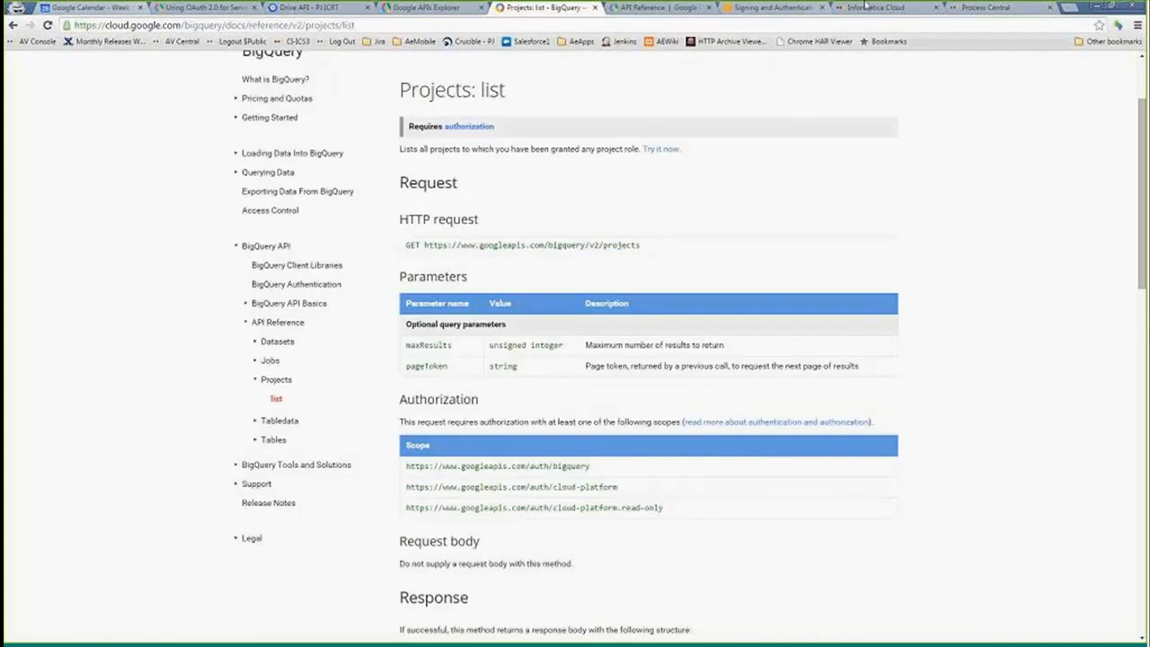
pyautogui.click(985, 7)
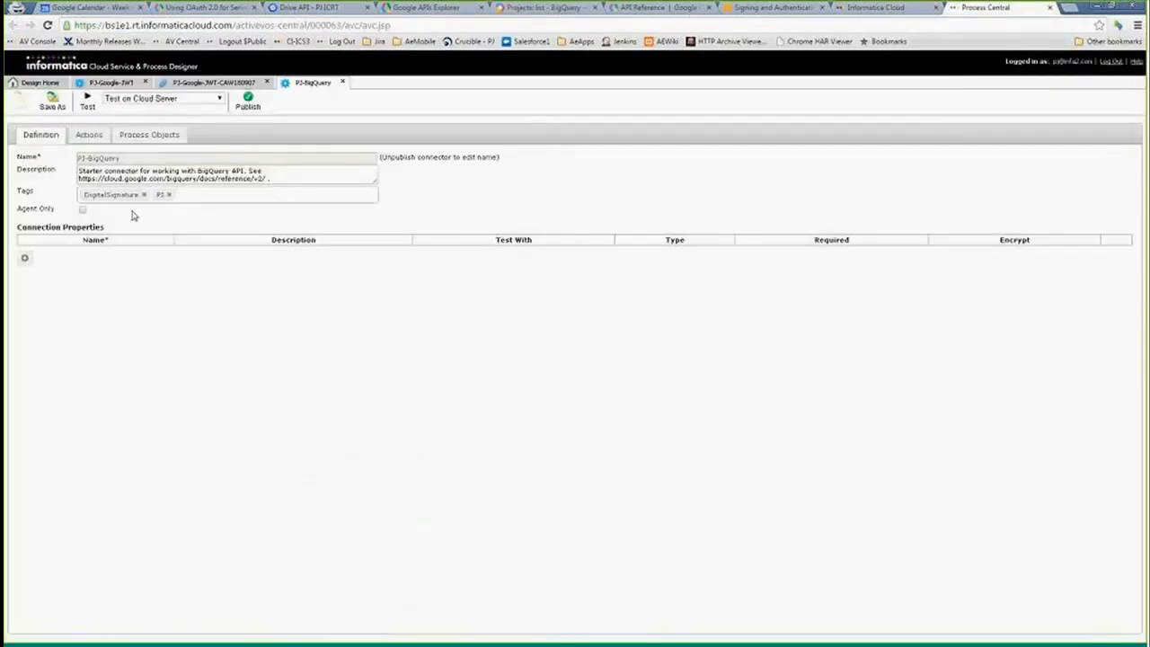
# - Examine the connector's ListProjects and ListJobs actions and the ListProjects input
pyautogui.click(89, 135)
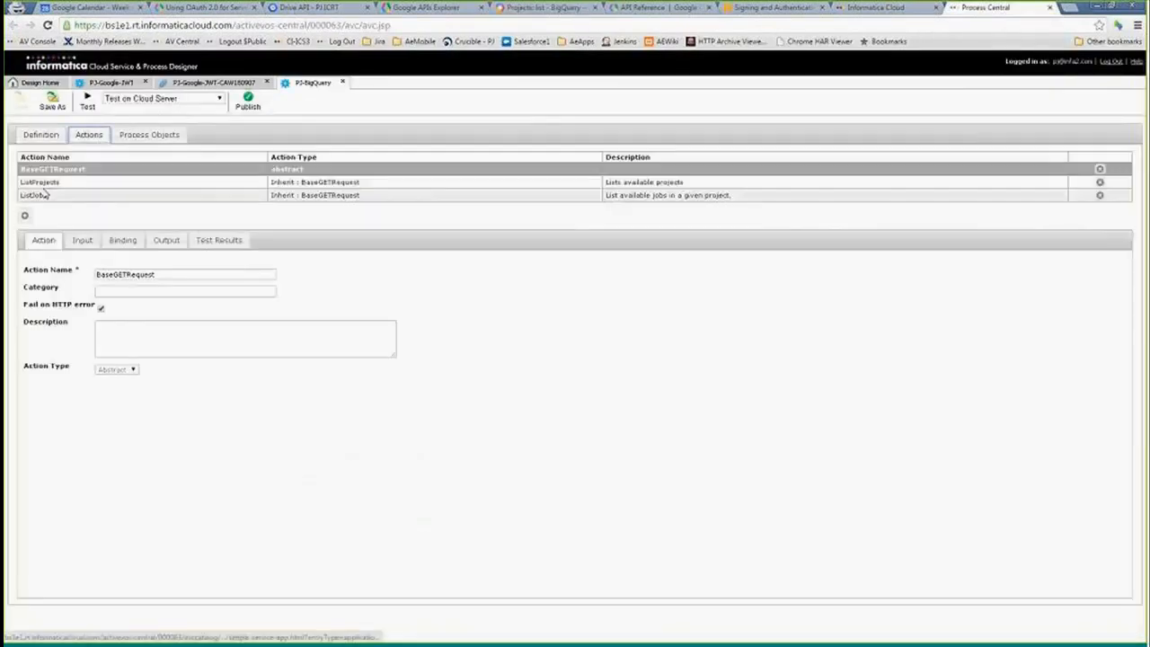
pyautogui.click(42, 182)
pyautogui.click(44, 194)
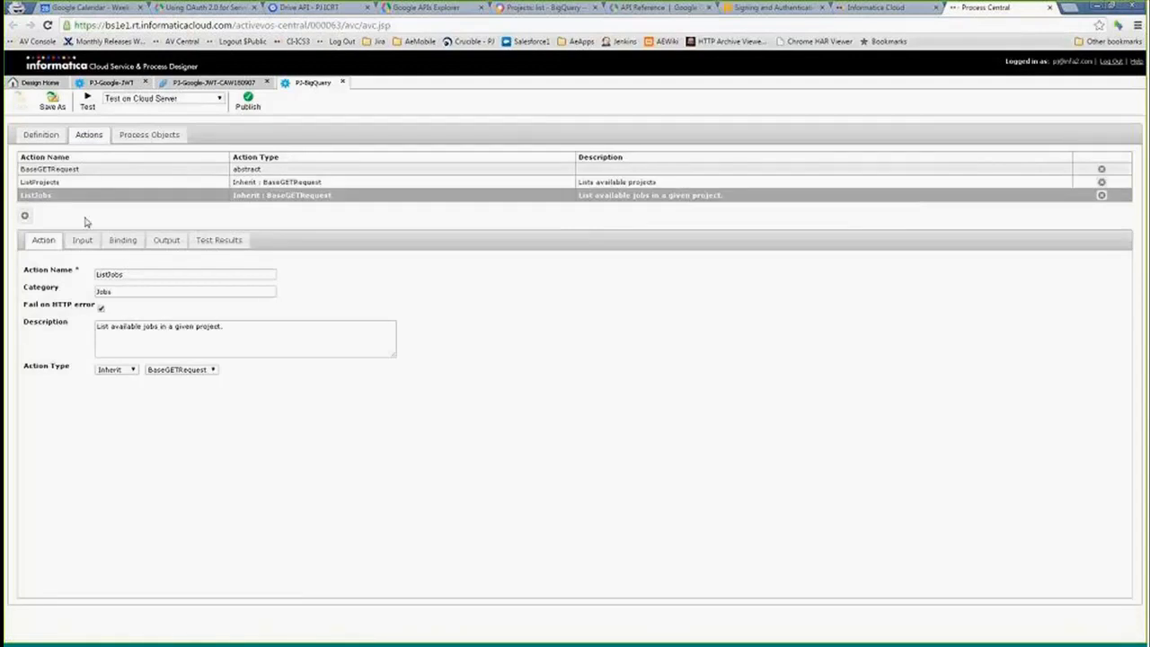
pyautogui.click(56, 181)
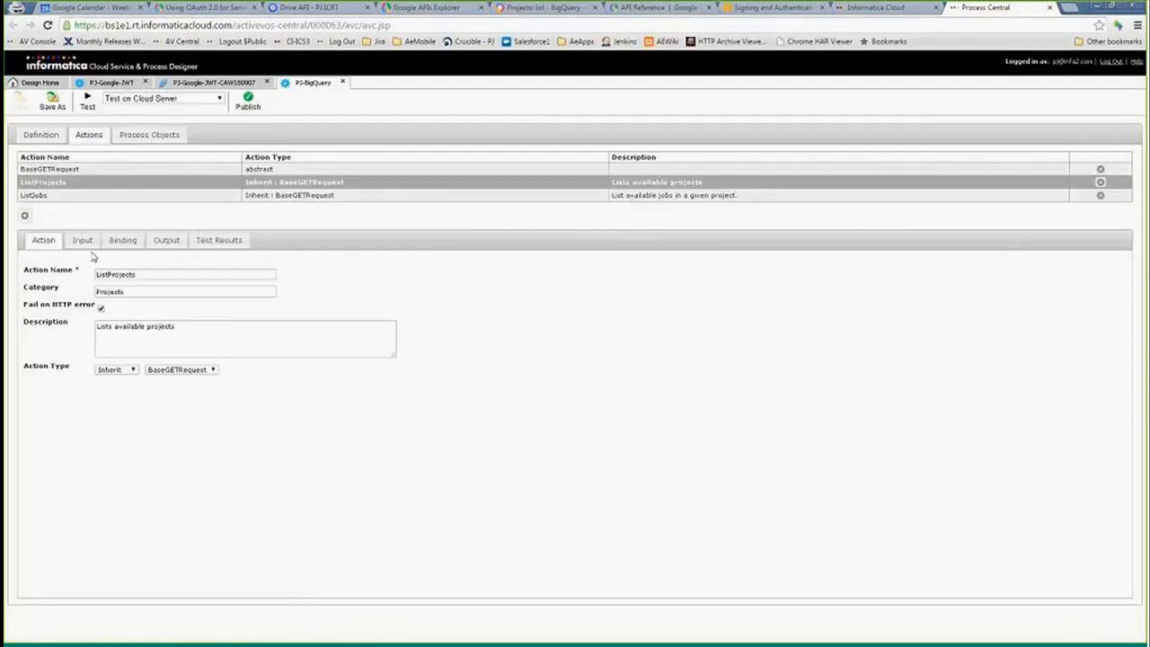
pyautogui.click(82, 241)
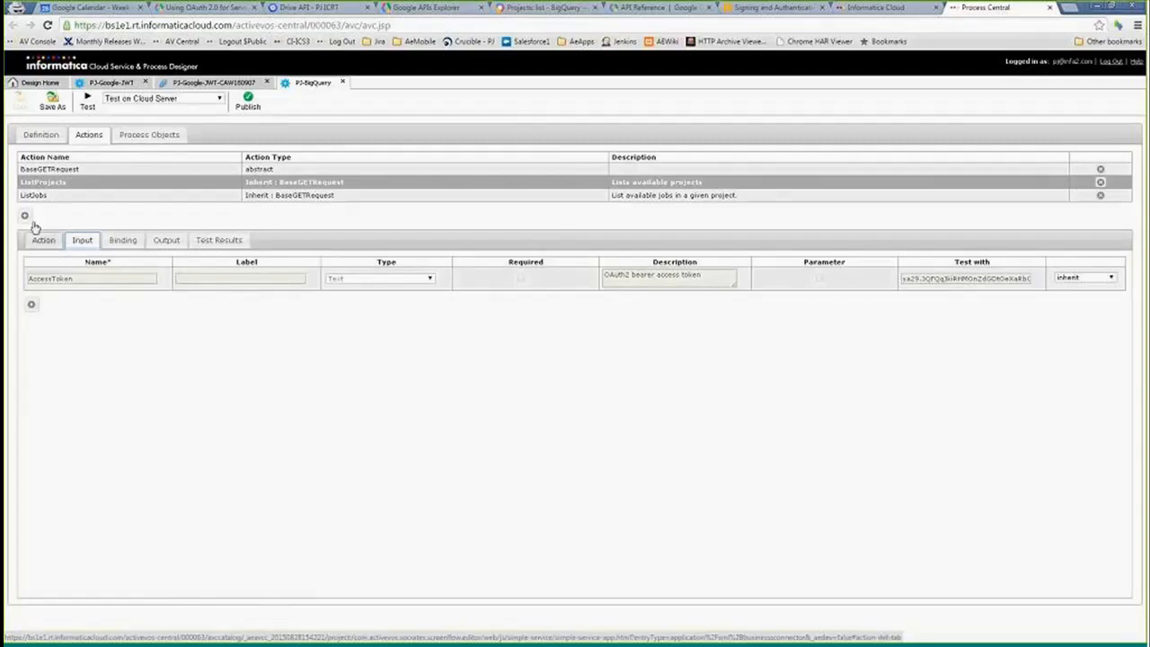
# - Examine the BaseGETRequest action's AccessToken input, its binding URL and the Authorization header
pyautogui.click(43, 169)
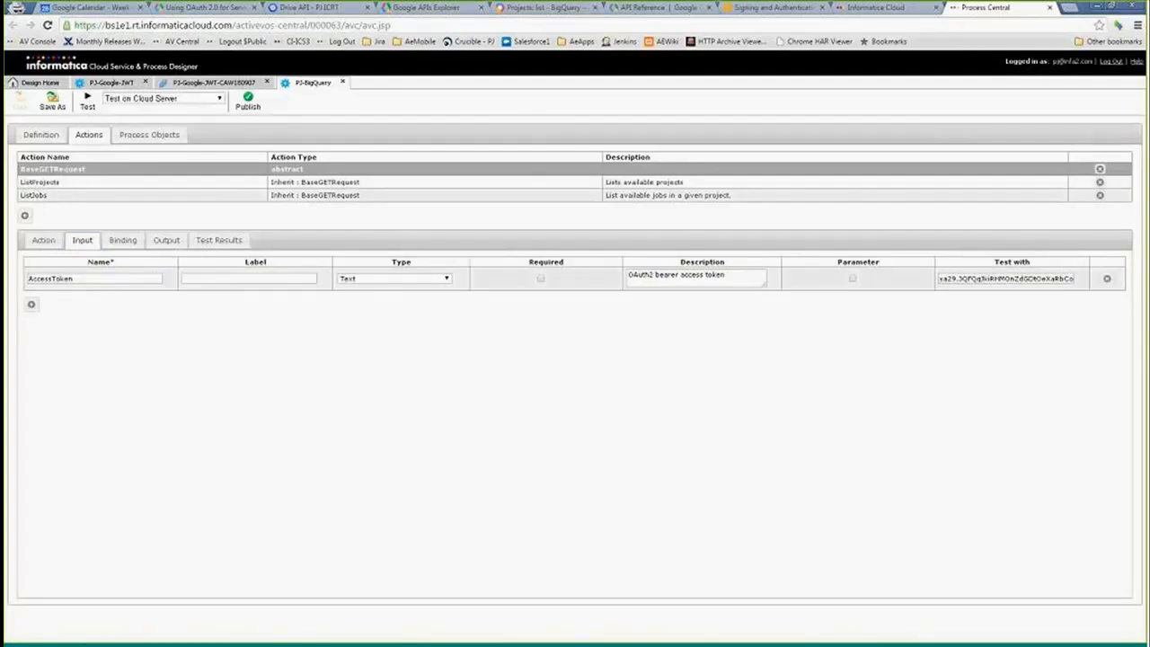
pyautogui.doubleClick(94, 280)
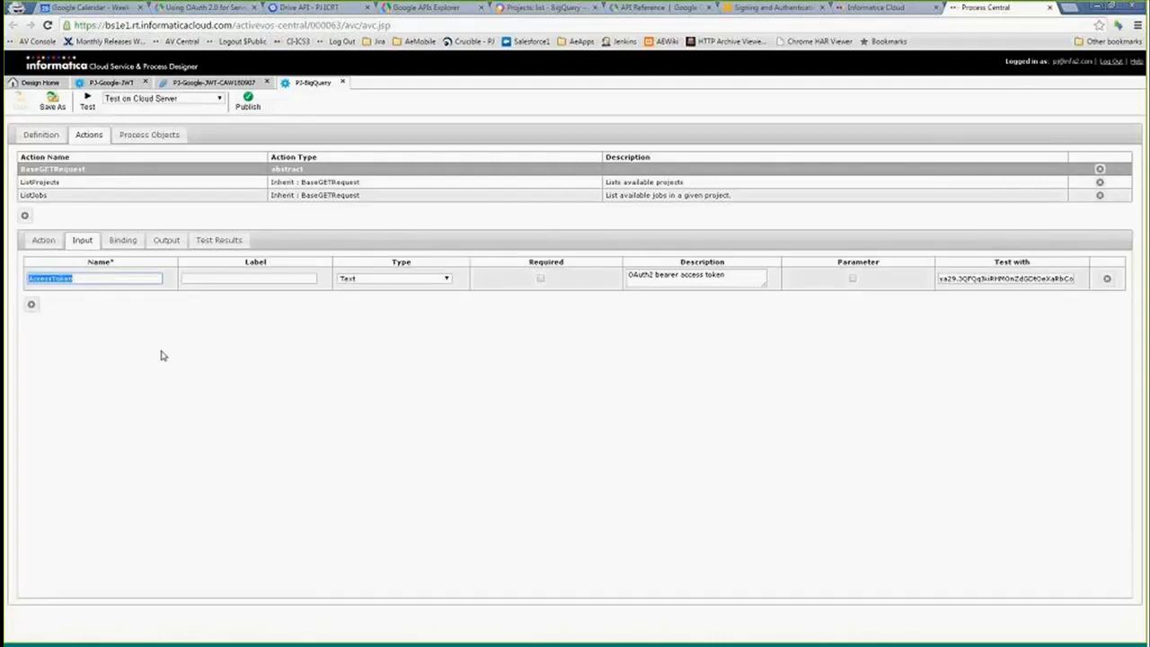
pyautogui.click(122, 242)
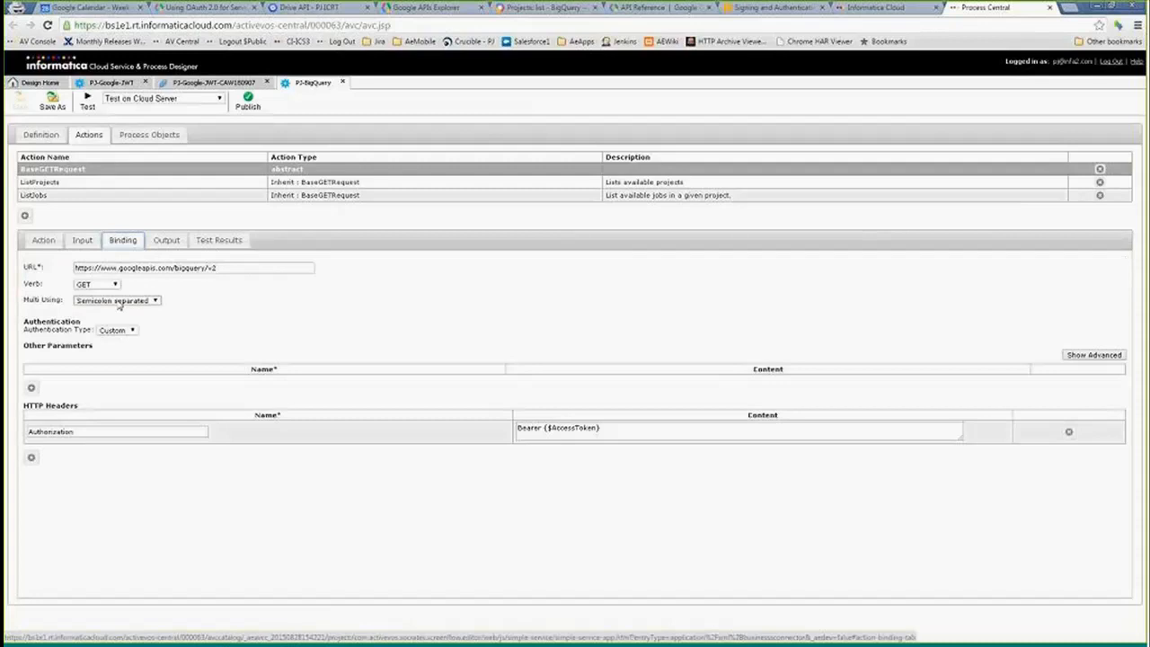
pyautogui.tripleClick(228, 267)
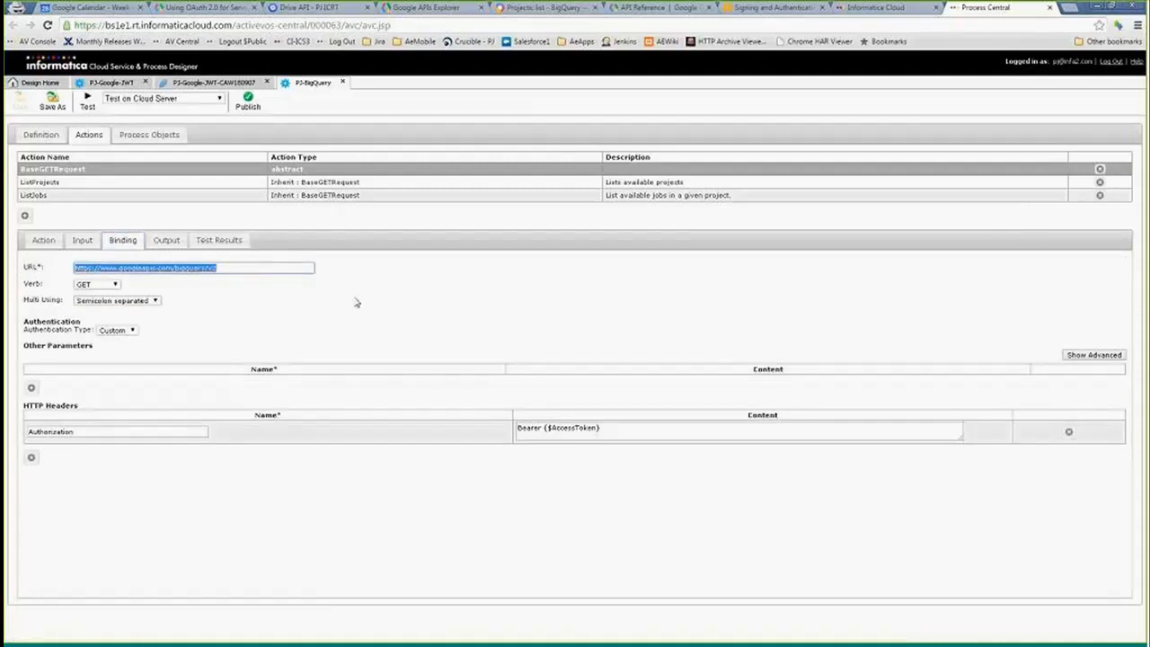
pyautogui.click(110, 430)
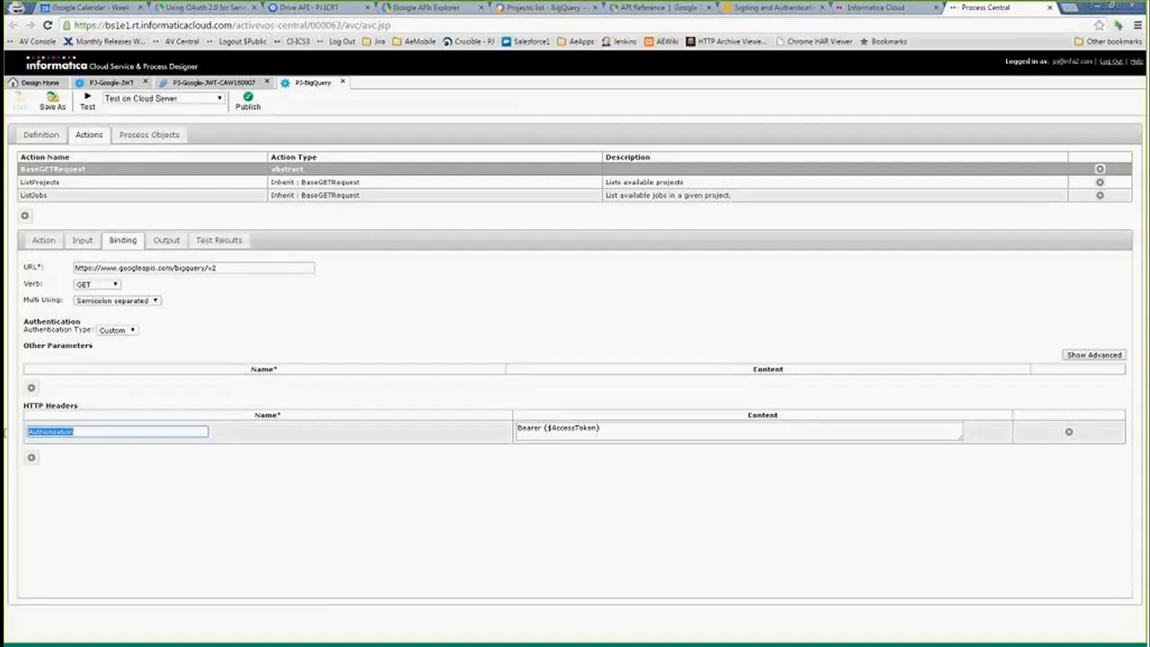
# - Examine the Authorization header's name and content, then the ListProjects action's inherited binding
pyautogui.moveTo(542, 429); pyautogui.dragTo(603, 431)
pyautogui.tripleClick(562, 429)
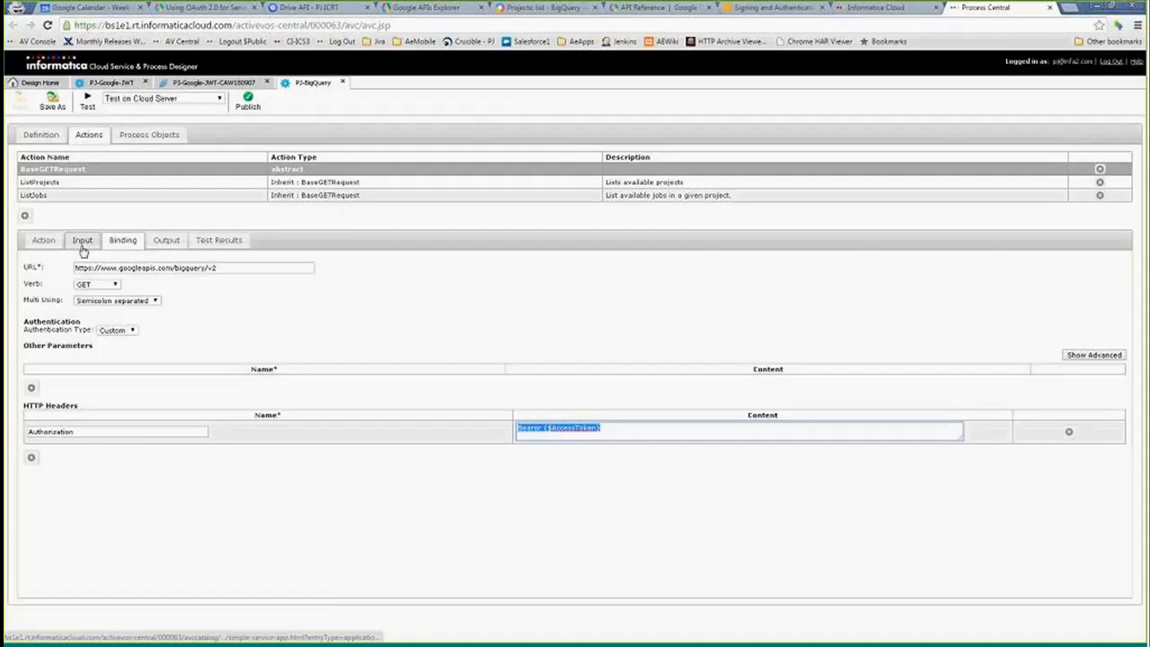
pyautogui.click(59, 185)
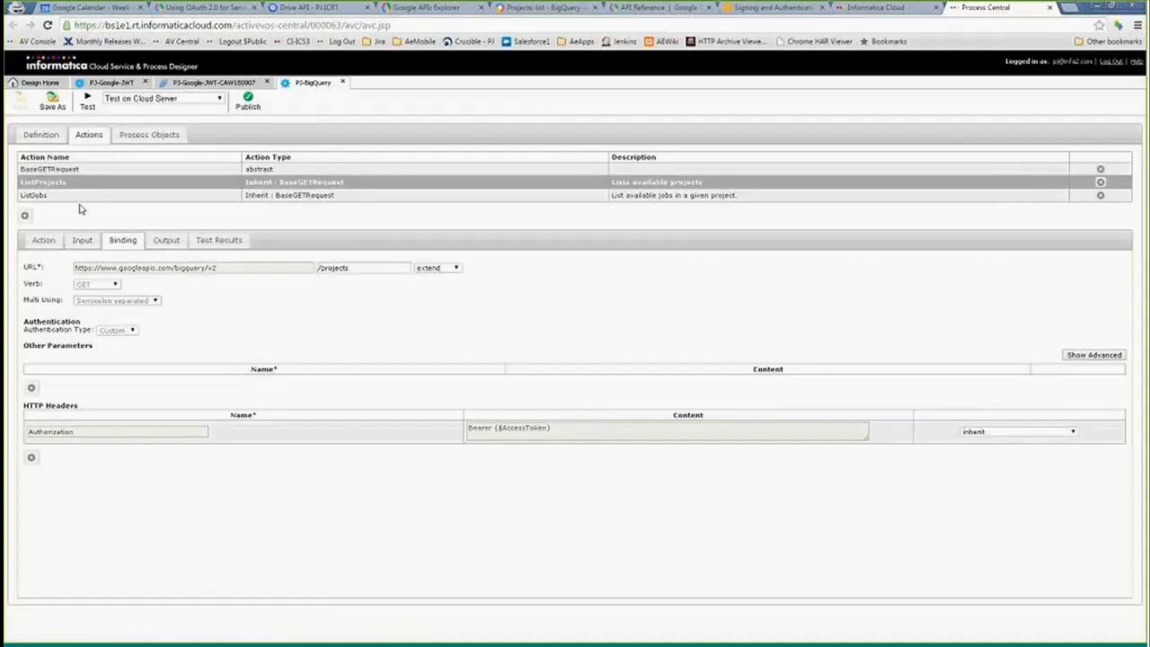
# - Copy the access token from the PJ-Google-JWT test results and paste it as the BaseGETRequest AccessToken test value
pyautogui.click(112, 82)
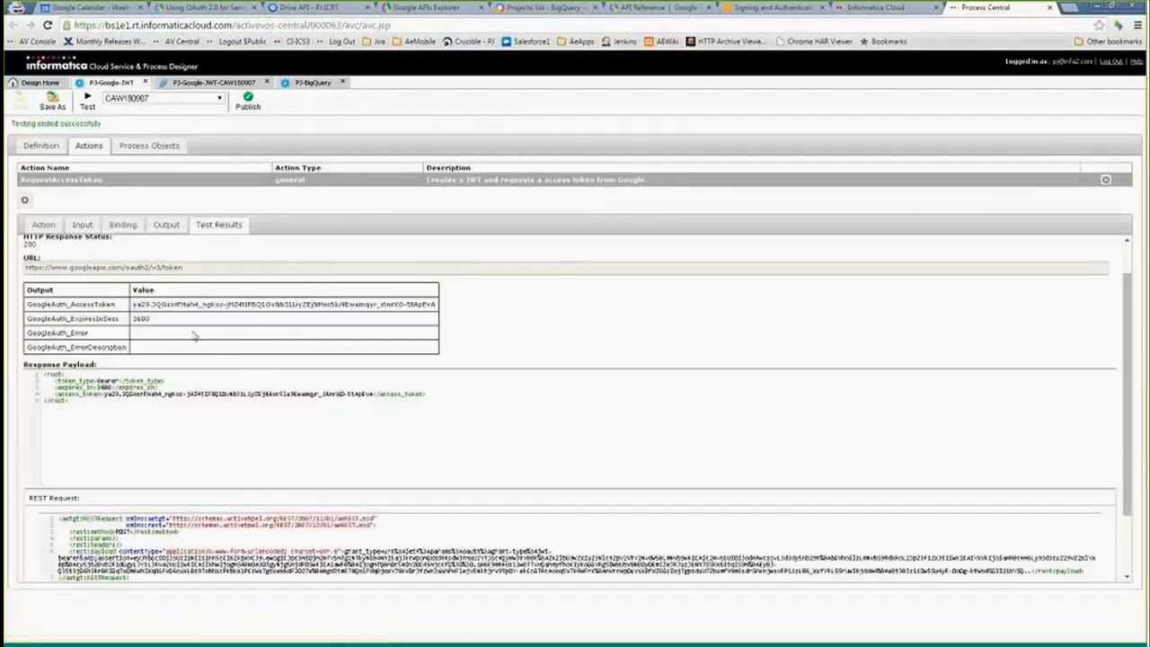
pyautogui.moveTo(133, 304); pyautogui.dragTo(434, 303)
pyautogui.moveTo(135, 304); pyautogui.dragTo(436, 305)
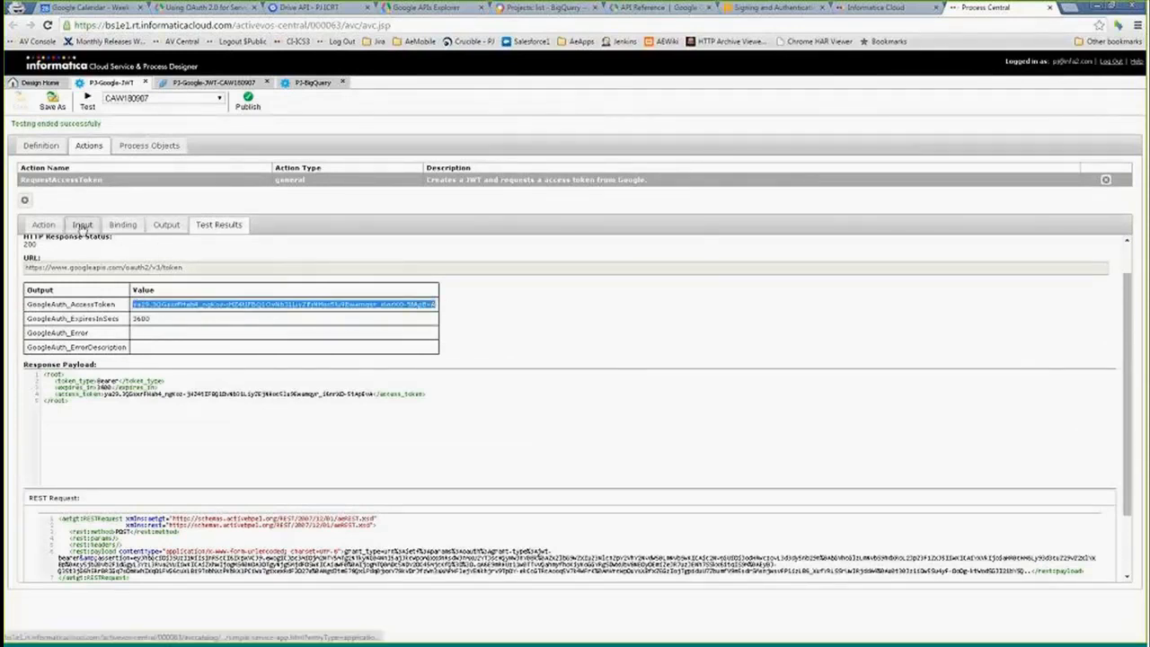
pyautogui.click(82, 224)
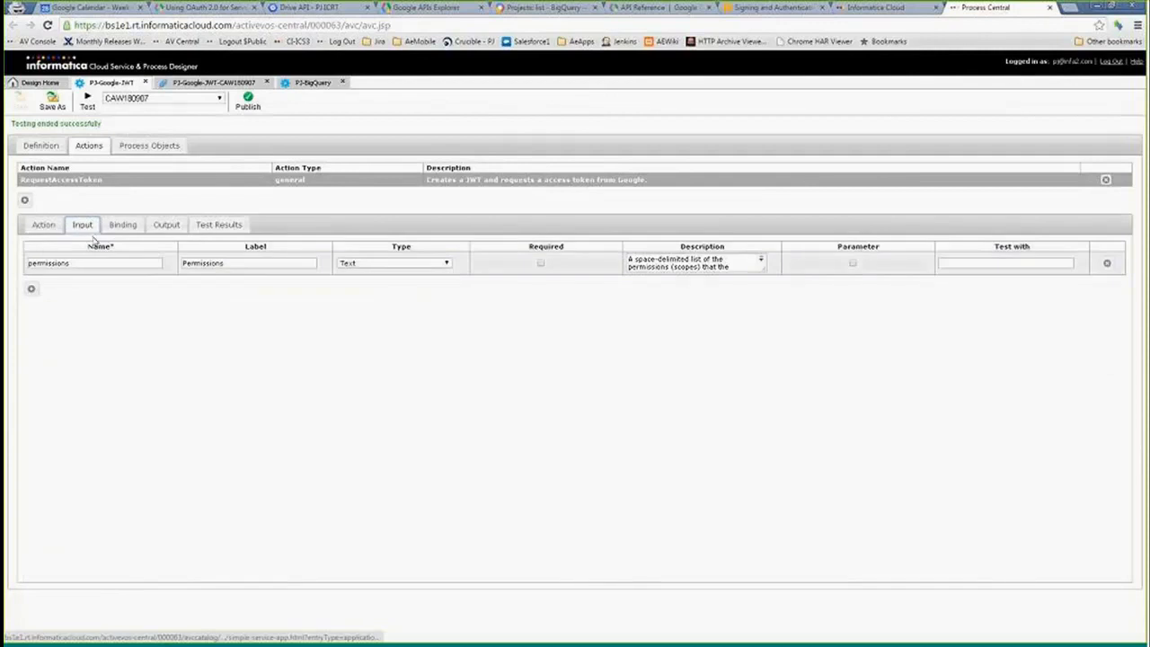
pyautogui.click(44, 225)
pyautogui.click(84, 226)
pyautogui.click(309, 82)
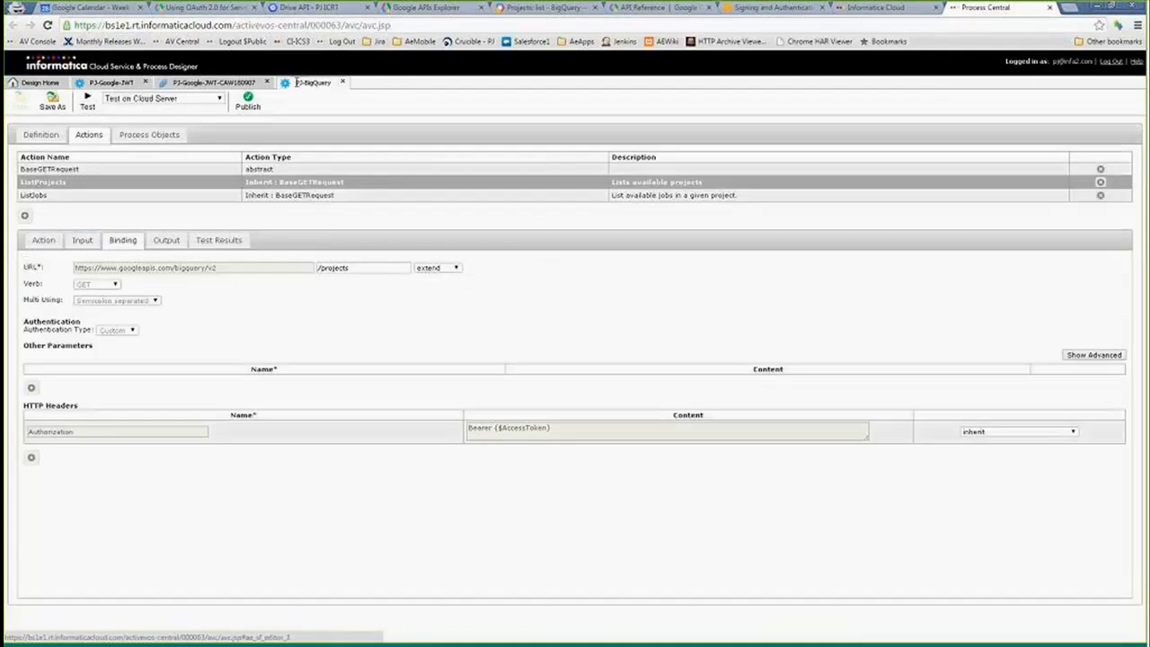
pyautogui.click(49, 169)
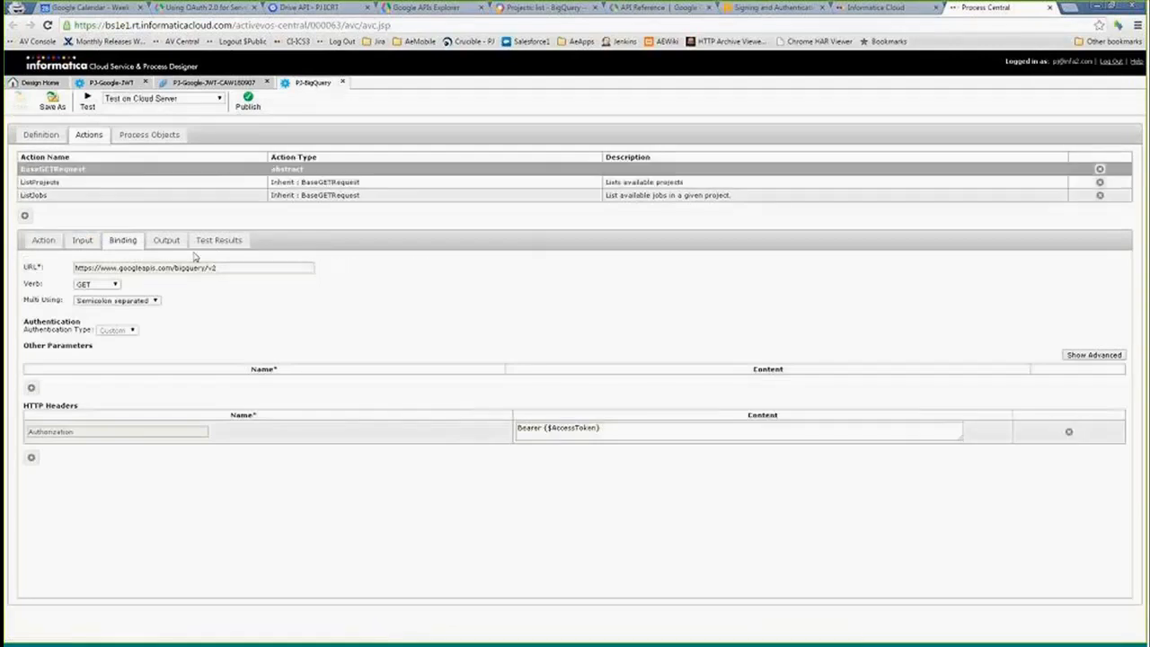
pyautogui.click(79, 239)
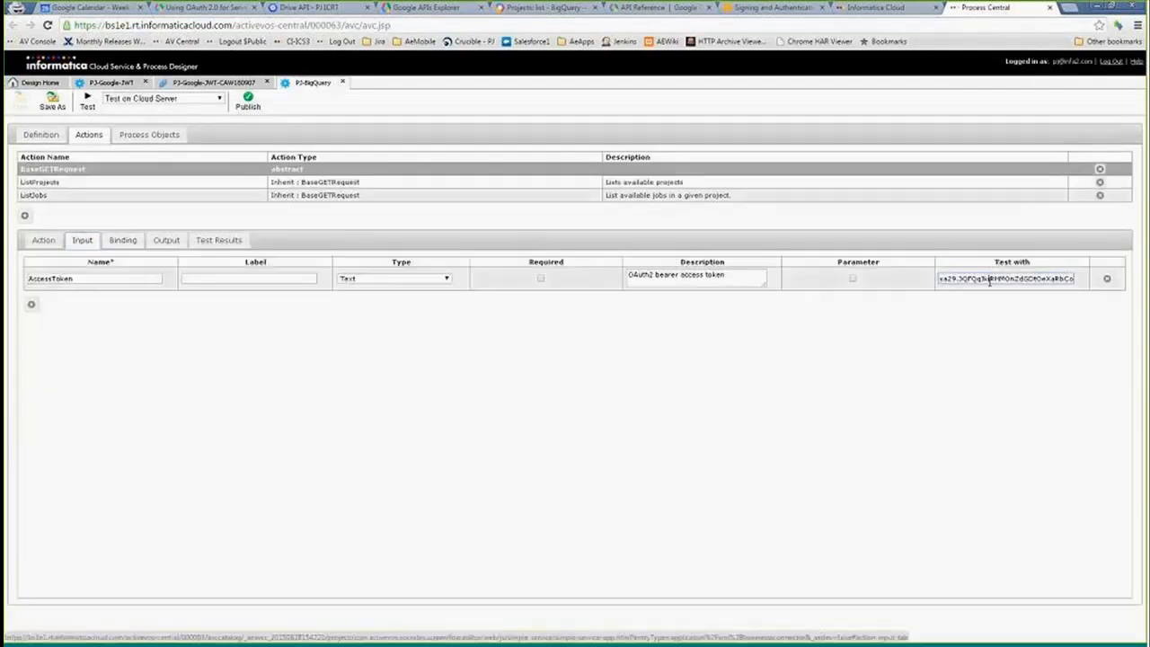
pyautogui.hotkey('ctrl', 'a')
pyautogui.press('BackSpace')
pyautogui.hotkey('ctrl', 'v')
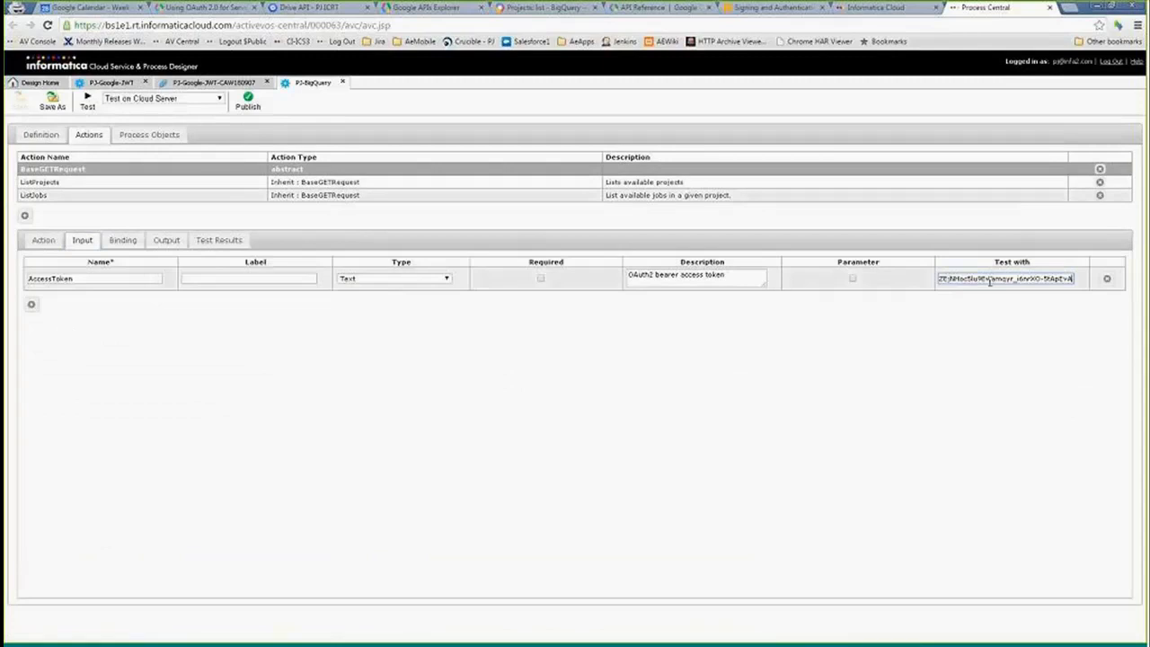
# - Test the ListProjects action and examine its response payload
pyautogui.click(52, 182)
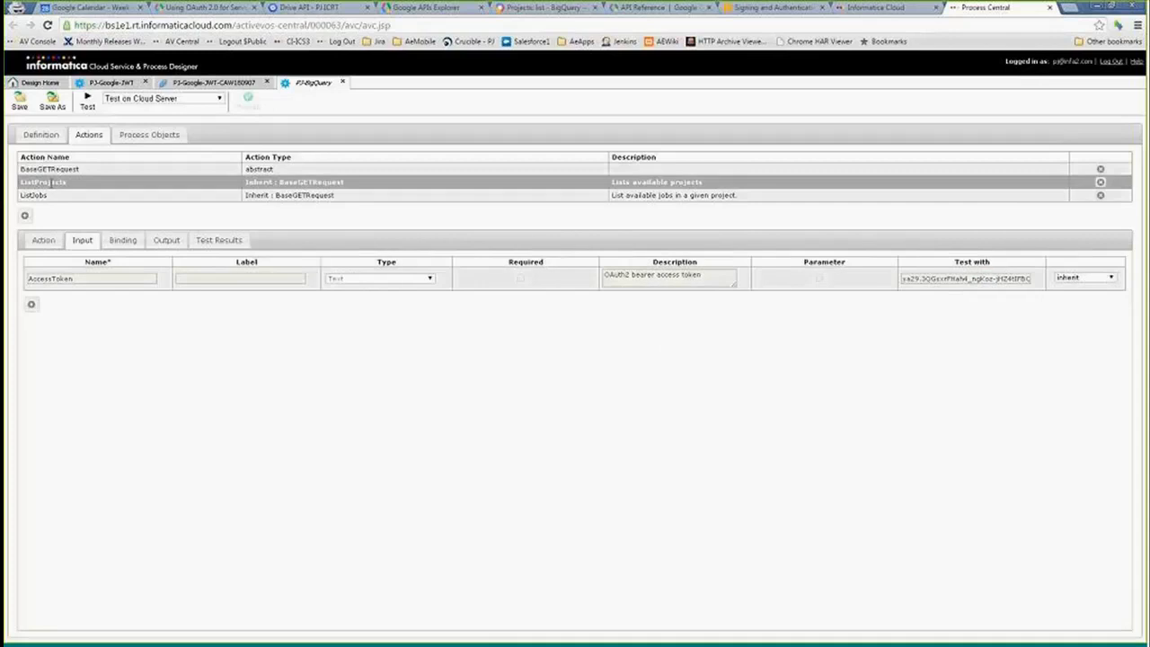
pyautogui.click(121, 240)
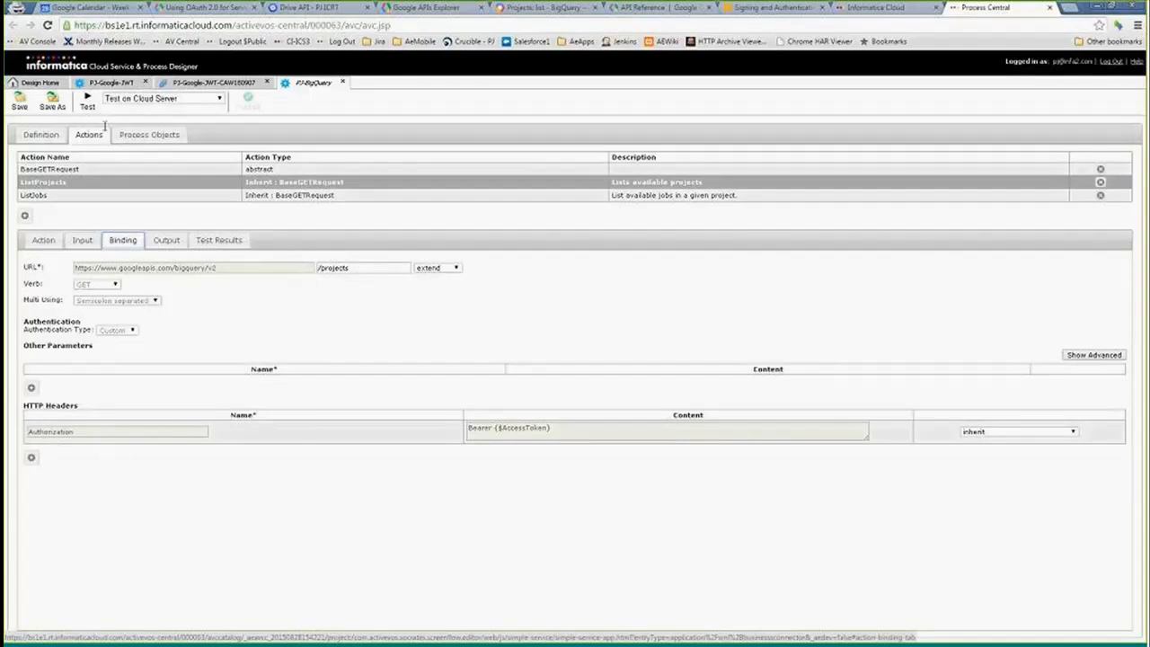
pyautogui.click(87, 102)
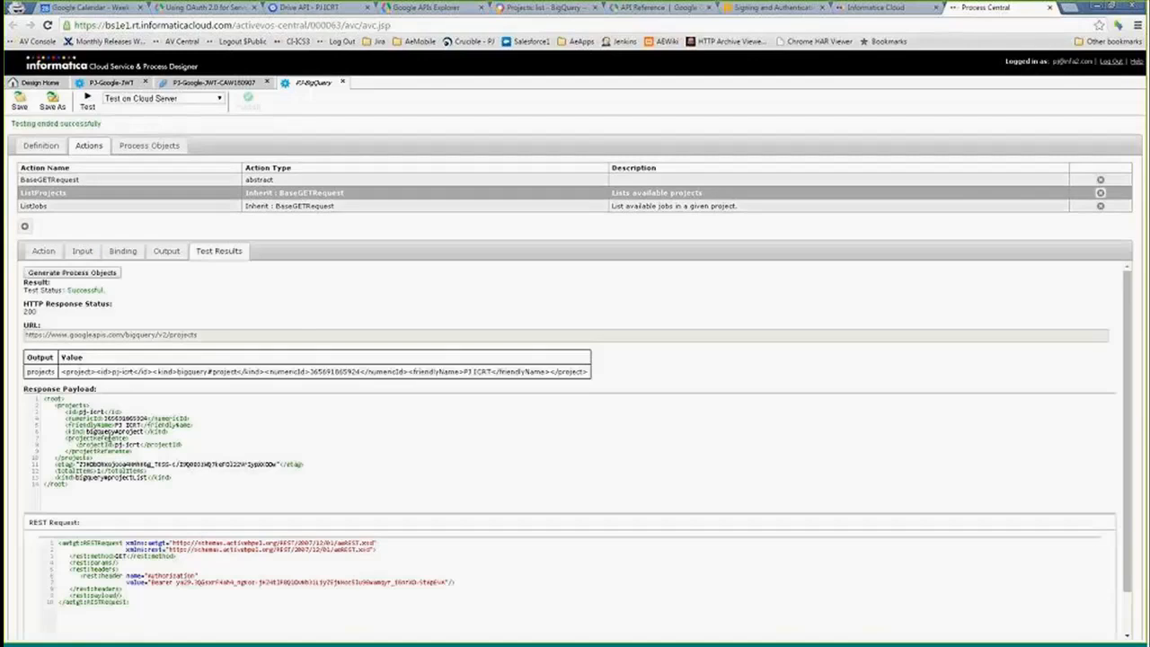
pyautogui.moveTo(54, 405); pyautogui.dragTo(152, 503)
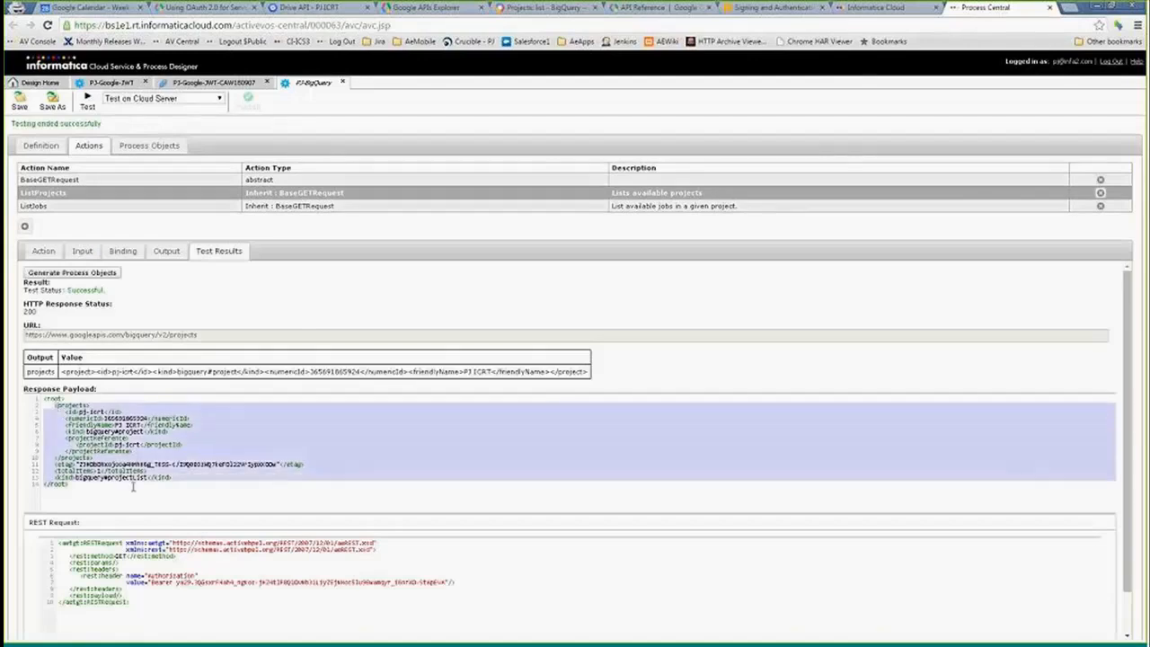
pyautogui.click(154, 505)
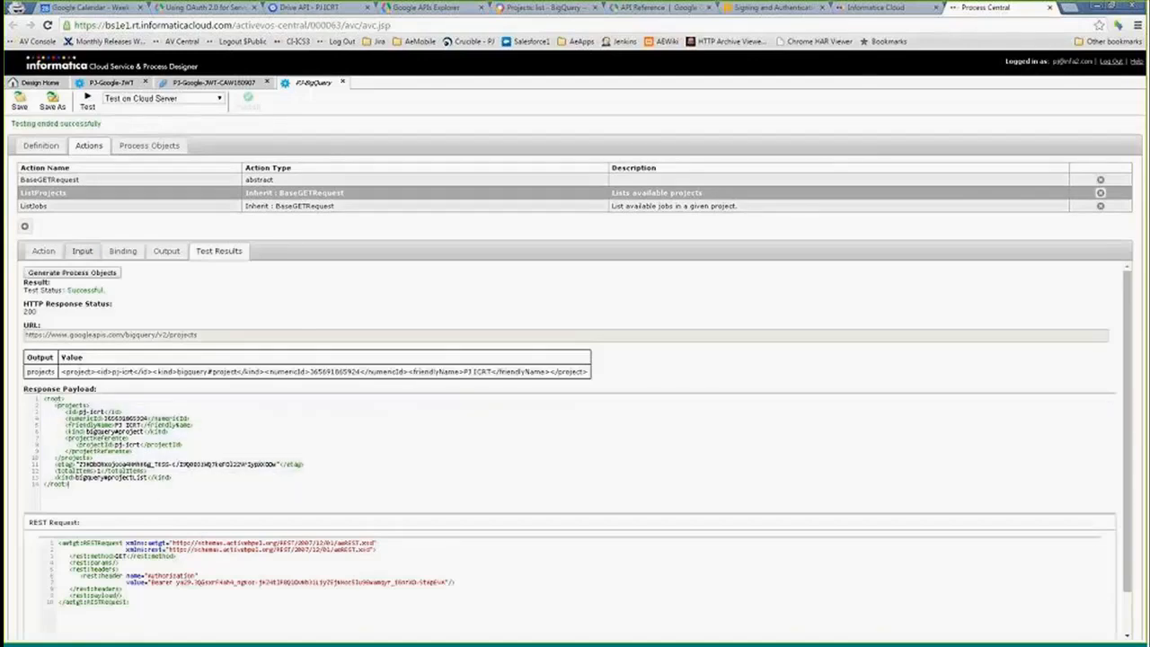
# - Test the ListJobs action using the projectId test value pj-icrt
pyautogui.click(63, 210)
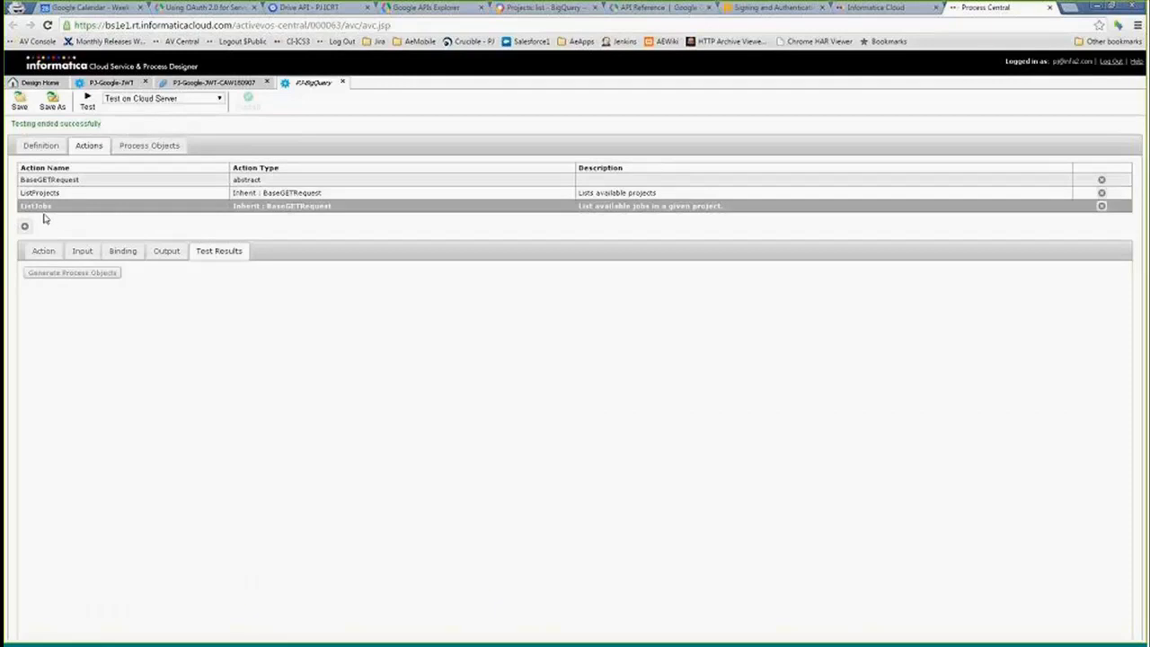
pyautogui.click(82, 254)
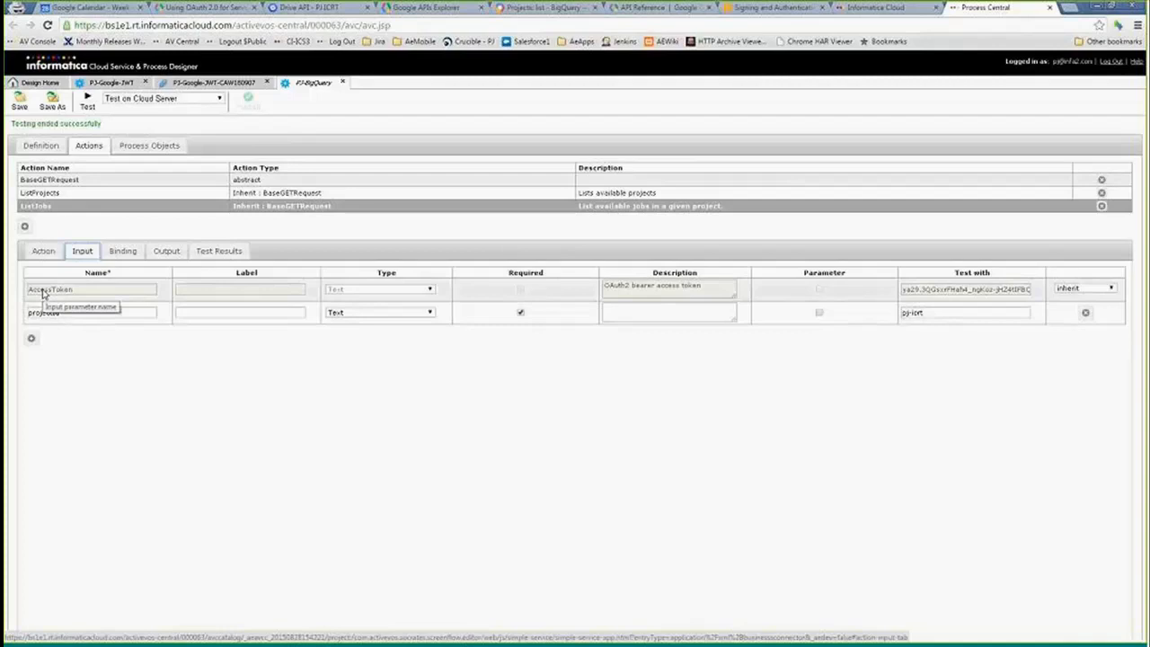
pyautogui.click(86, 316)
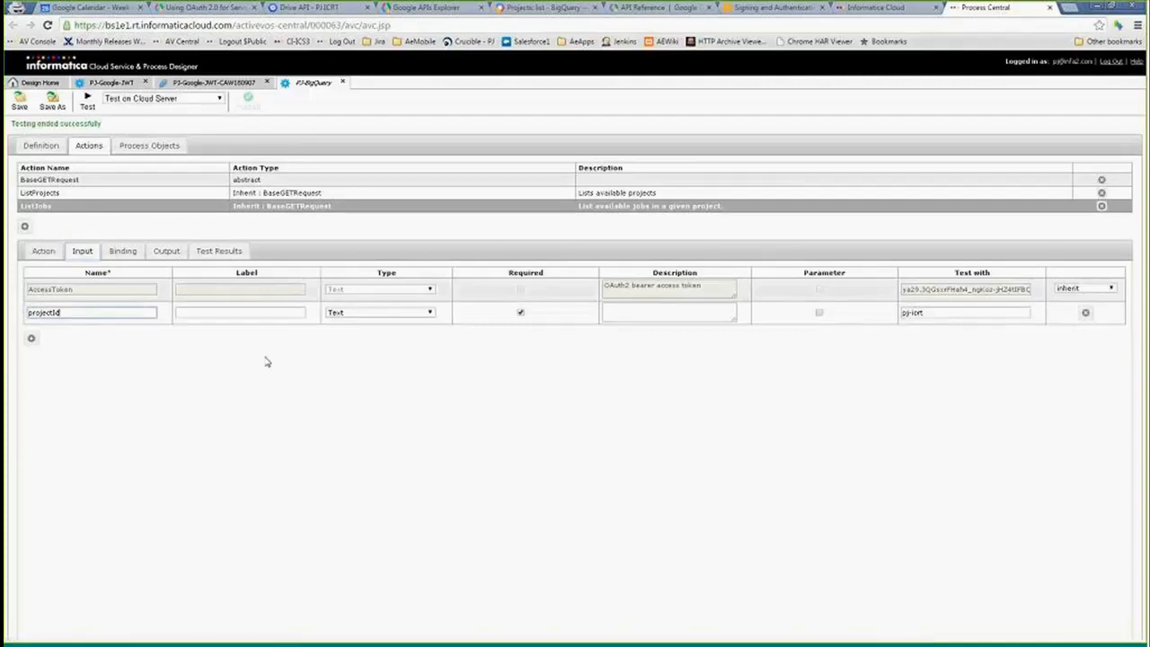
pyautogui.moveTo(953, 313); pyautogui.dragTo(861, 313)
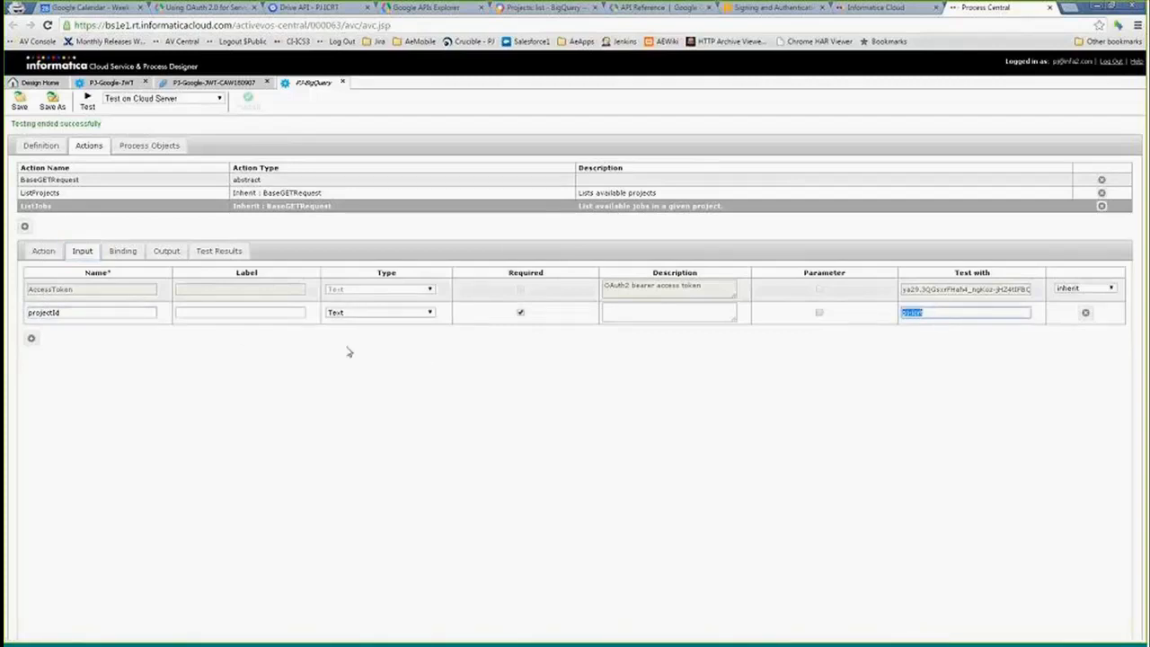
pyautogui.click(87, 102)
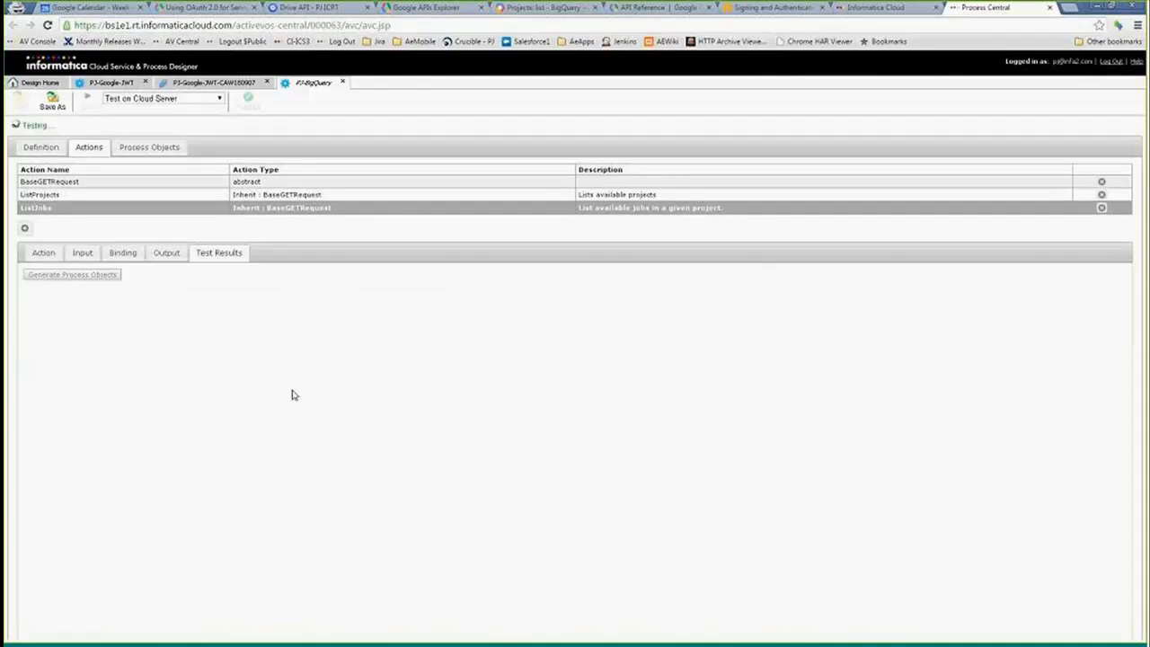
# - Open the PJ-BigQuery-Demo process and examine the RequestAccessToken step's information and Permissions input
pyautogui.click(39, 82)
pyautogui.doubleClick(191, 165)
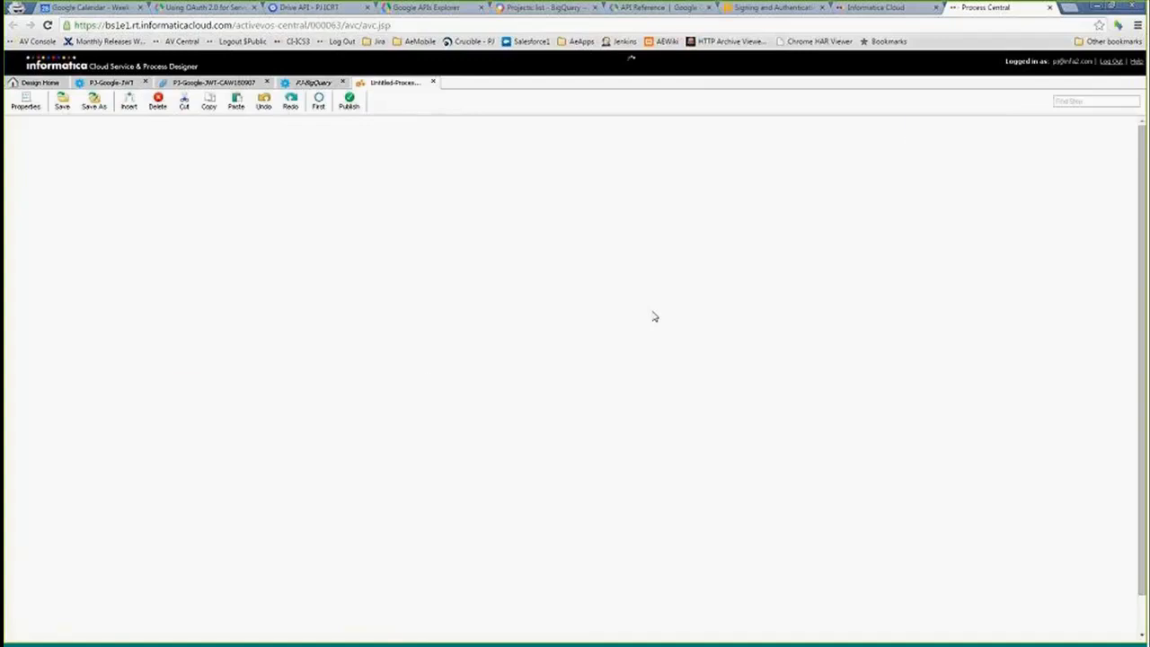
pyautogui.click(171, 402)
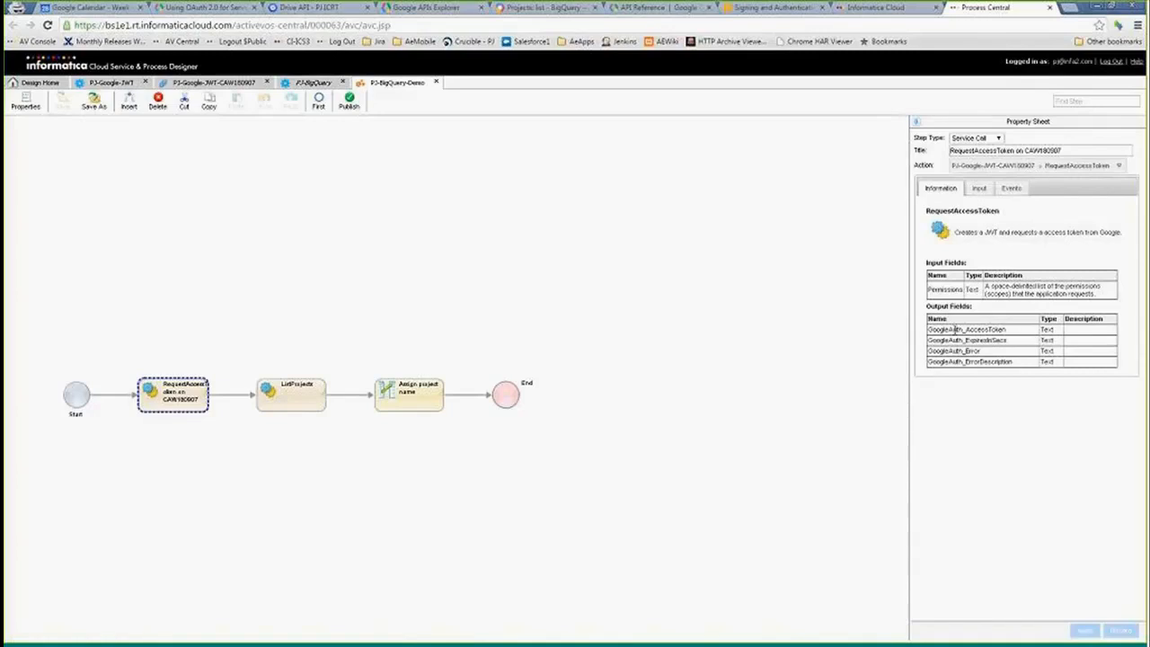
pyautogui.click(979, 189)
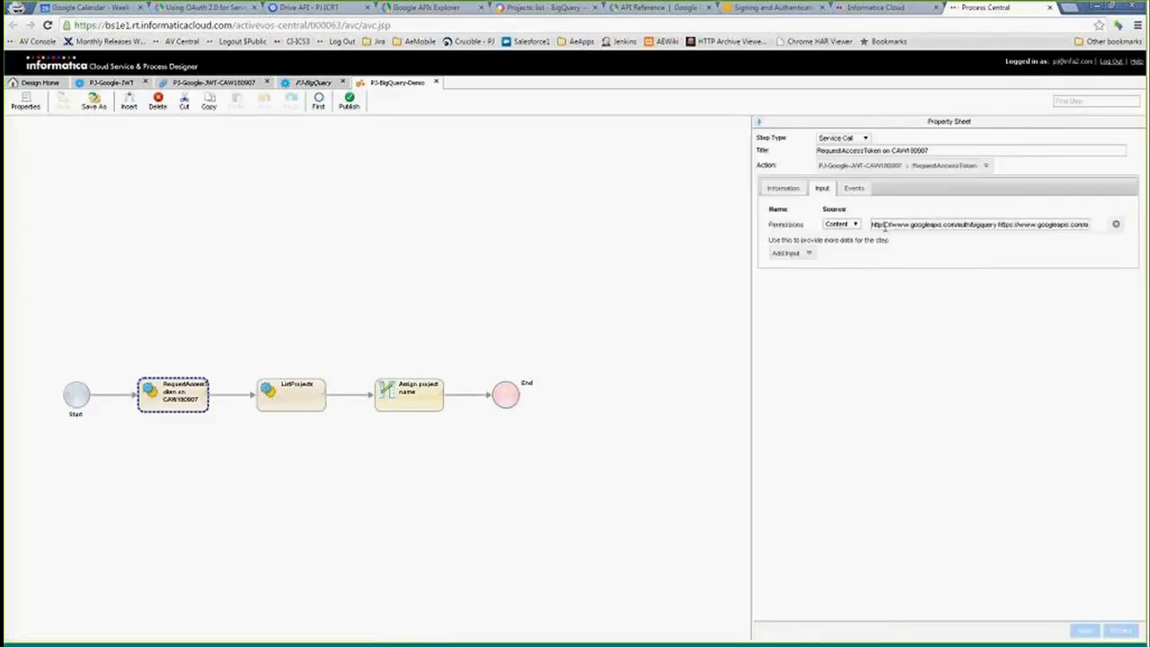
pyautogui.click(998, 225)
pyautogui.moveTo(1004, 224); pyautogui.dragTo(1079, 226)
pyautogui.click(983, 225)
pyautogui.click(1048, 261)
pyautogui.click(782, 190)
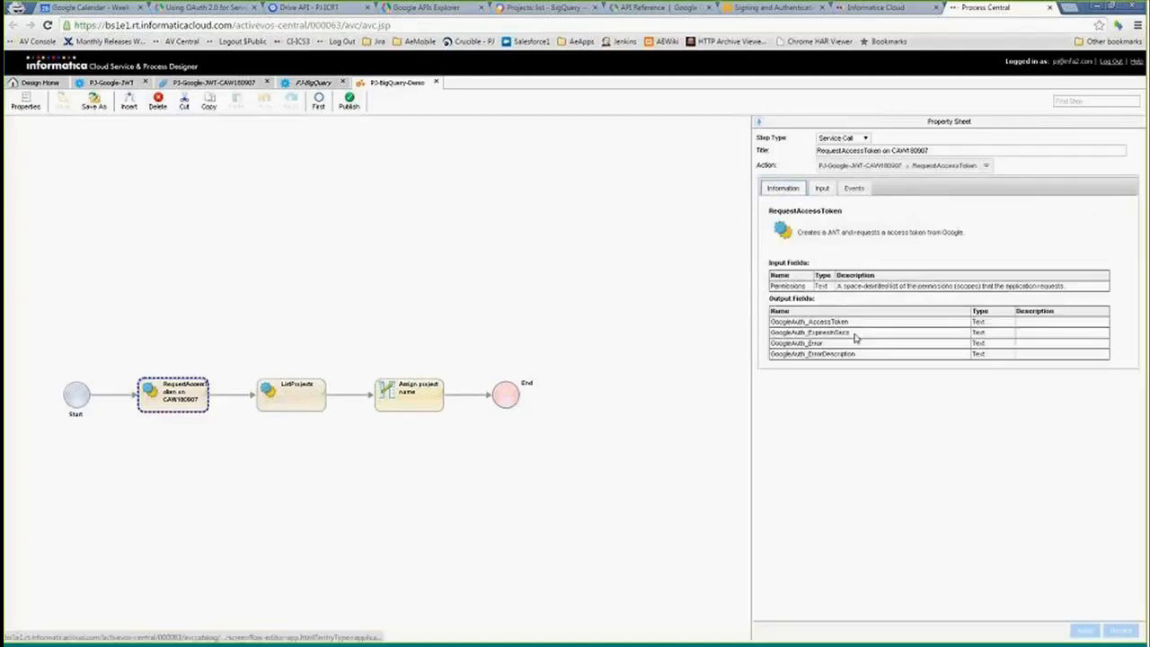
# - Examine the ListProjects step's AccessToken input and the Assign project name step's formula
pyautogui.click(295, 403)
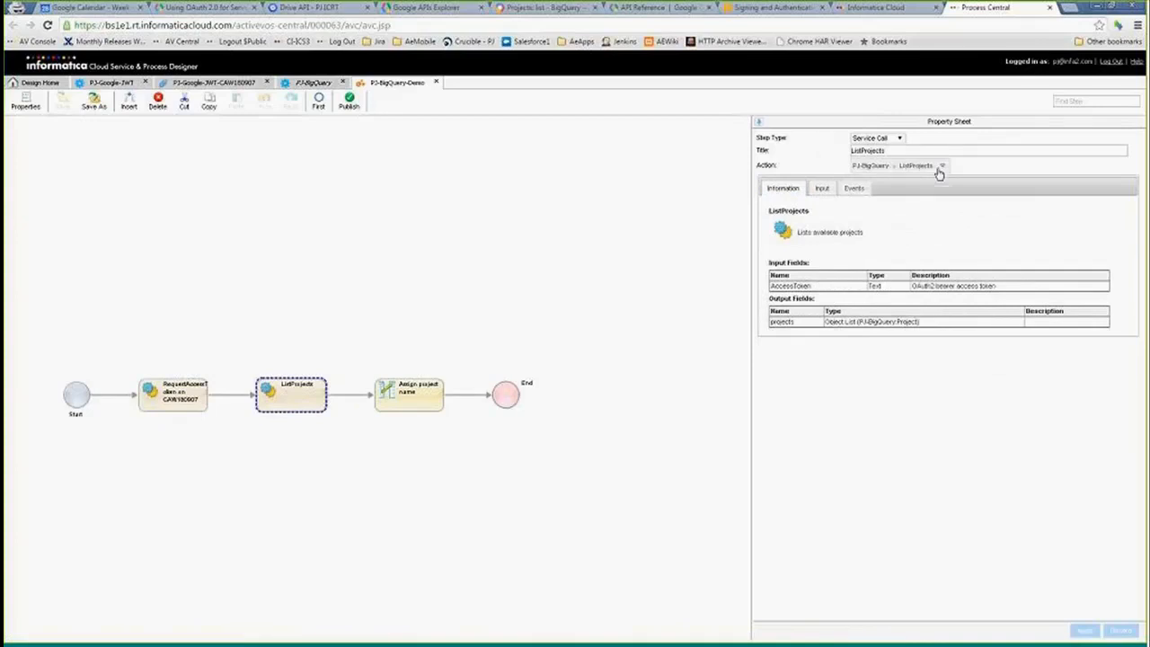
pyautogui.click(821, 190)
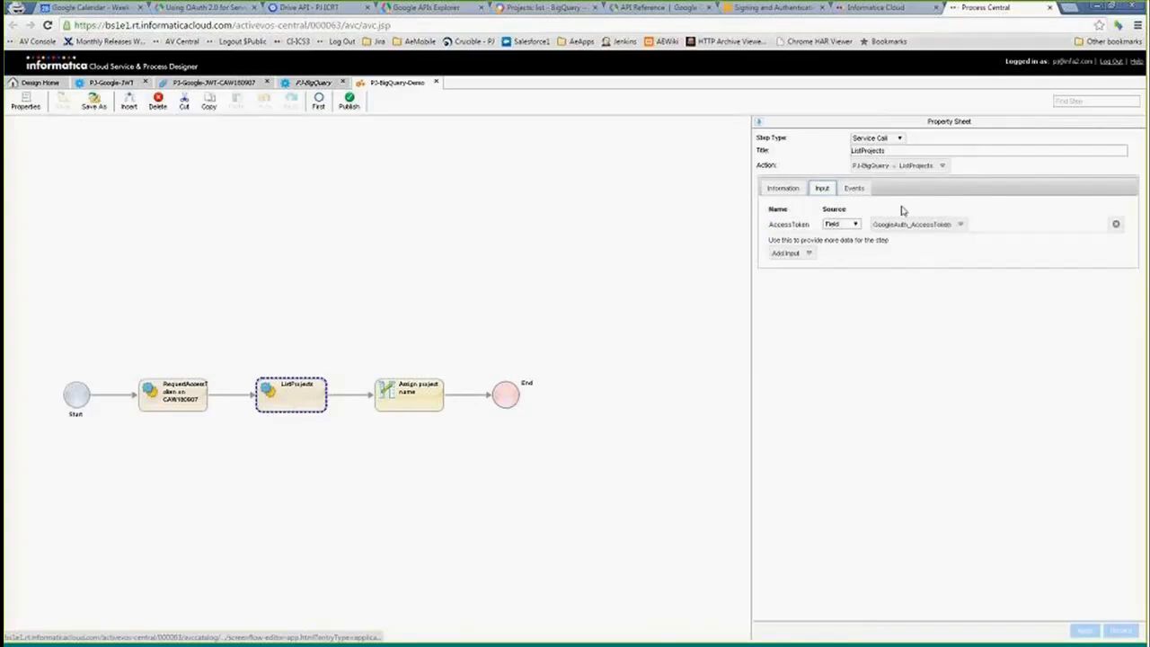
pyautogui.click(782, 188)
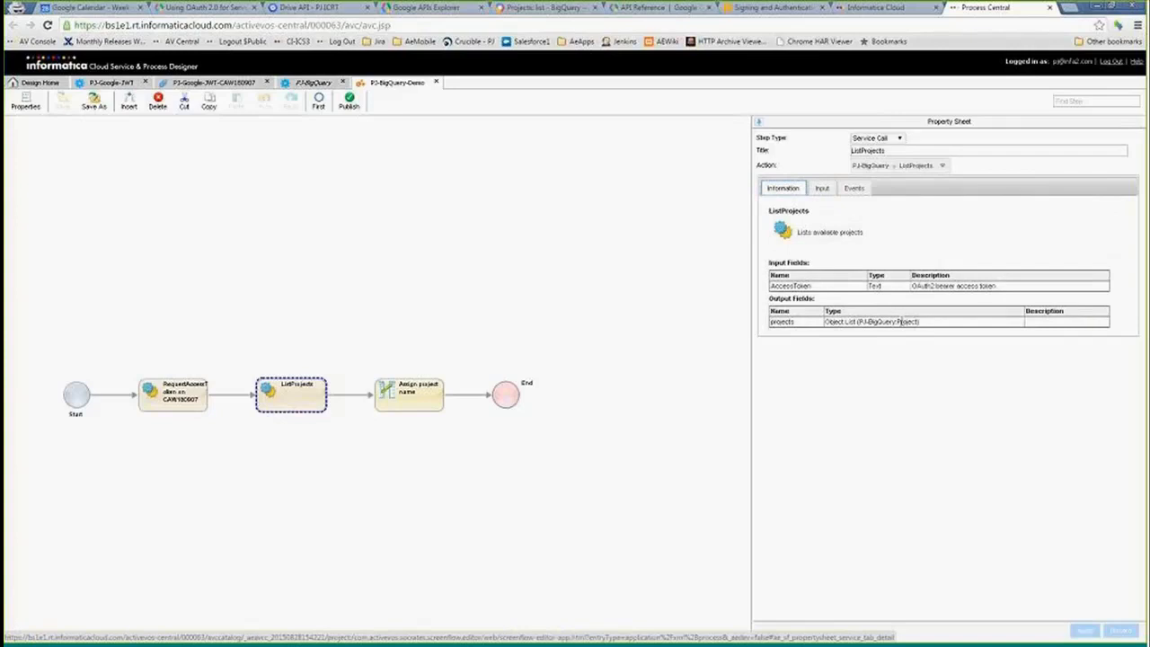
pyautogui.click(420, 401)
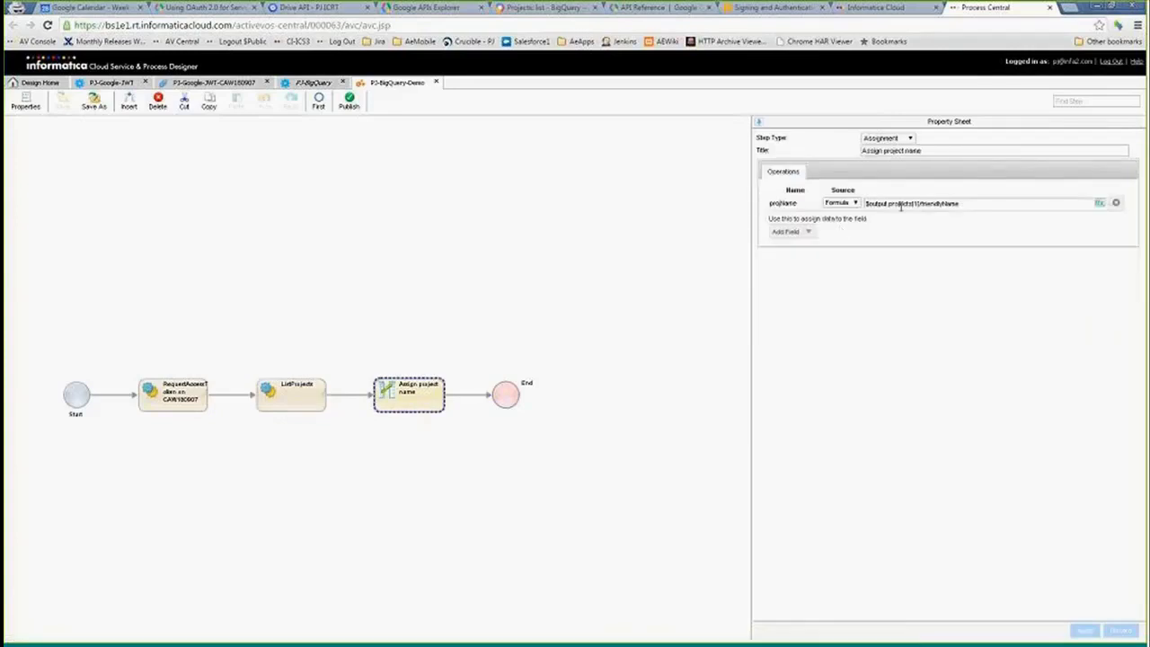
pyautogui.moveTo(970, 205); pyautogui.dragTo(929, 205)
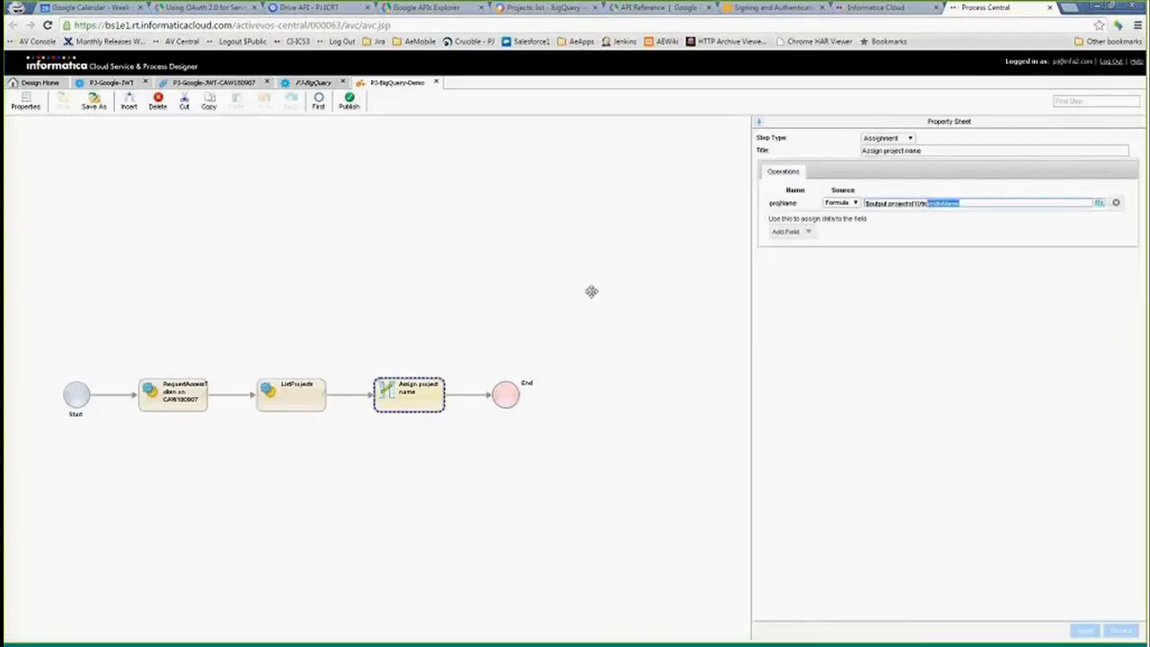
# - Copy the PJ-BigQuery-Demo service URL from the design details and open it in another browser tab
pyautogui.click(32, 83)
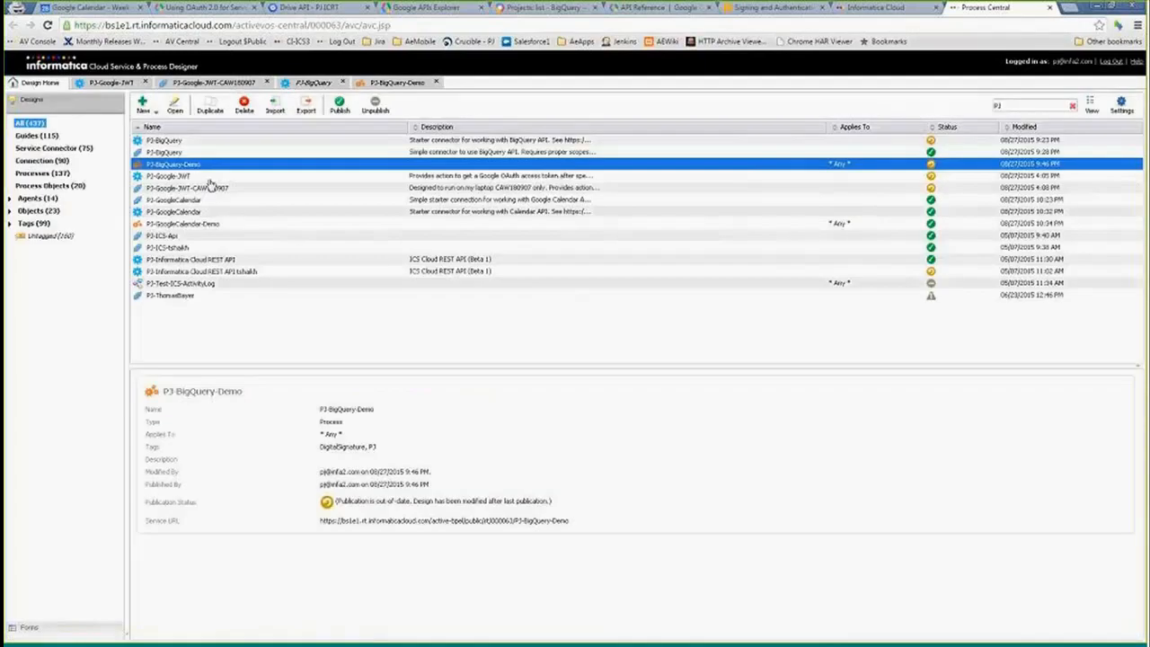
pyautogui.moveTo(580, 523); pyautogui.dragTo(271, 519)
pyautogui.hotkey('ctrl', 'c')
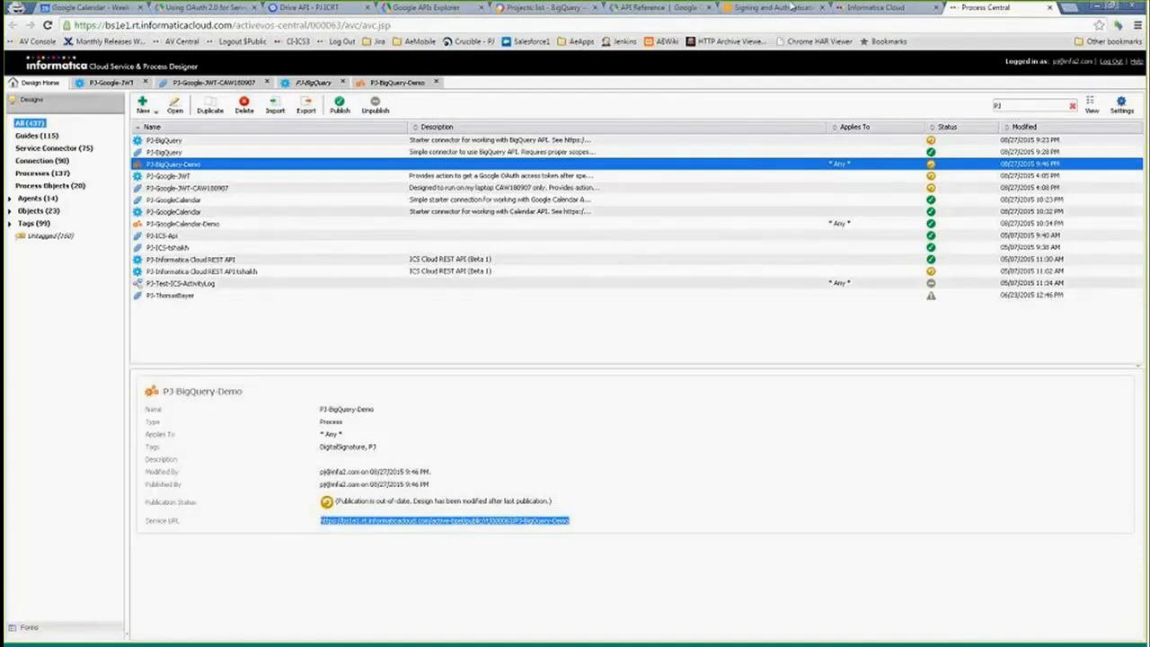
pyautogui.click(732, 11)
pyautogui.click(369, 26)
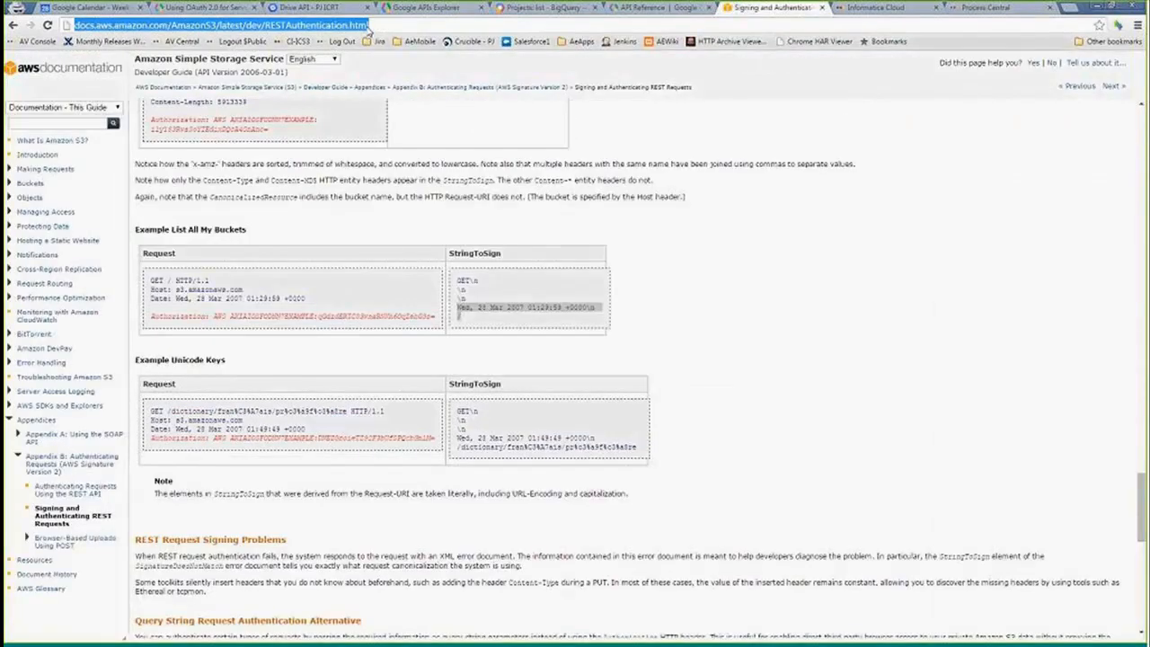
pyautogui.hotkey('ctrl', 'v')
pyautogui.press('Return')
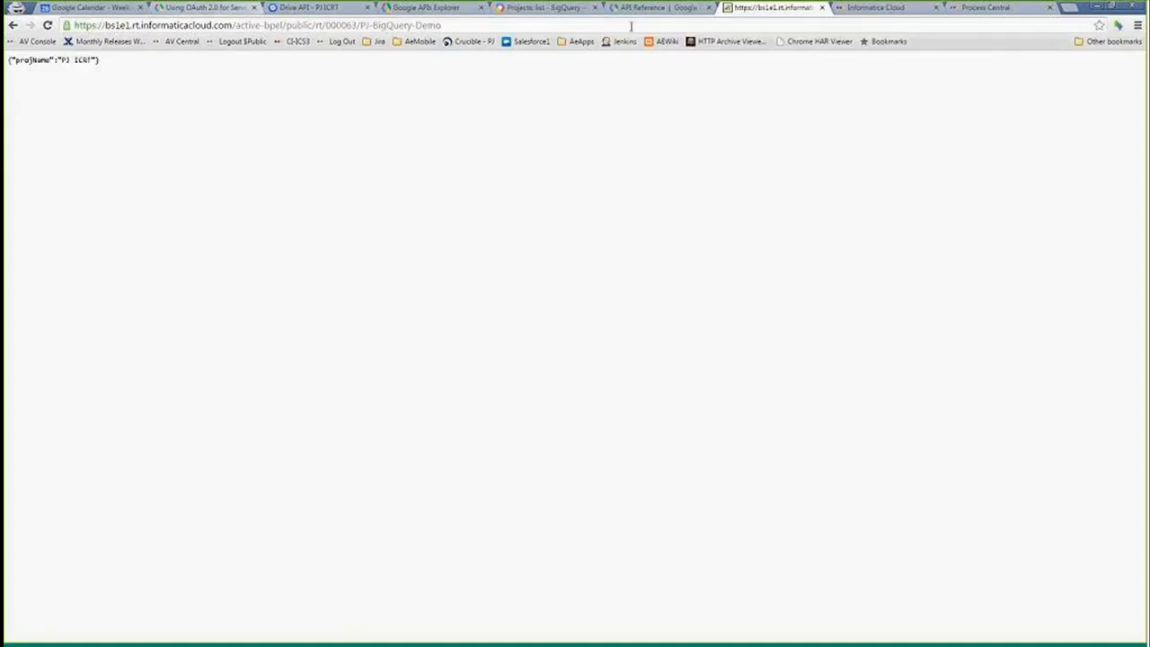
# - Review the Assign project name formula again and return to the design list
pyautogui.click(851, 9)
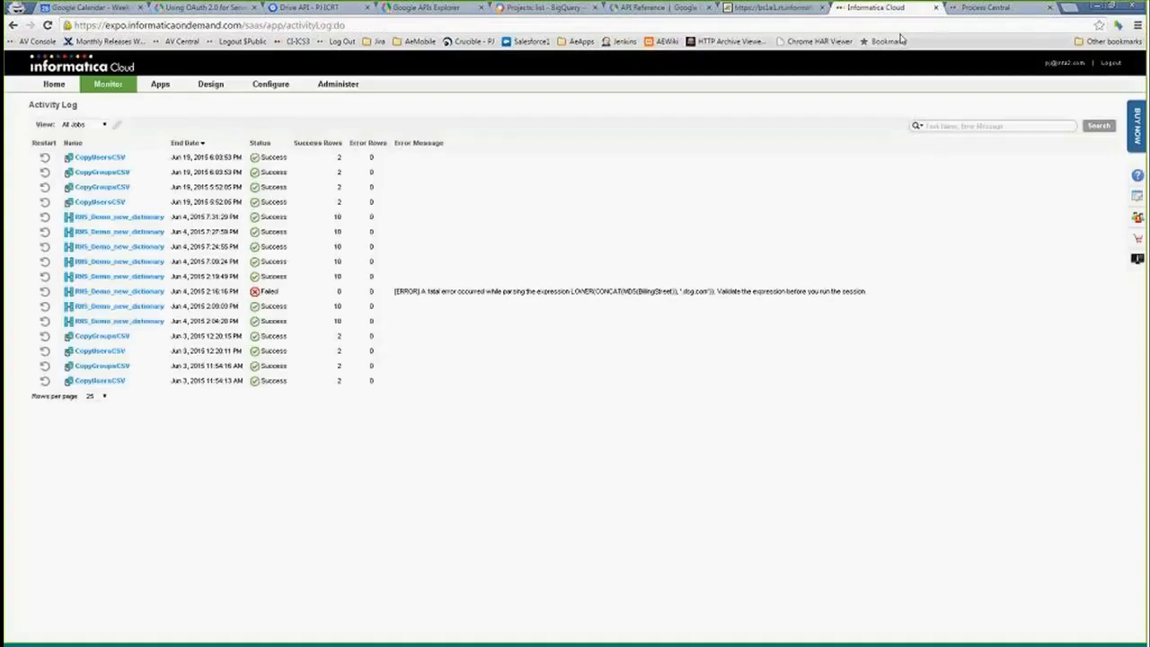
pyautogui.click(985, 7)
pyautogui.click(381, 83)
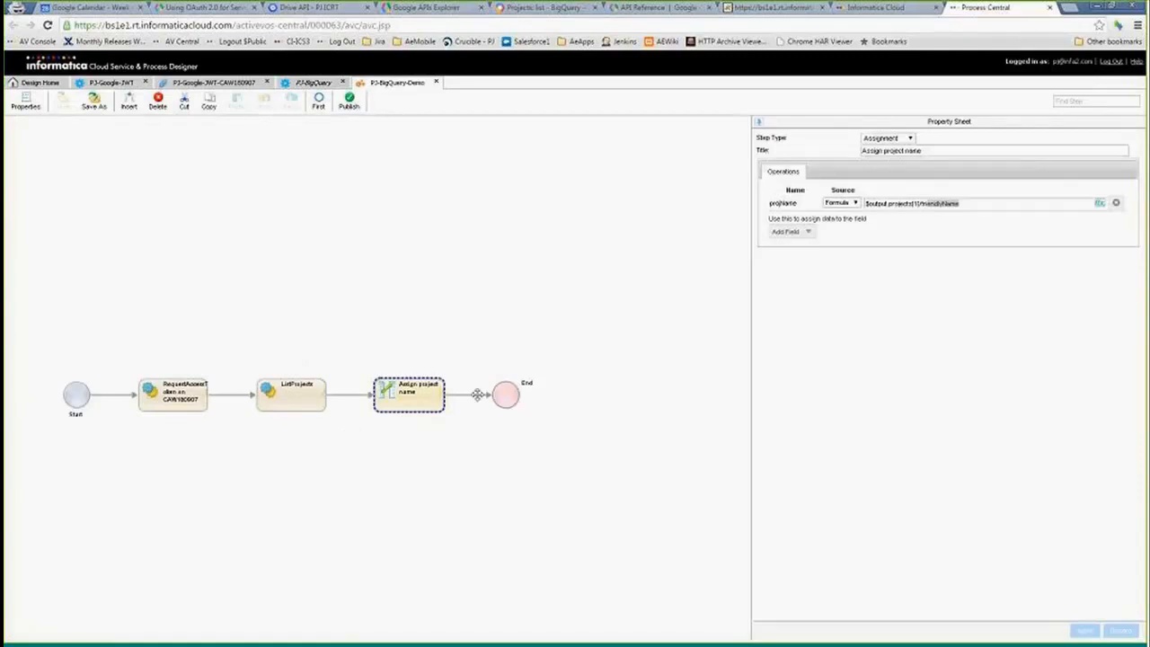
pyautogui.moveTo(959, 203); pyautogui.dragTo(927, 203)
pyautogui.click(38, 81)
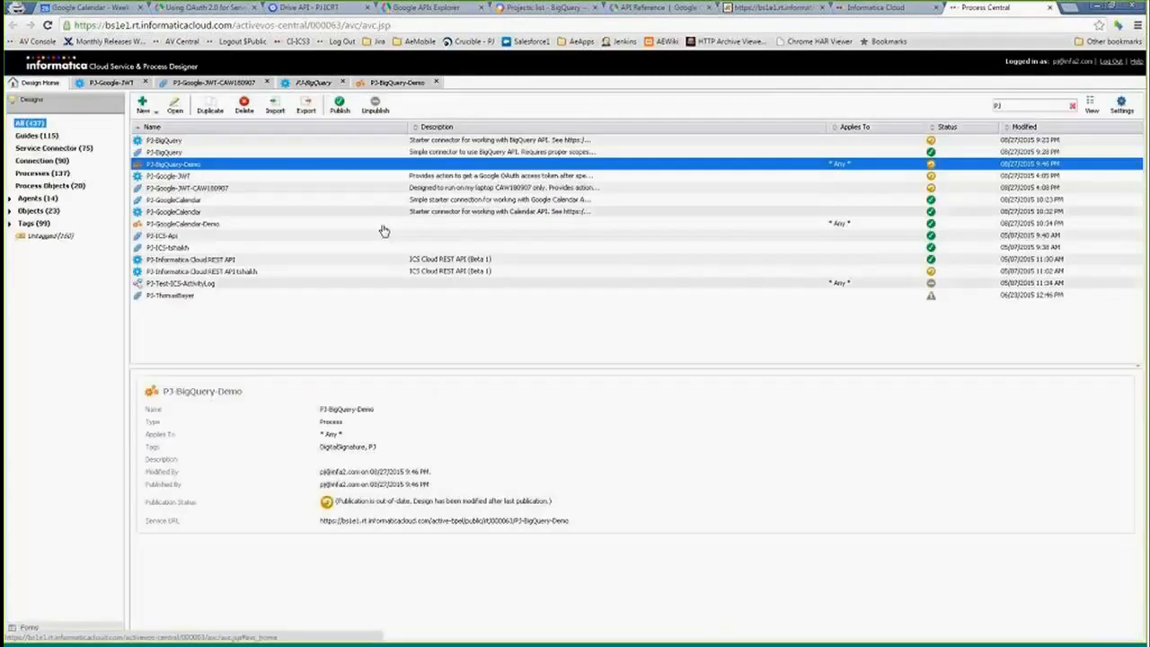
# - Open the PJ-GoogleCalendar-Demo process from the PJ design list
pyautogui.click(183, 190)
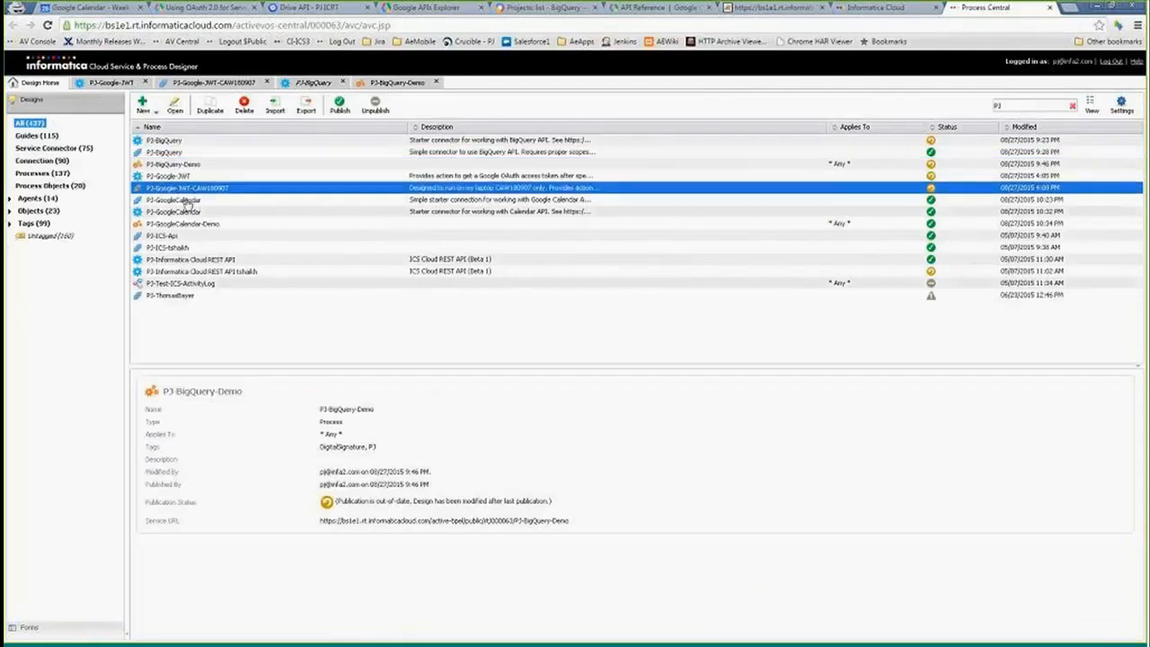
pyautogui.click(184, 199)
pyautogui.click(156, 212)
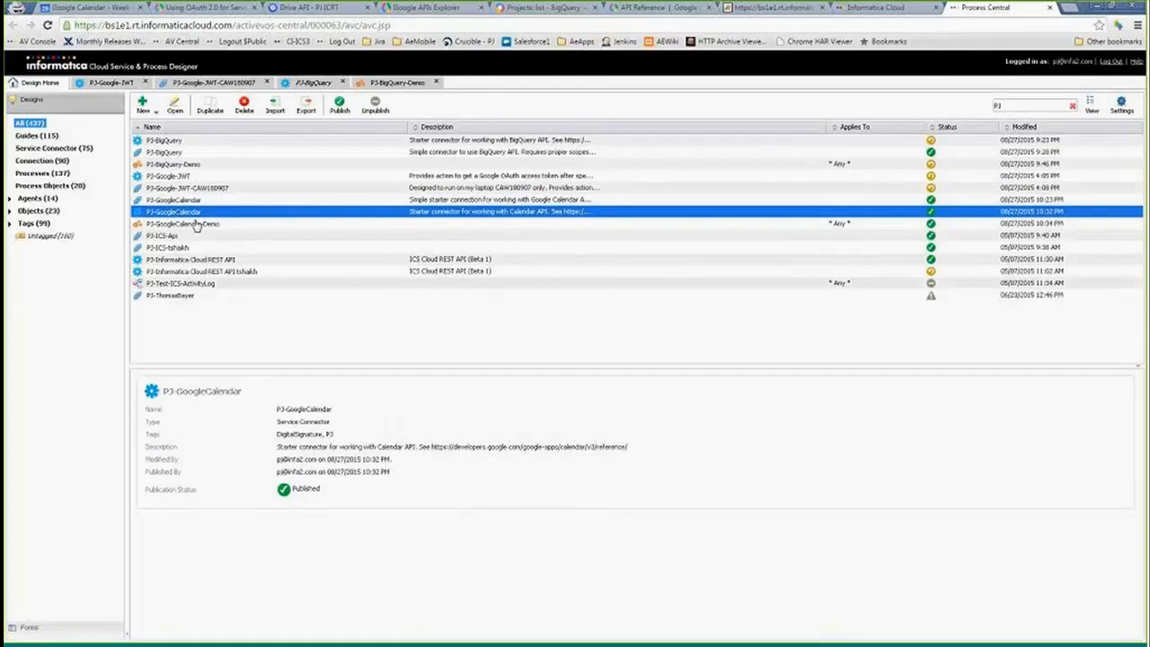
pyautogui.click(196, 224)
pyautogui.click(189, 212)
pyautogui.doubleClick(188, 225)
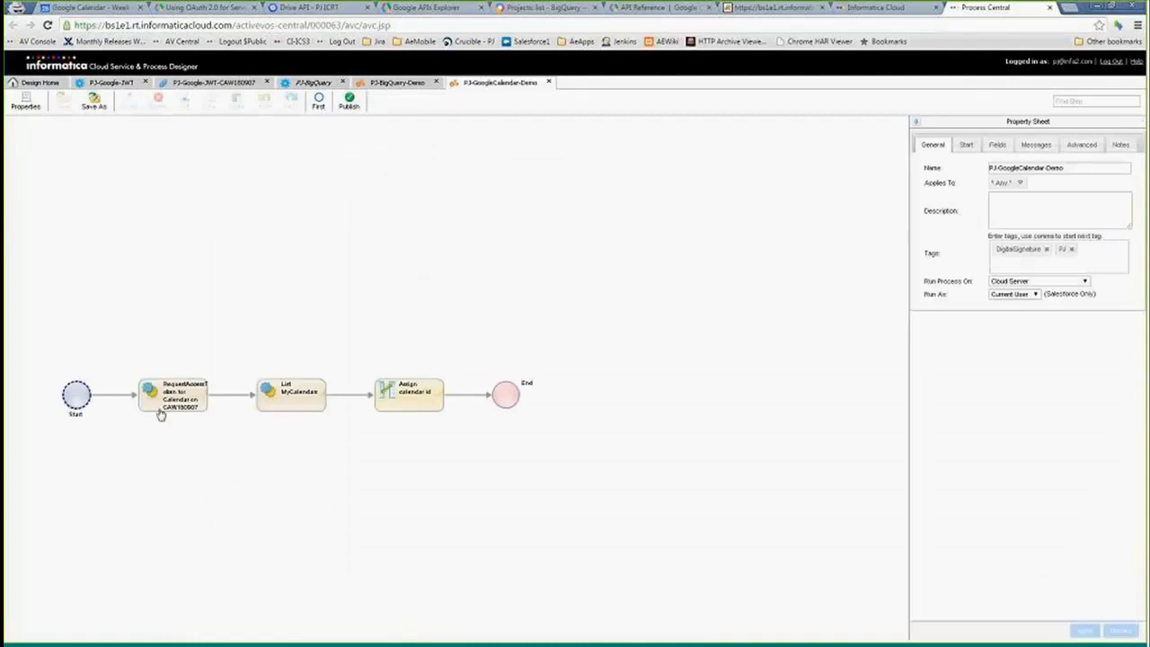
# - Copy the Permissions scope value from the RequestAccessToken step's input
pyautogui.click(171, 406)
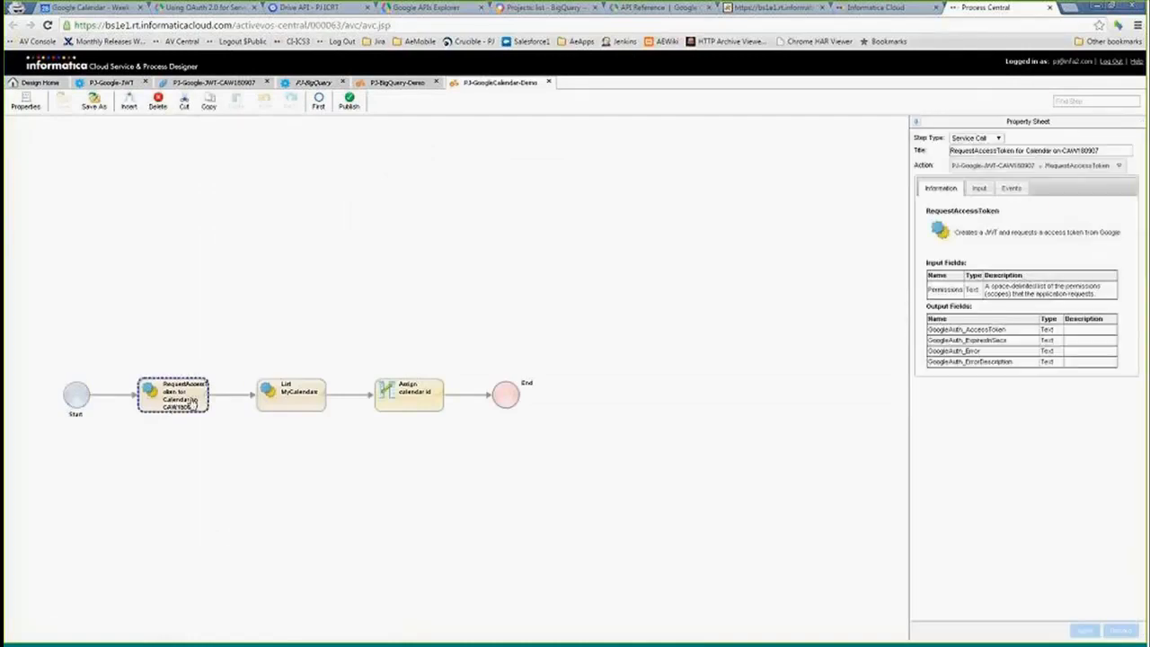
pyautogui.click(979, 188)
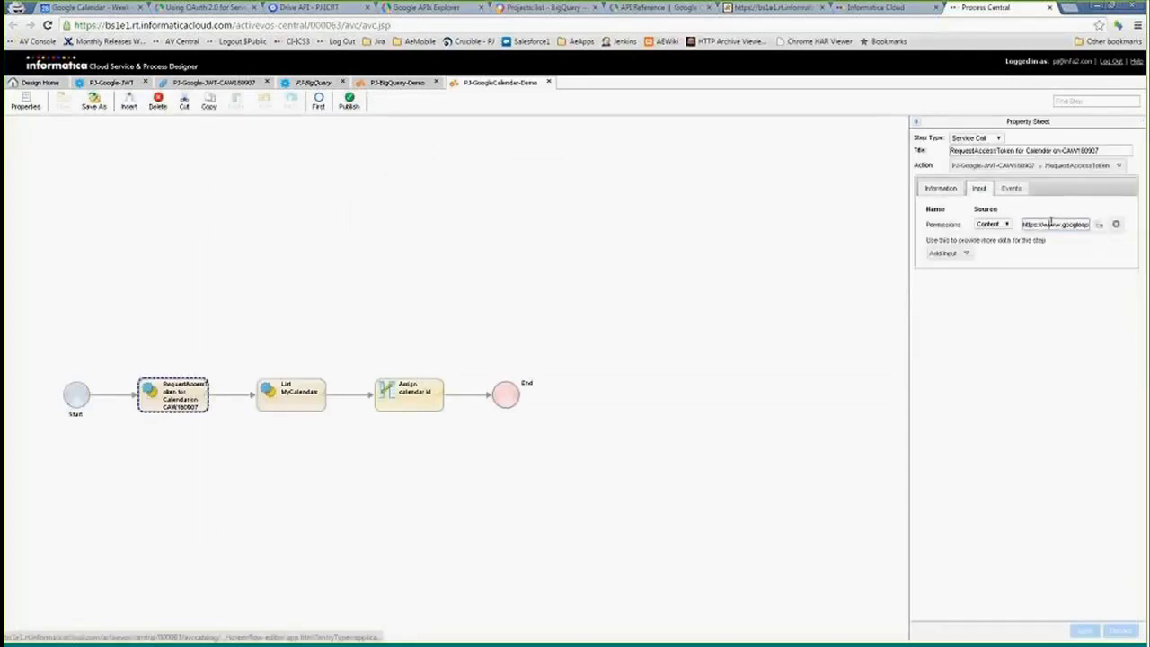
pyautogui.hotkey('shift', 'End')
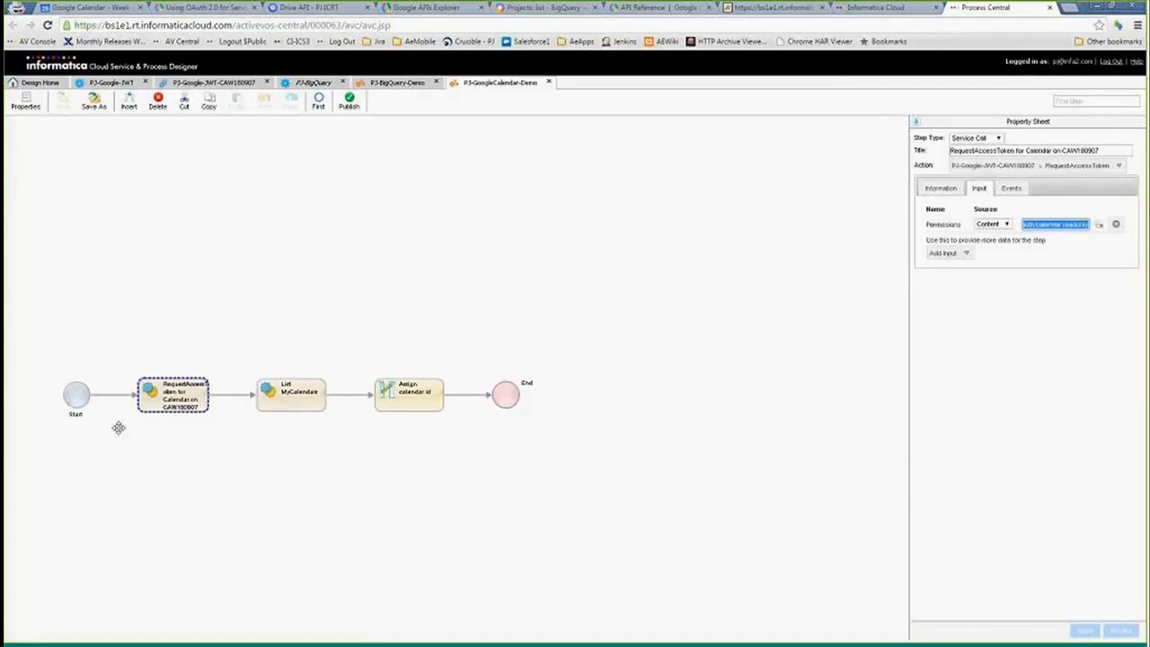
# - Examine the List MyCalendars step's AccessToken input and information, and the Assign calendar id step's formula
pyautogui.click(269, 401)
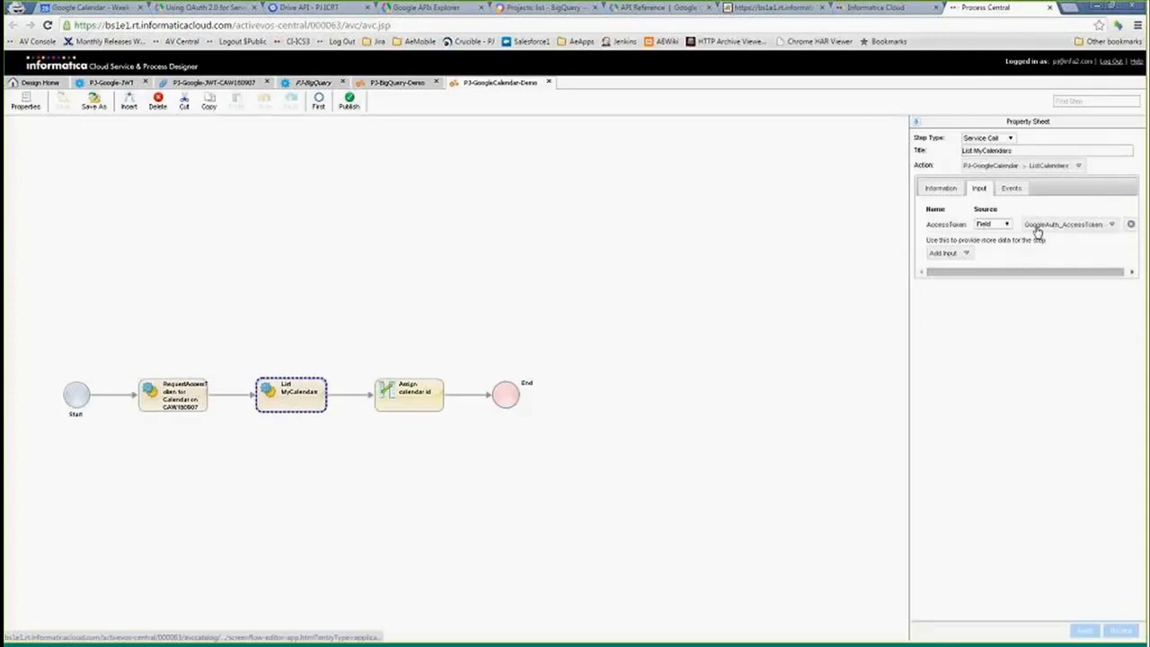
pyautogui.click(940, 188)
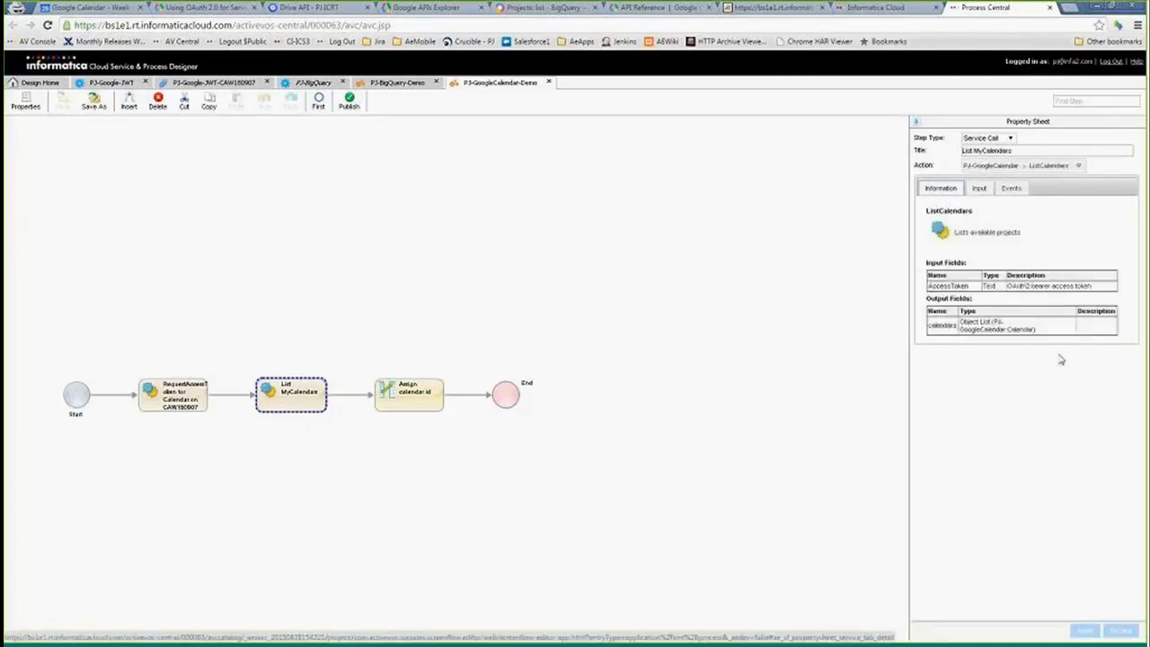
pyautogui.click(402, 398)
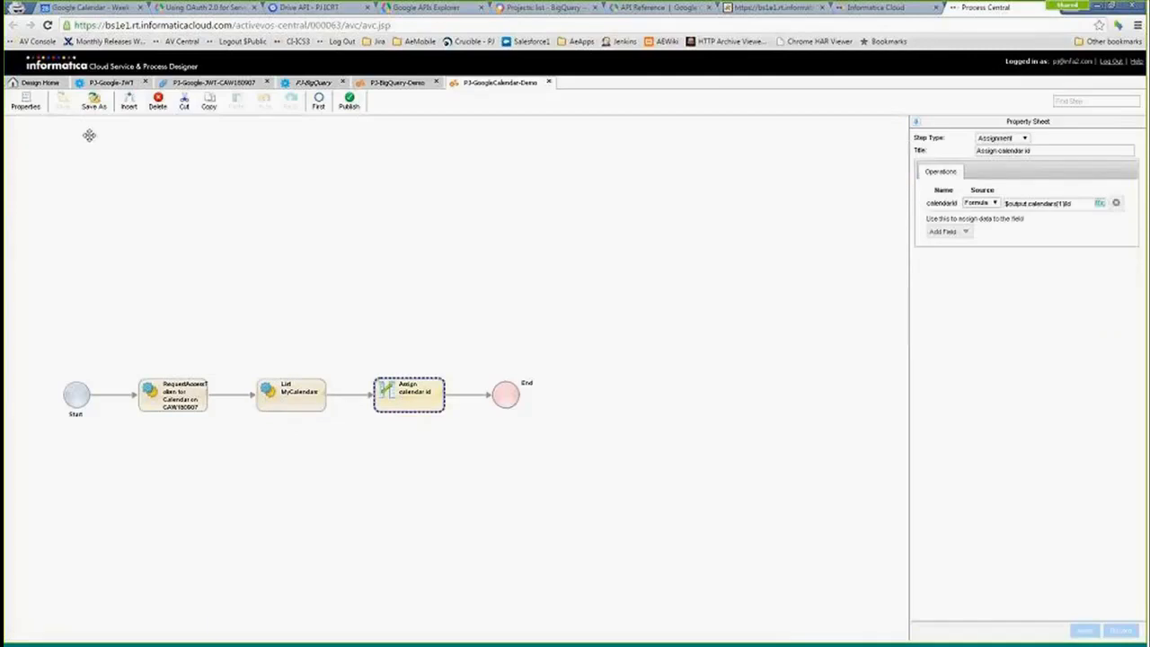
# - Replace the defaultPermissions test value in the PJ-Google-JWT connector definition with the copied calendar.readonly scope
pyautogui.click(112, 82)
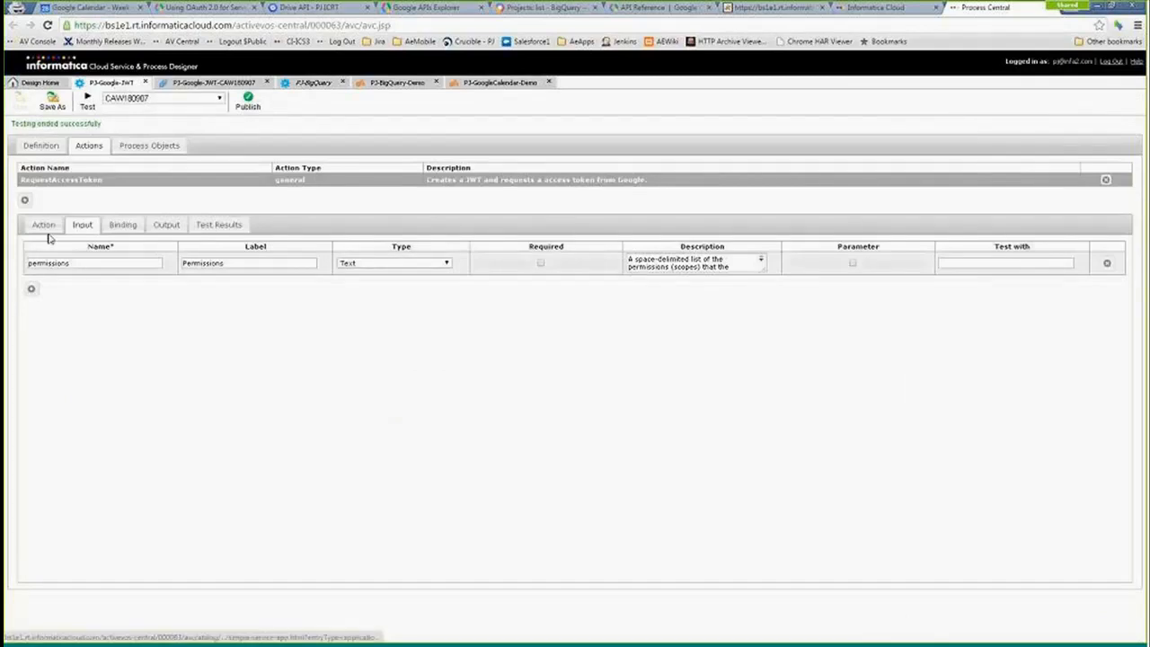
pyautogui.click(41, 145)
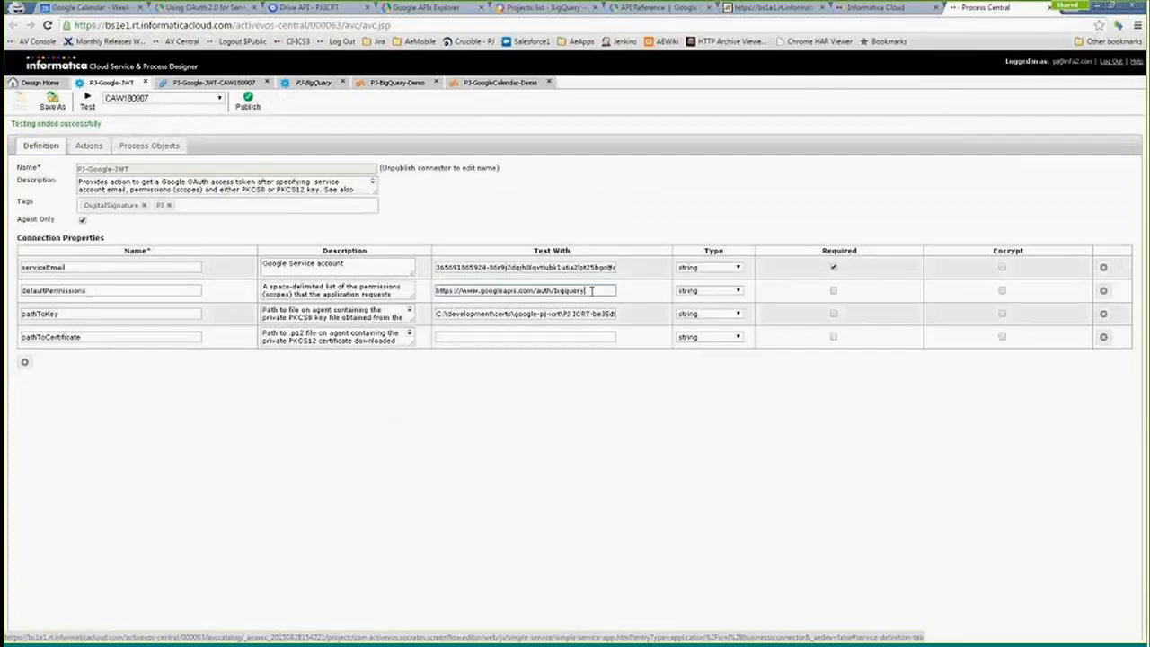
pyautogui.click(592, 290)
pyautogui.hotkey('ctrl', 'a')
pyautogui.press('BackSpace')
pyautogui.hotkey('ctrl', 'v')
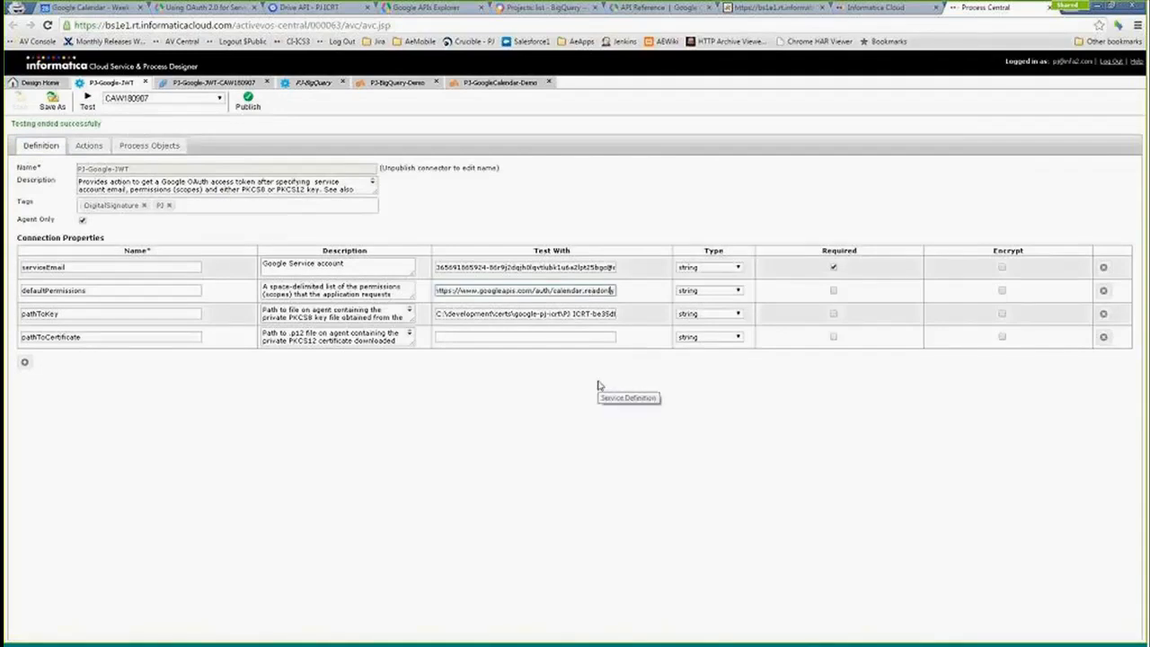
pyautogui.press('Left')
pyautogui.press('Left')
pyautogui.press('Left')
pyautogui.press('Left')
pyautogui.press('Left')
pyautogui.press('Left')
pyautogui.press('Left')
pyautogui.press('Left')
pyautogui.press('Left')
pyautogui.press('Left')
pyautogui.press('Left')
pyautogui.press('Left')
pyautogui.press('Left')
pyautogui.press('Left')
pyautogui.press('Left')
pyautogui.press('Left')
pyautogui.press('Left')
pyautogui.press('Left')
pyautogui.press('Left')
pyautogui.press('Left')
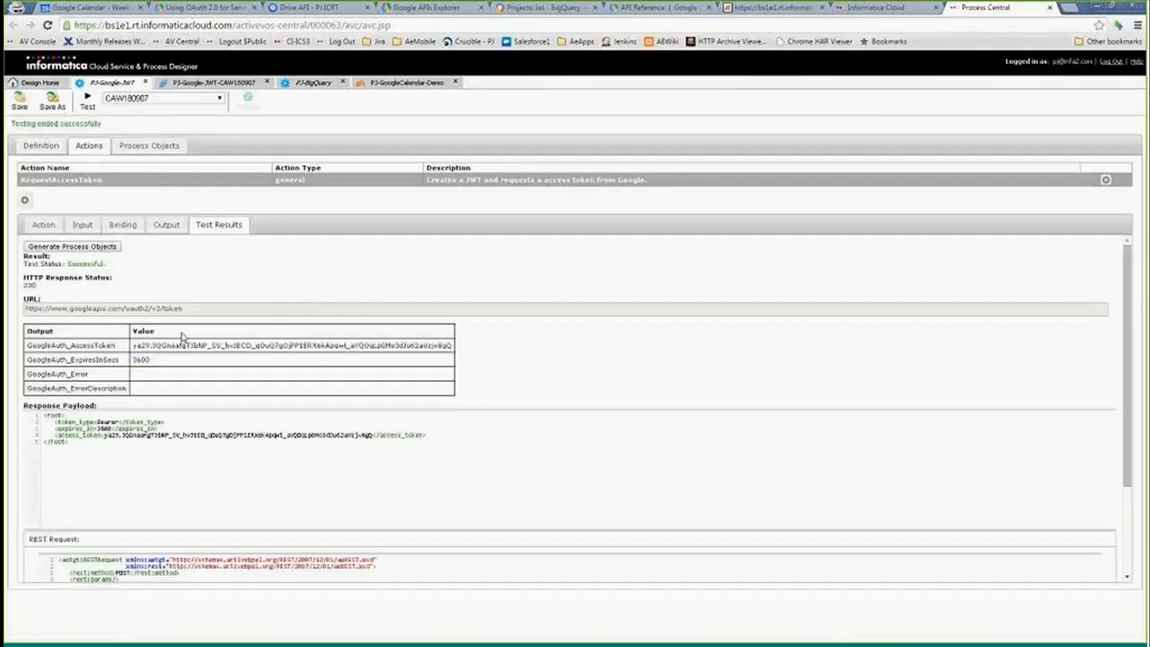
# - Copy the GoogleAuth_AccessToken value from the test results and open the PJ-GoogleCalendar connector from the PJ-filtered design list
pyautogui.moveTo(134, 345); pyautogui.dragTo(452, 346)
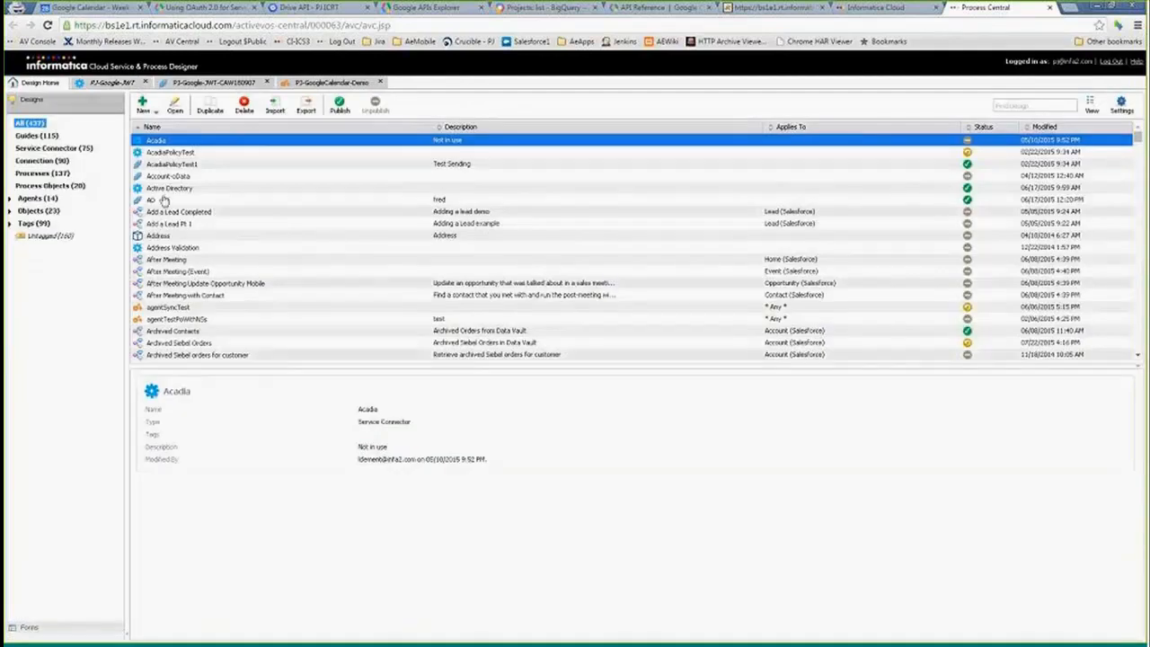
pyautogui.click(1004, 106)
pyautogui.write('PJ')
pyautogui.click(174, 212)
pyautogui.doubleClick(174, 212)
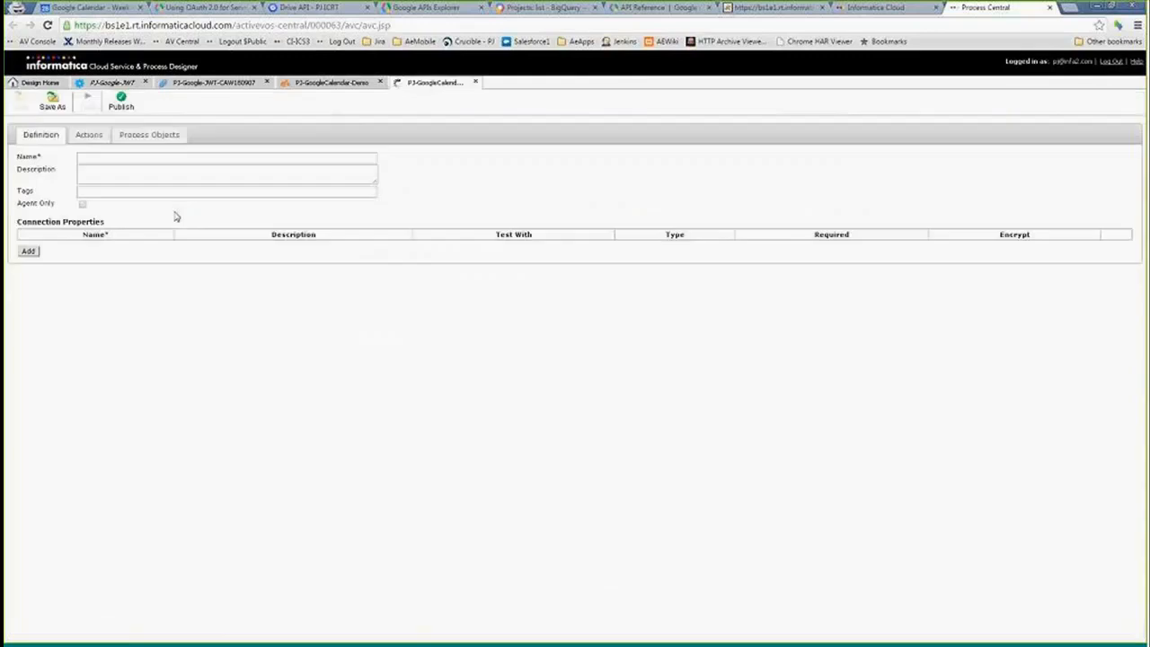
# - Paste the access token as the AccessToken test value in the BaseGETRequest action's input
pyautogui.click(87, 134)
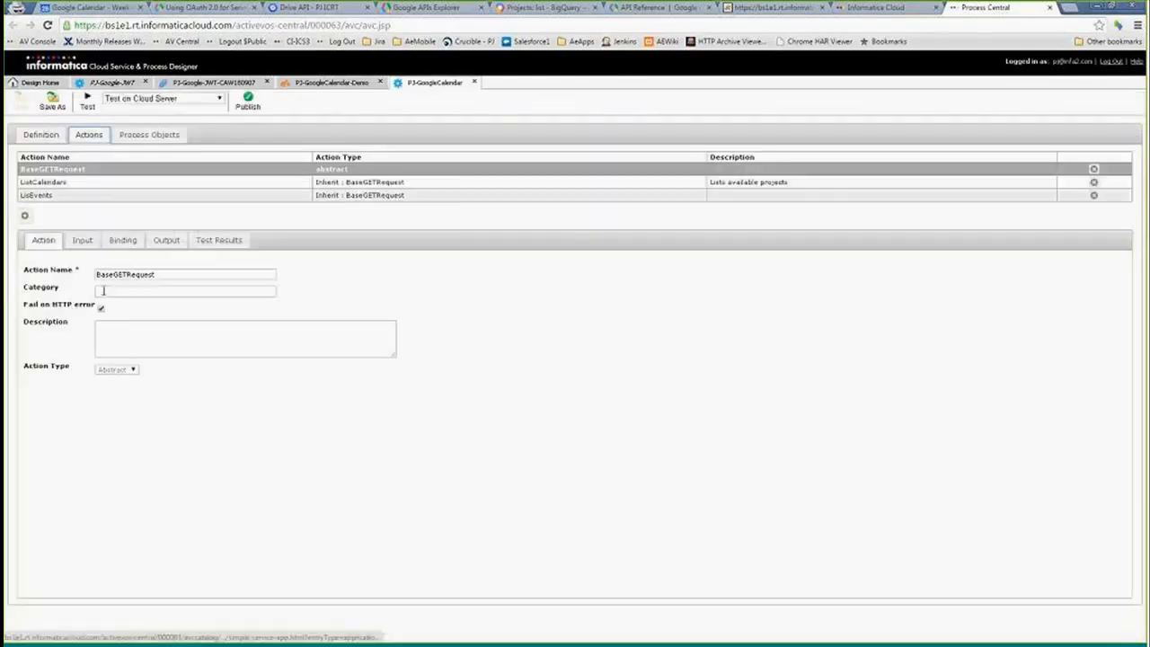
pyautogui.click(45, 137)
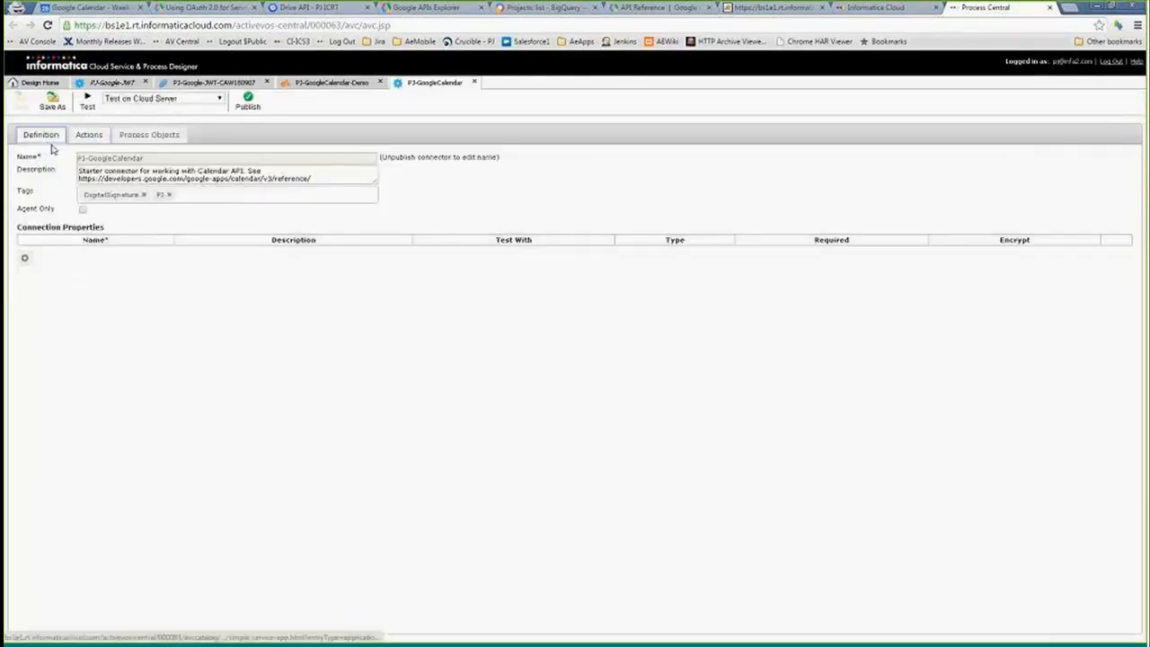
pyautogui.click(89, 135)
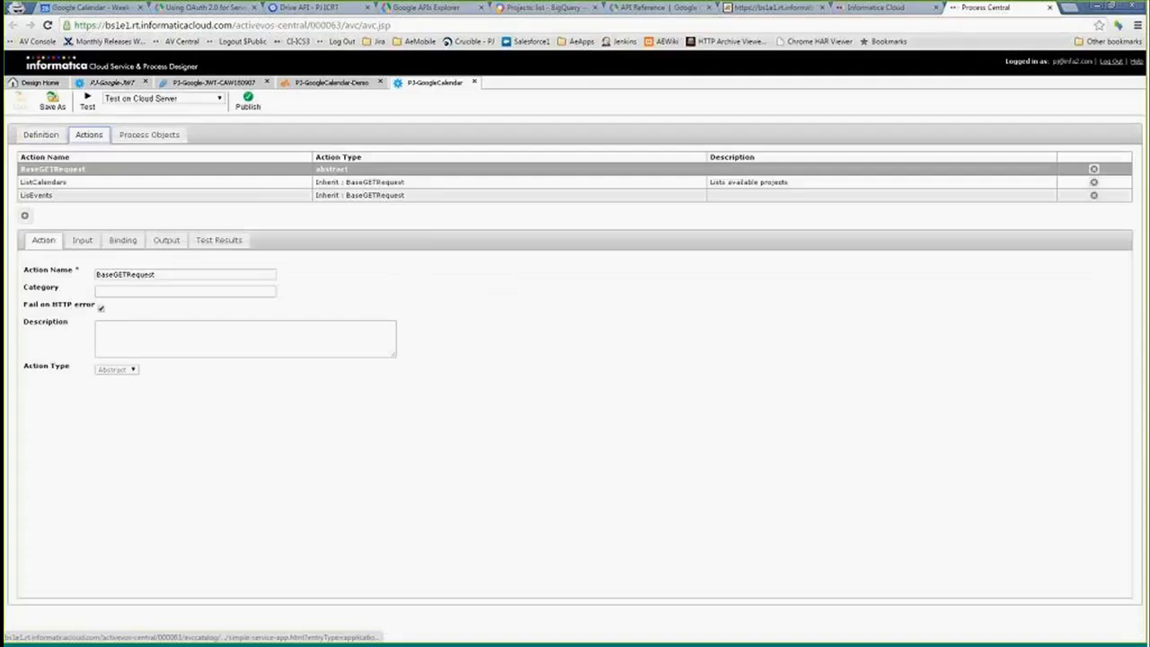
pyautogui.click(82, 239)
pyautogui.tripleClick(1041, 280)
pyautogui.press('Delete')
pyautogui.hotkey('ctrl', 'v')
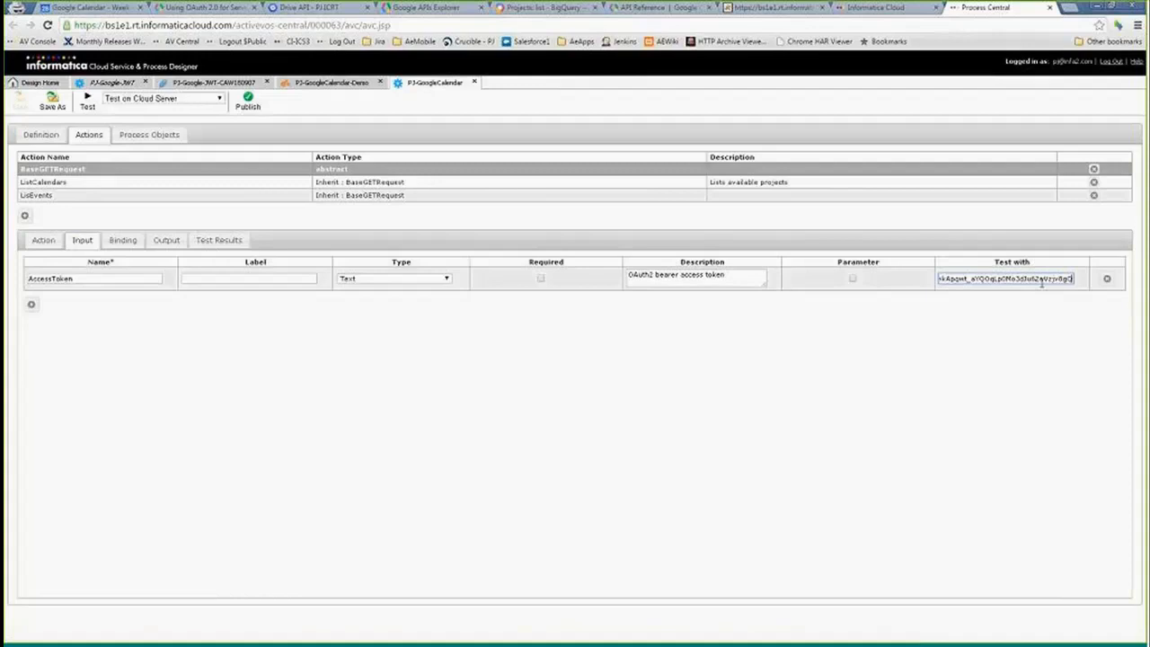
# - Test the ListCalendars action and examine its response payload
pyautogui.click(45, 181)
pyautogui.click(45, 181)
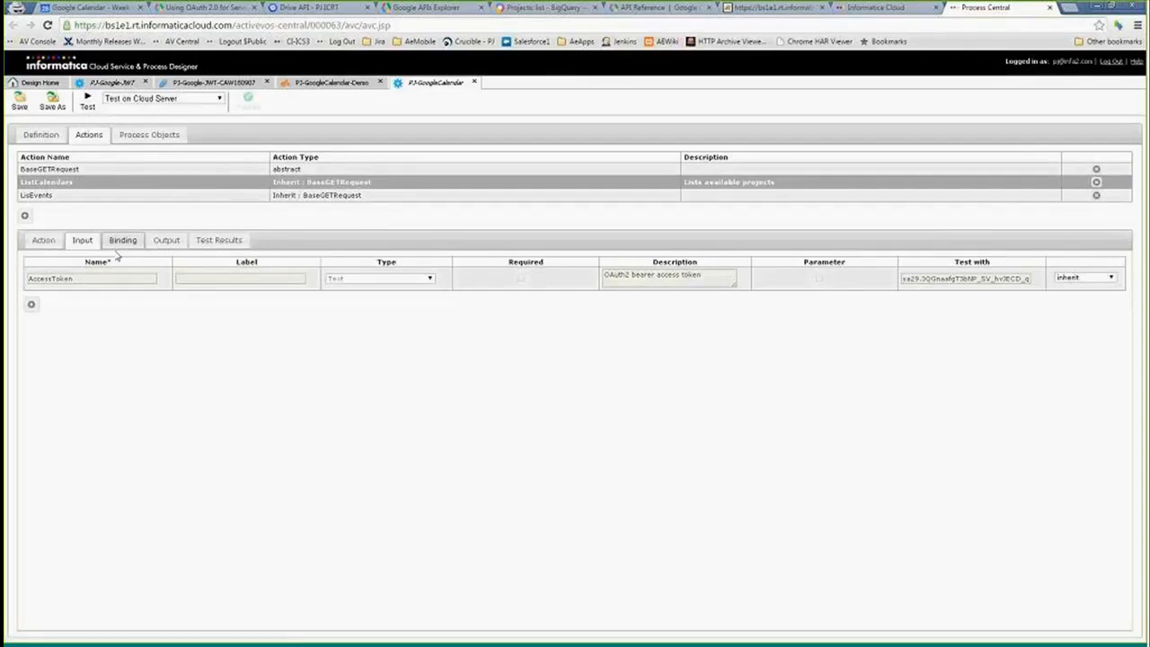
pyautogui.click(123, 242)
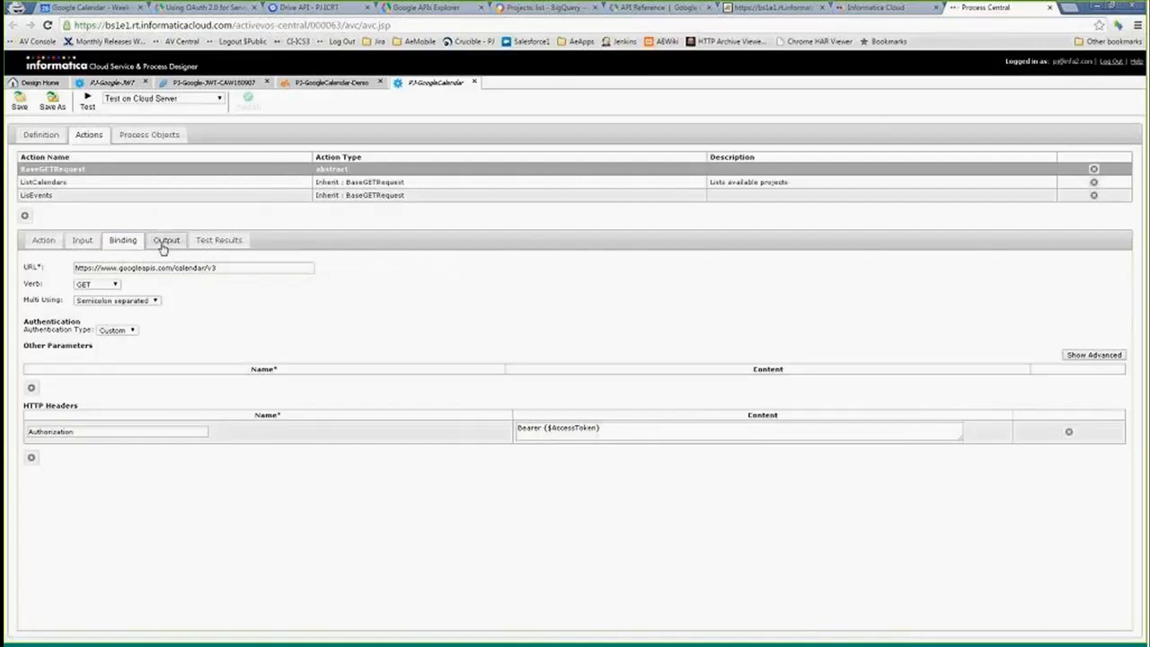
pyautogui.click(103, 185)
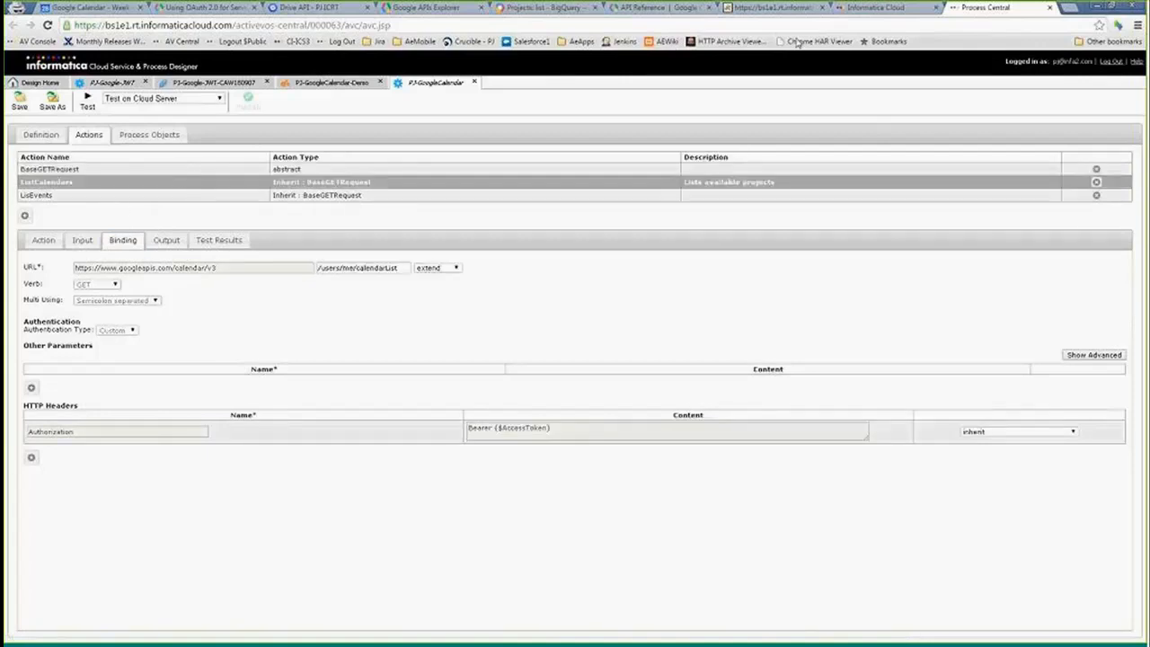
pyautogui.click(87, 102)
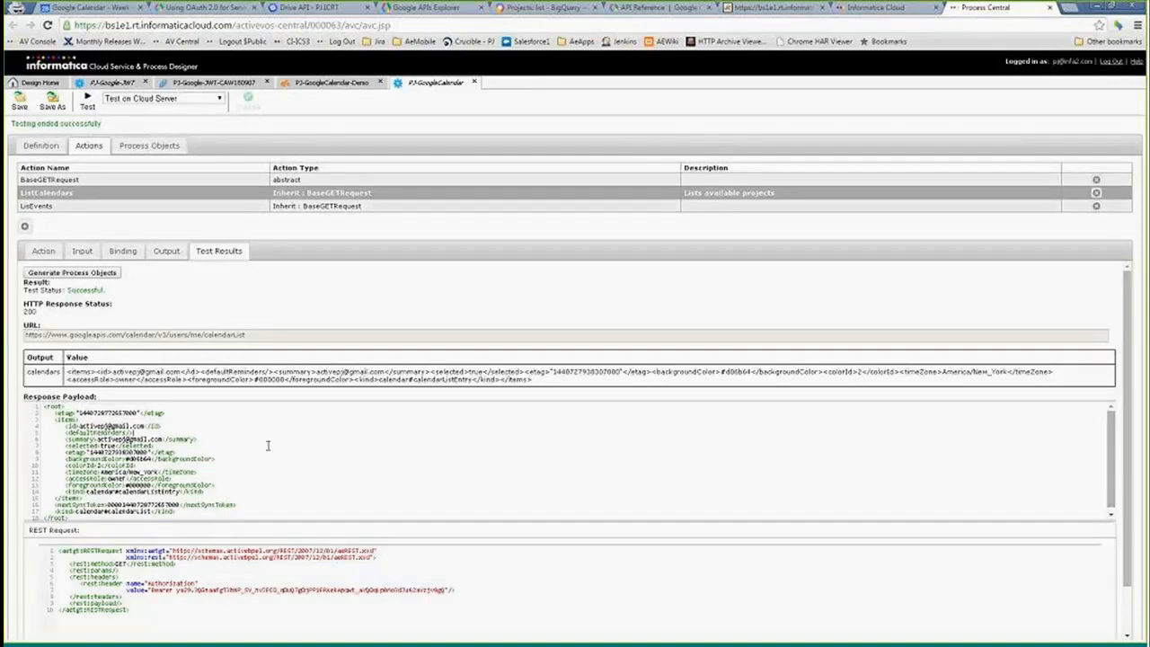
pyautogui.hotkey('ctrl', 'a')
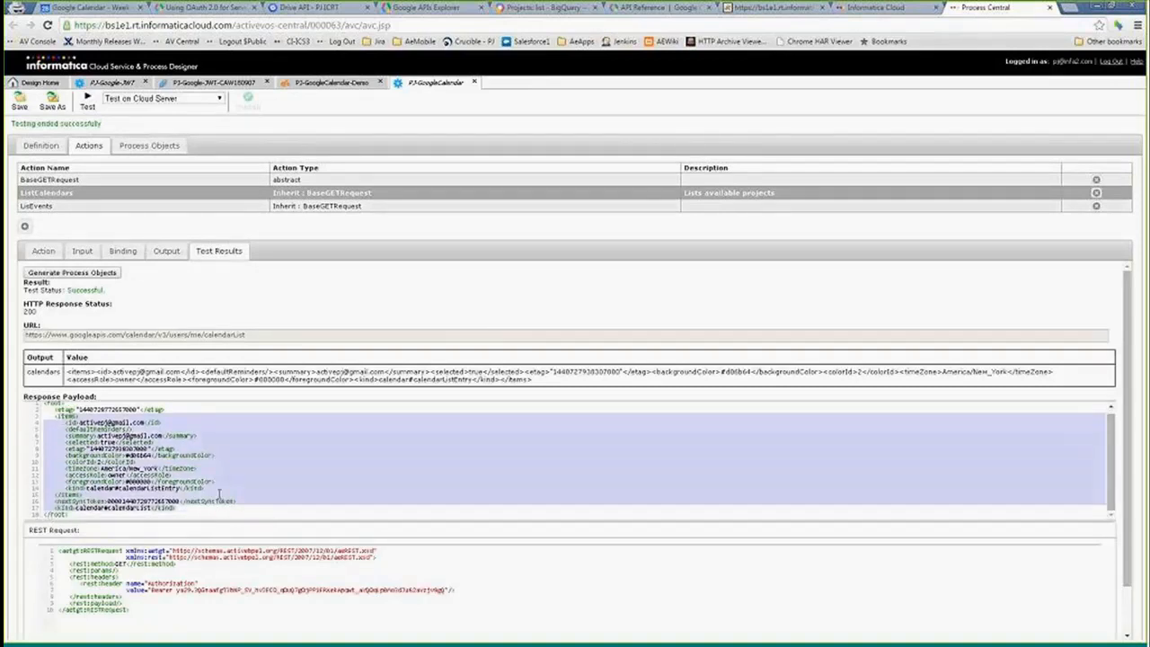
pyautogui.click(142, 480)
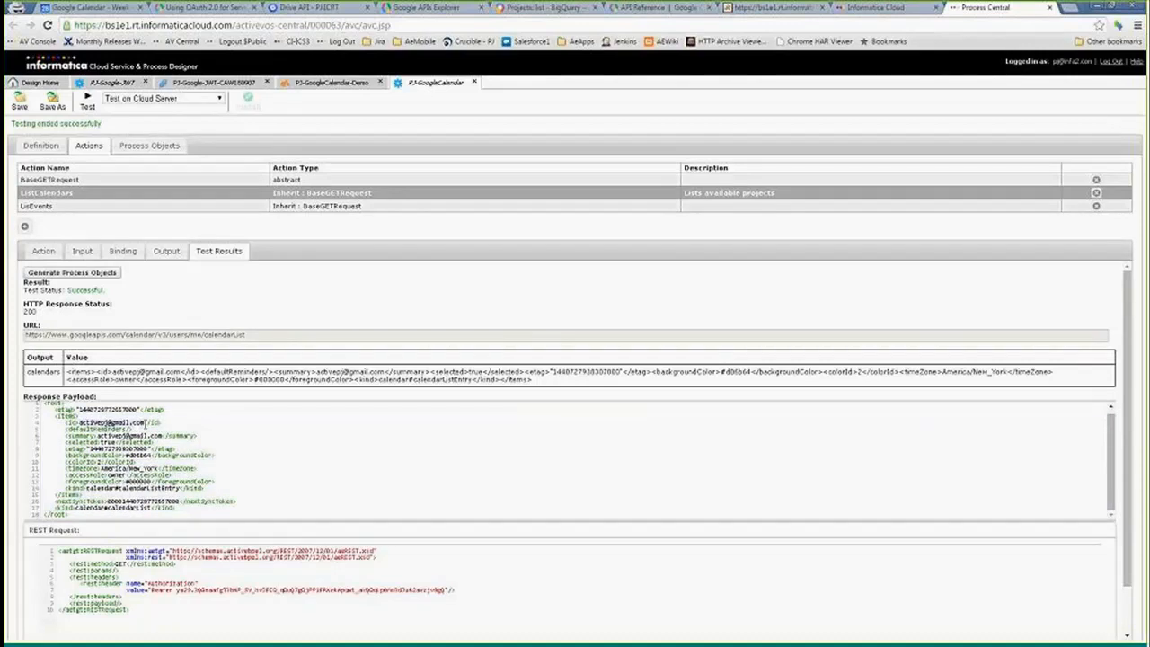
# - Examine the ListEvents action's binding URL path extension
pyautogui.click(47, 206)
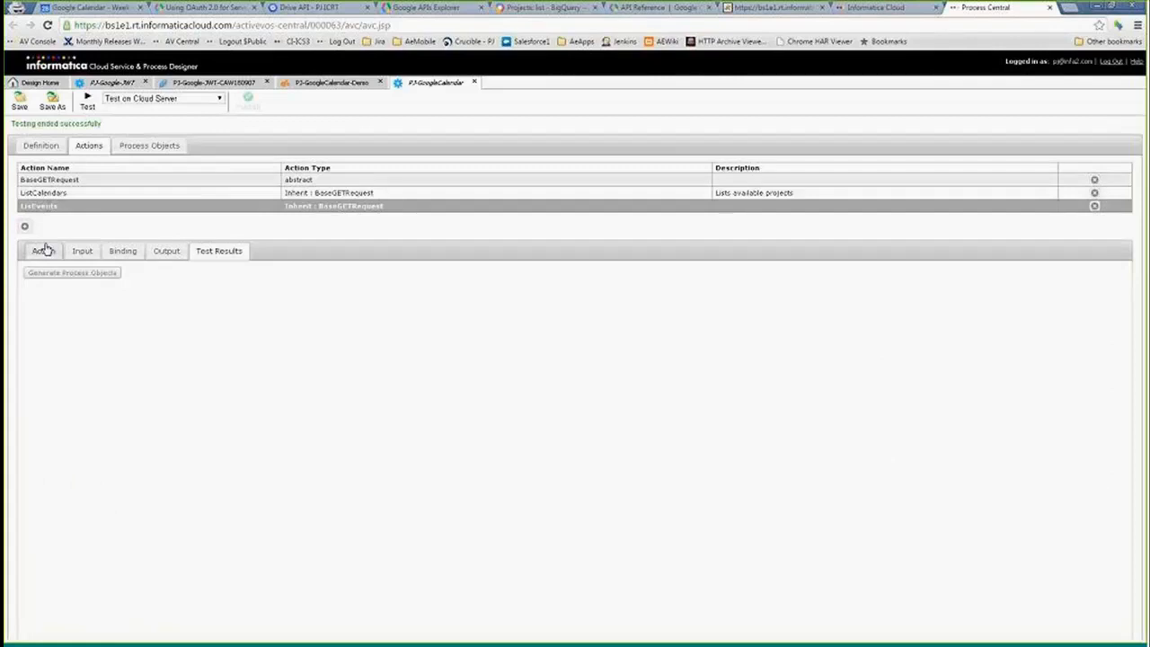
pyautogui.click(121, 251)
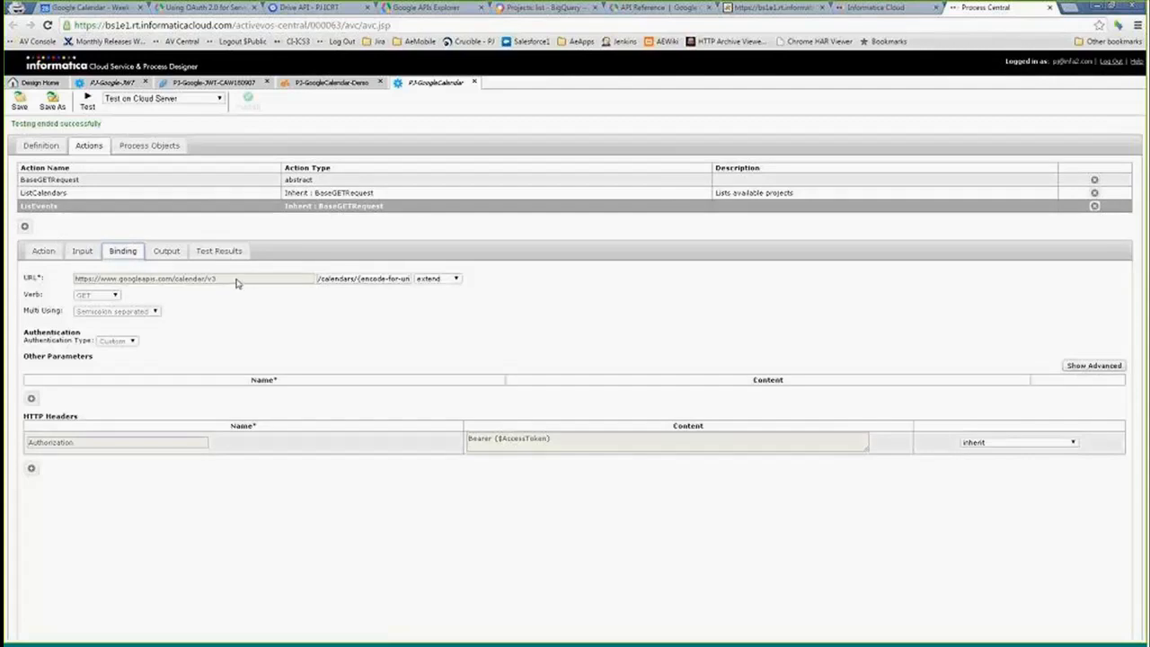
pyautogui.moveTo(318, 280); pyautogui.dragTo(359, 280)
pyautogui.hotkey('shift', 'Right')
pyautogui.hotkey('shift', 'Right')
pyautogui.hotkey('shift', 'Right')
pyautogui.hotkey('shift', 'Right')
pyautogui.hotkey('shift', 'Right')
pyautogui.hotkey('shift', 'Right')
pyautogui.hotkey('shift', 'Right')
pyautogui.hotkey('shift', 'Right')
pyautogui.hotkey('shift', 'Right')
pyautogui.hotkey('shift', 'Right')
pyautogui.hotkey('shift', 'Right')
pyautogui.hotkey('shift', 'Right')
pyautogui.hotkey('shift', 'Right')
pyautogui.hotkey('shift', 'Right')
pyautogui.hotkey('shift', 'Right')
pyautogui.hotkey('shift', 'Right')
pyautogui.hotkey('shift', 'Right')
pyautogui.hotkey('shift', 'Right')
pyautogui.hotkey('shift', 'Right')
pyautogui.hotkey('shift', 'Right')
pyautogui.hotkey('shift', 'Right')
pyautogui.hotkey('shift', 'Right')
pyautogui.hotkey('shift', 'Right')
pyautogui.hotkey('shift', 'Right')
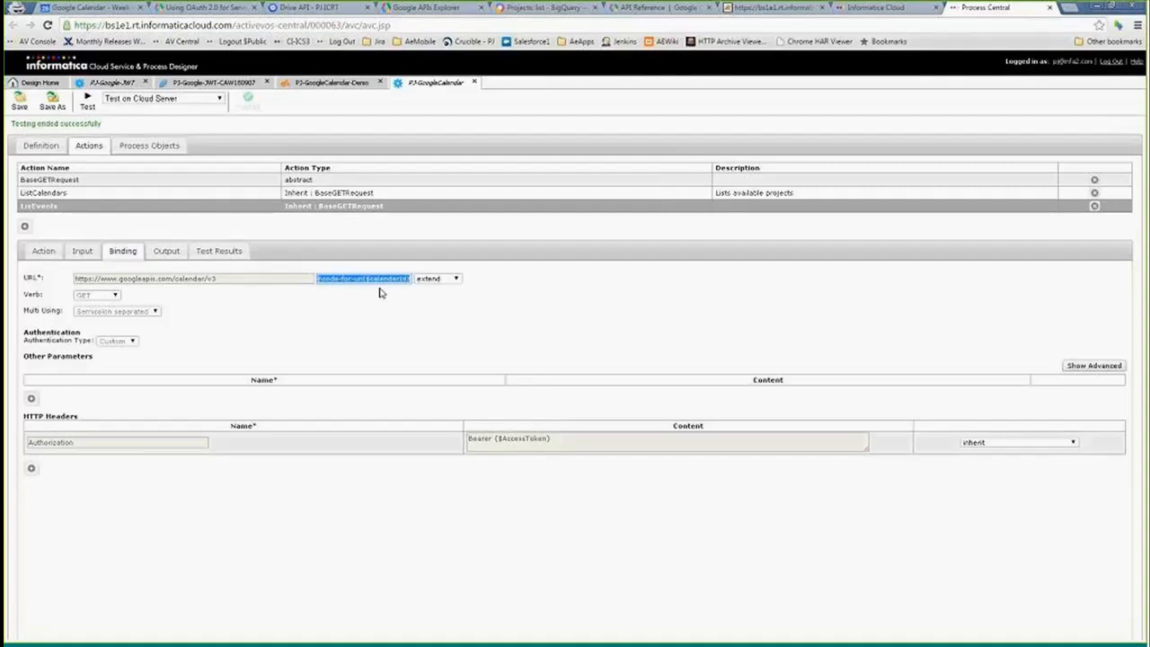
pyautogui.hotkey('shift', 'Right')
pyautogui.hotkey('shift', 'Right')
pyautogui.hotkey('shift', 'Right')
pyautogui.hotkey('shift', 'Right')
pyautogui.hotkey('shift', 'Right')
pyautogui.hotkey('shift', 'Right')
pyautogui.hotkey('shift', 'Right')
pyautogui.hotkey('shift', 'Right')
pyautogui.click(347, 307)
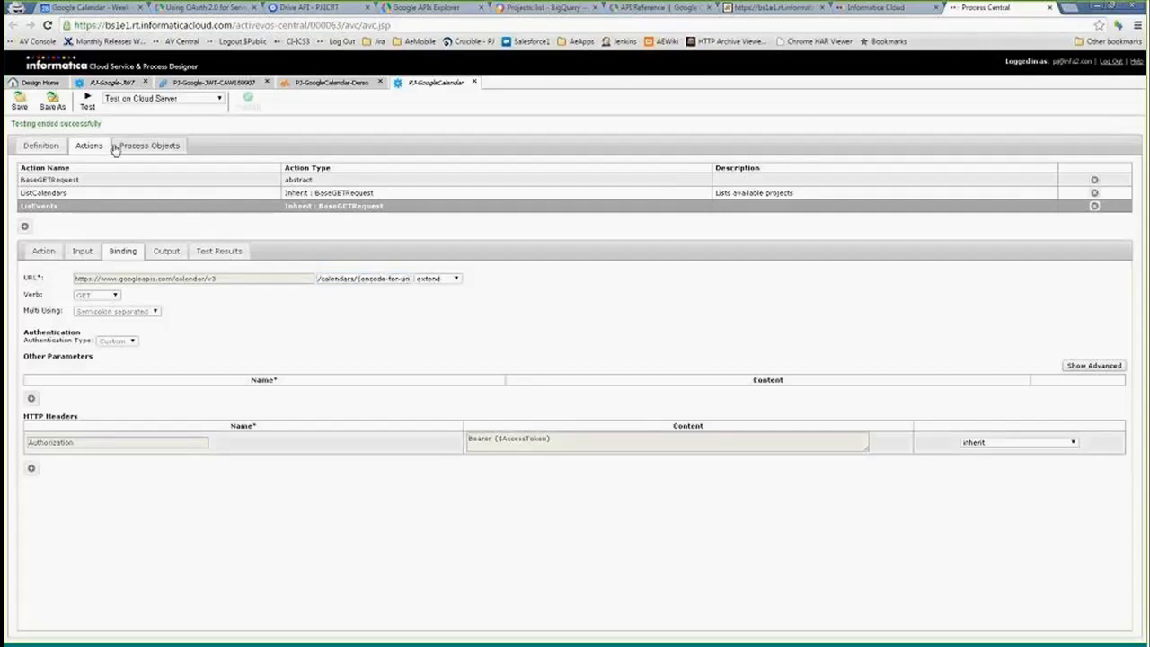
# - Test the ListEvents action and compare its returned events with the Google Calendar tab
pyautogui.click(87, 112)
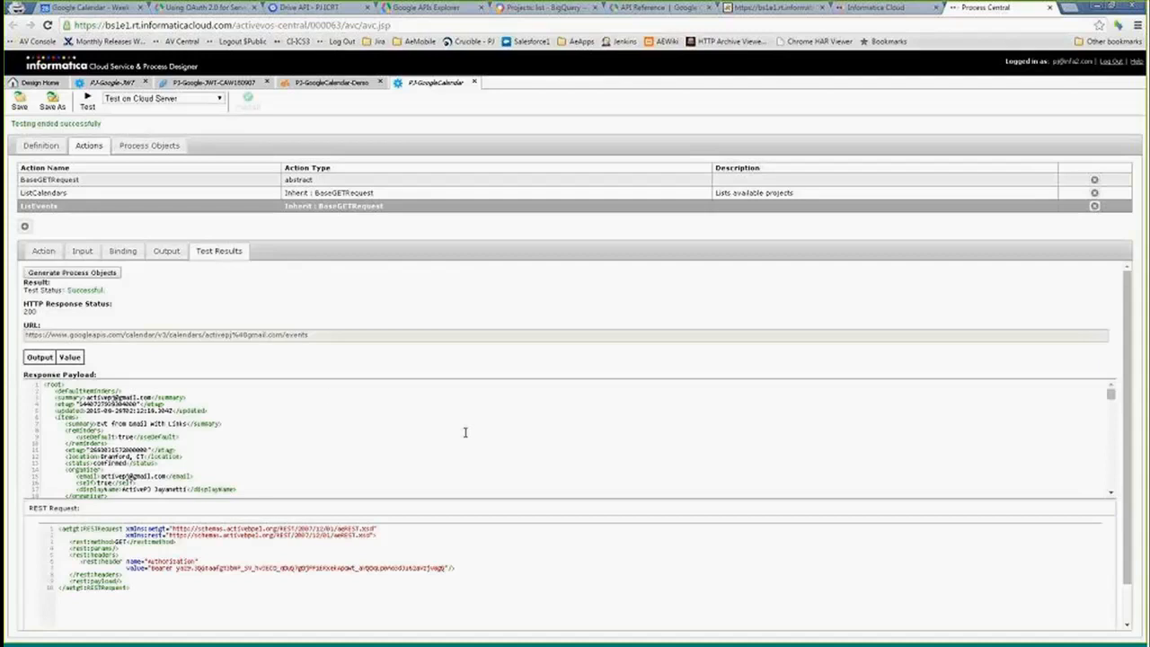
pyautogui.moveTo(1110, 388); pyautogui.dragTo(1112, 485)
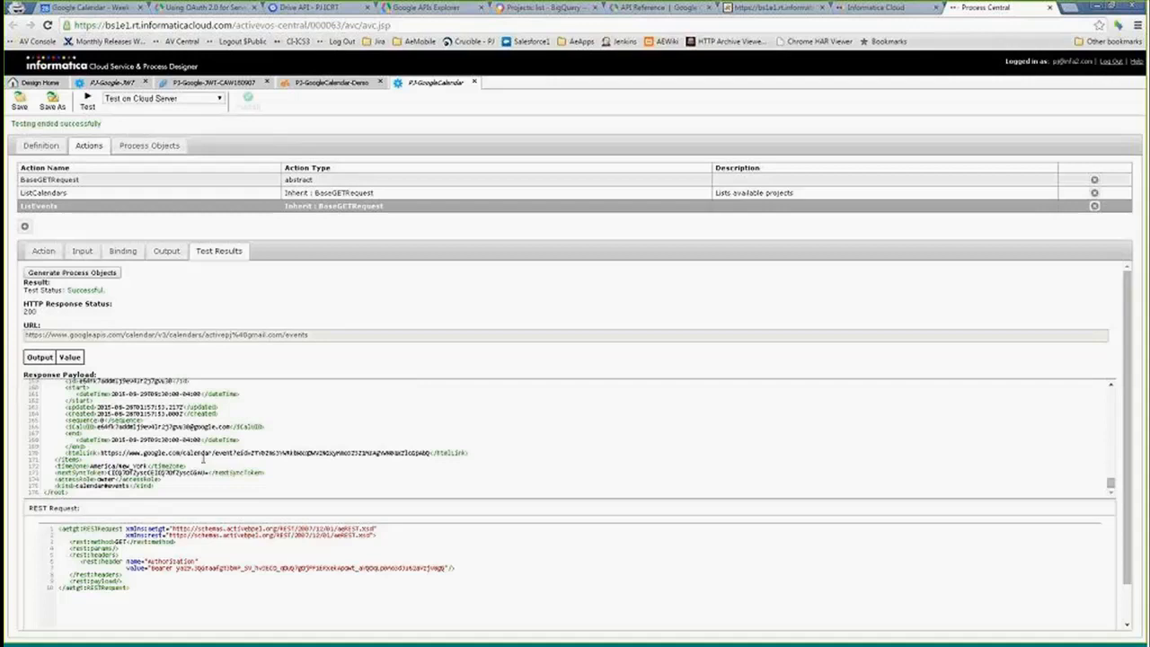
pyautogui.scroll(3, 207, 465)
pyautogui.scroll(3, 207, 465)
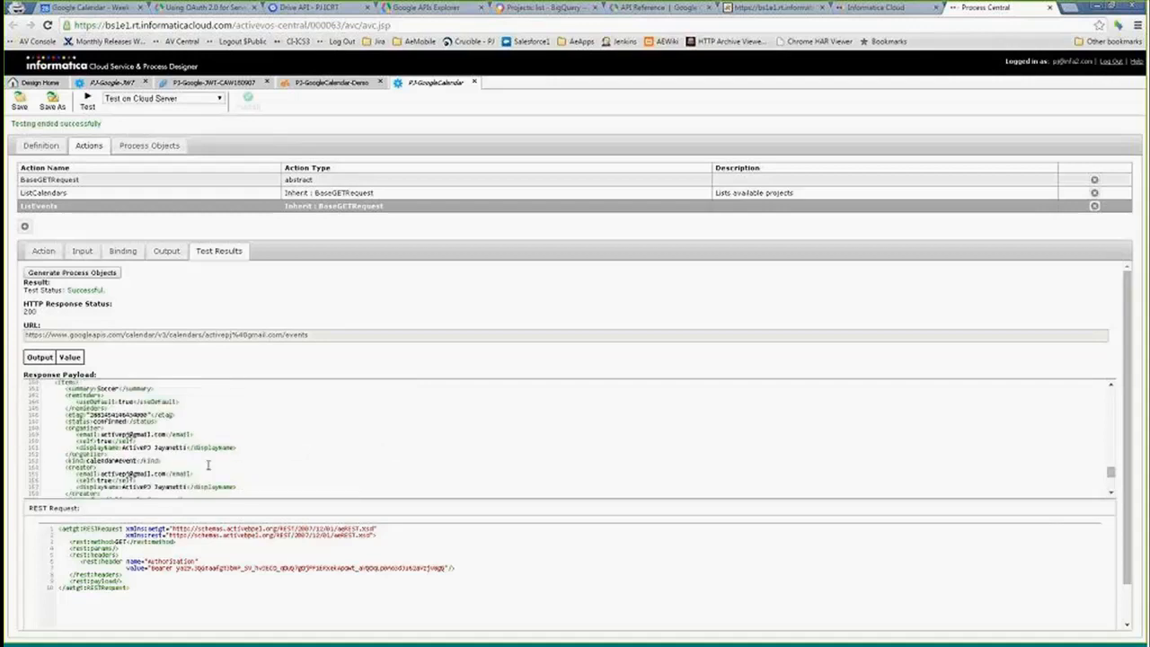
pyautogui.scroll(20, 207, 465)
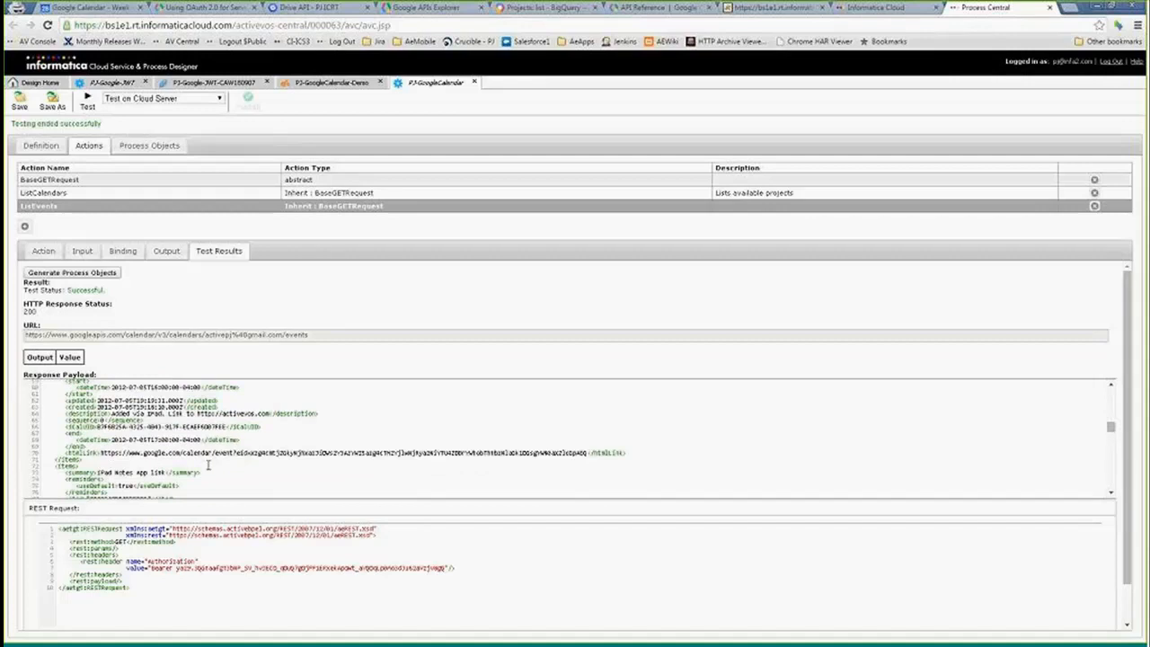
pyautogui.scroll(6, 208, 465)
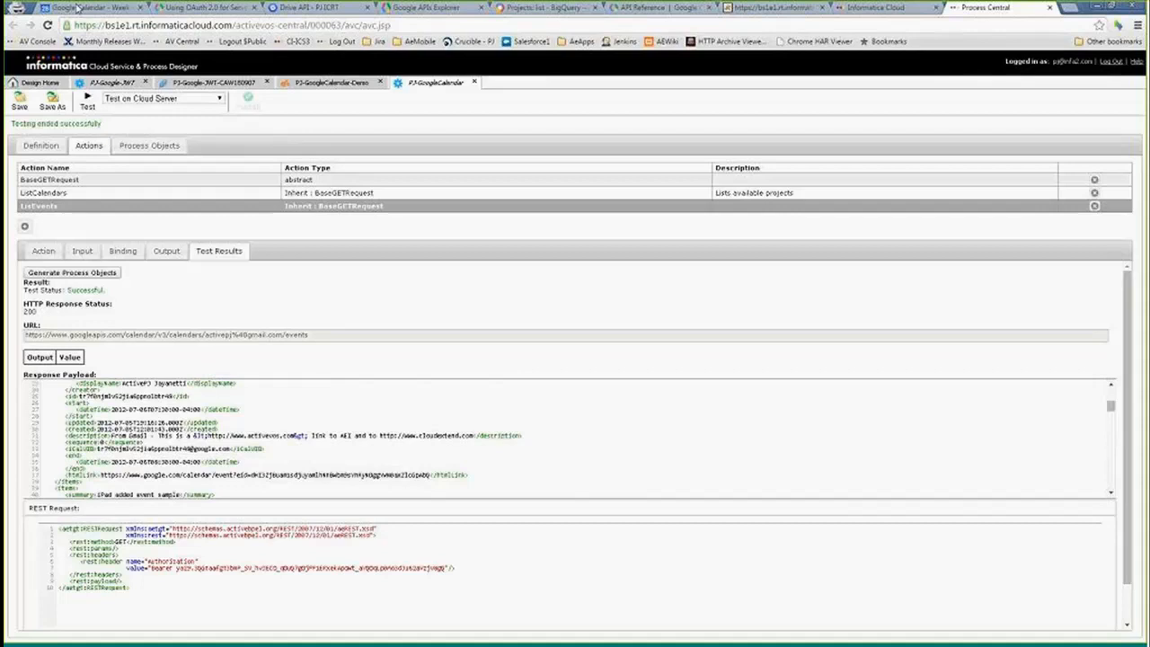
pyautogui.click(77, 8)
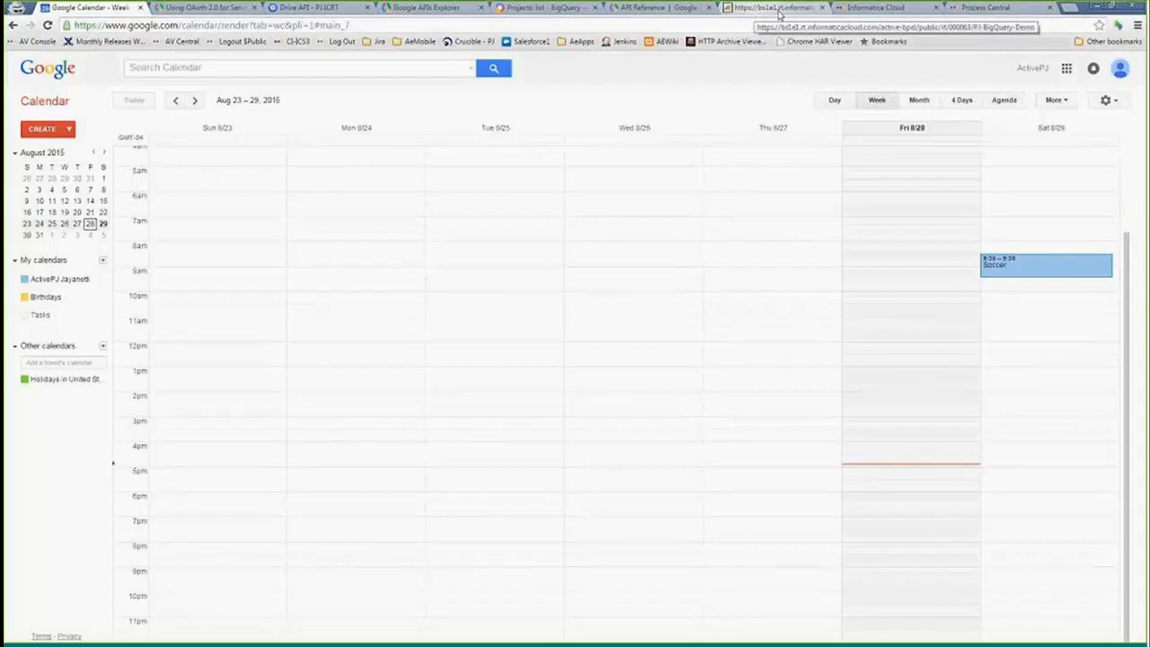
# - Open the Google Calendar settings and examine the list of calendars
pyautogui.click(871, 8)
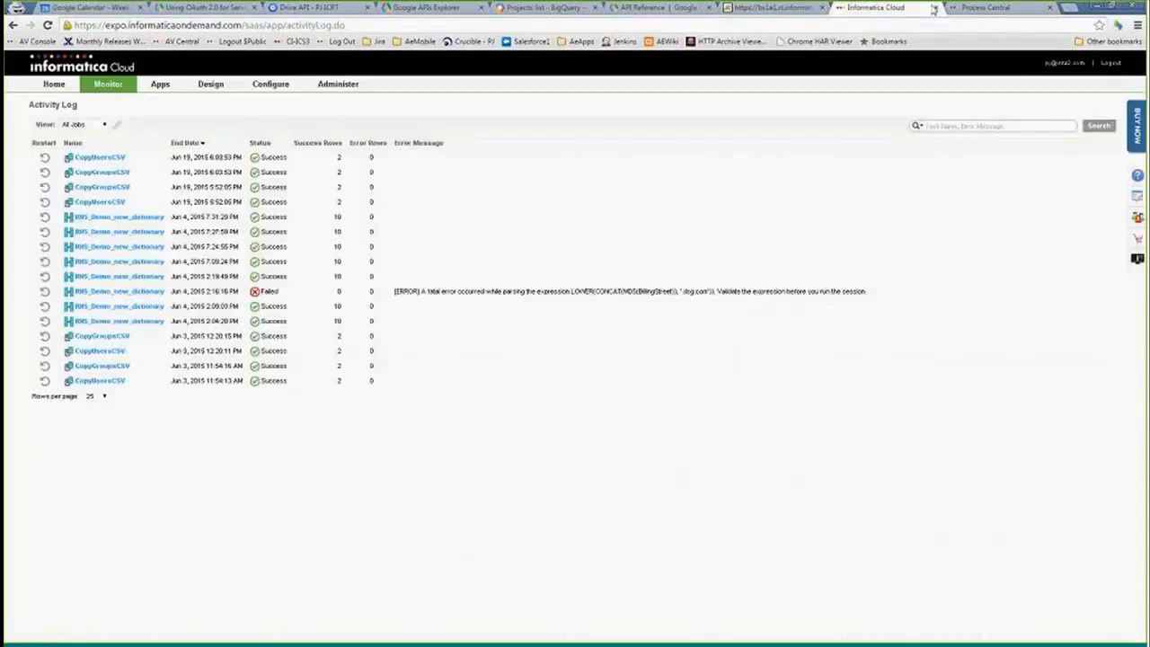
pyautogui.click(985, 7)
pyautogui.scroll(8, 160, 441)
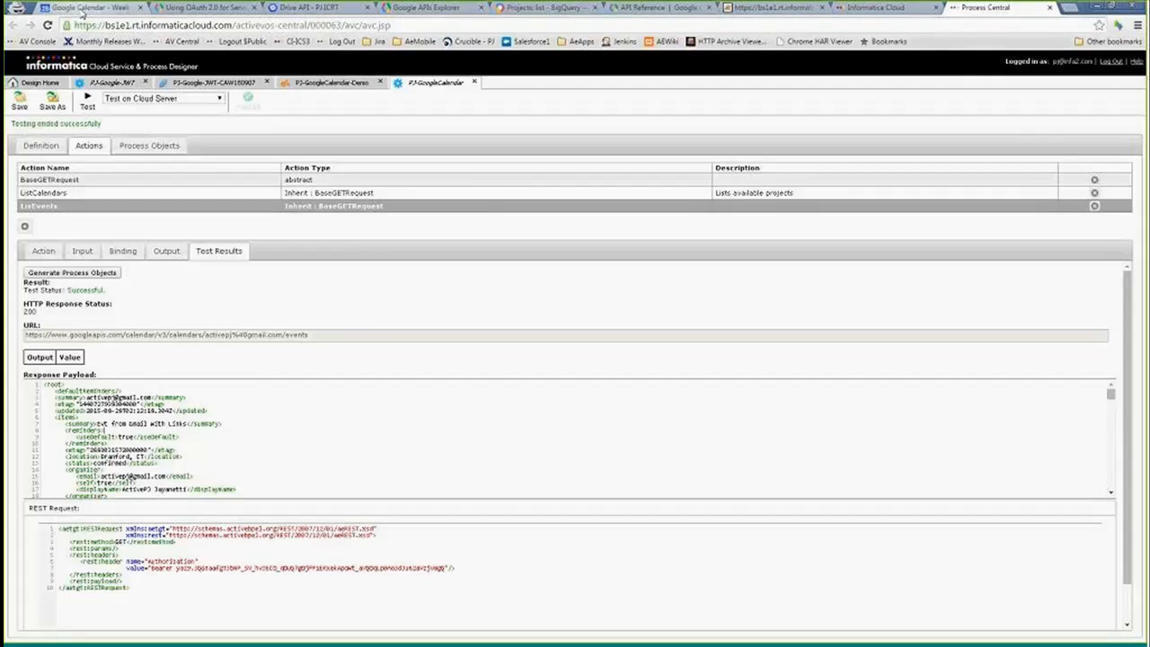
pyautogui.click(80, 9)
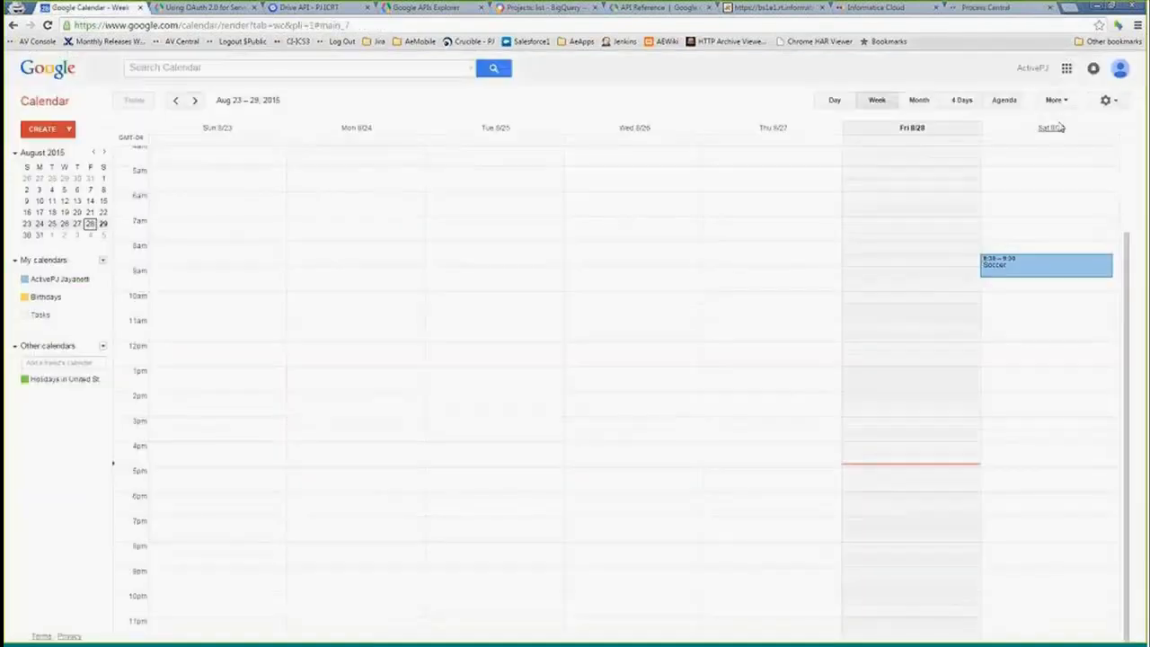
pyautogui.click(1107, 100)
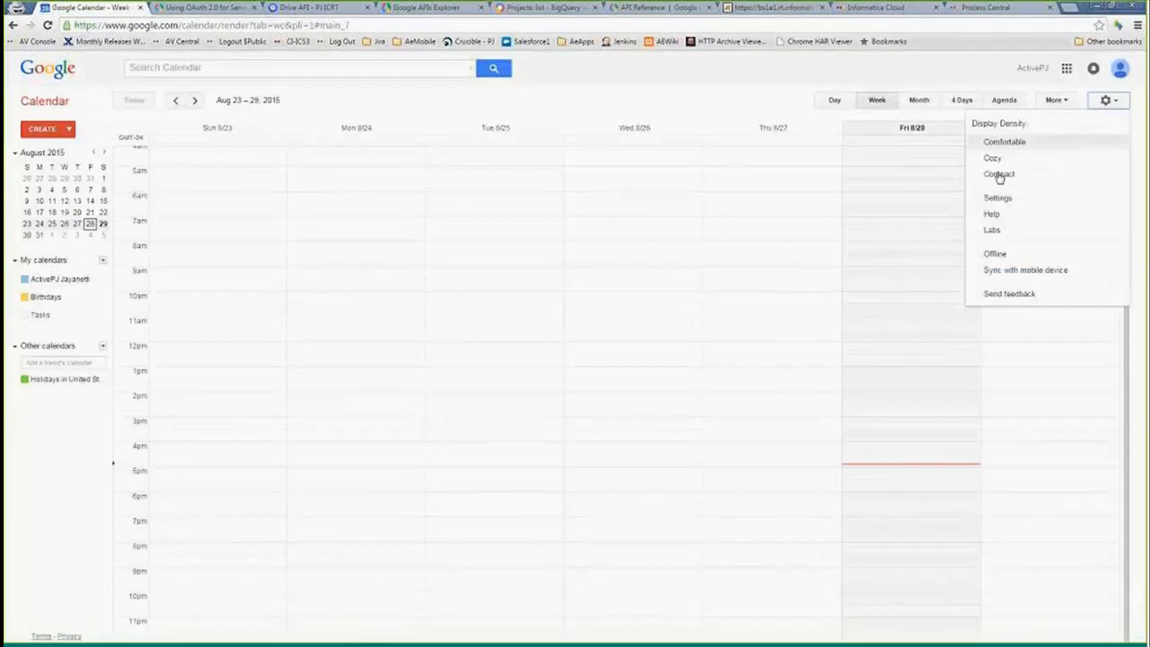
pyautogui.click(1008, 198)
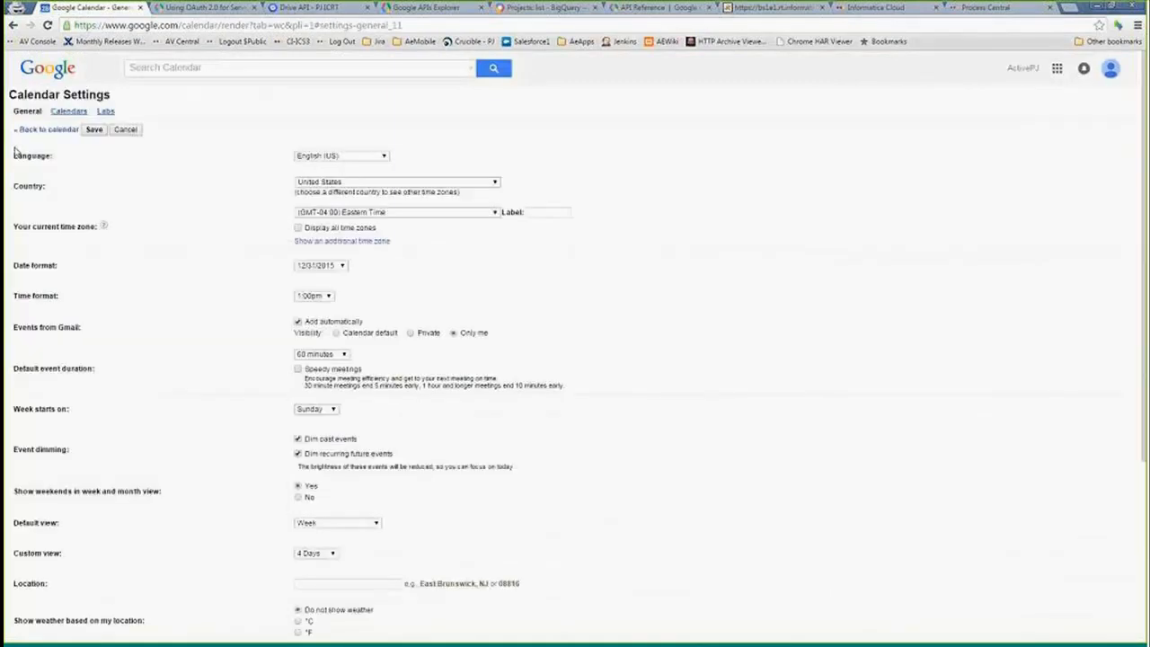
pyautogui.click(70, 112)
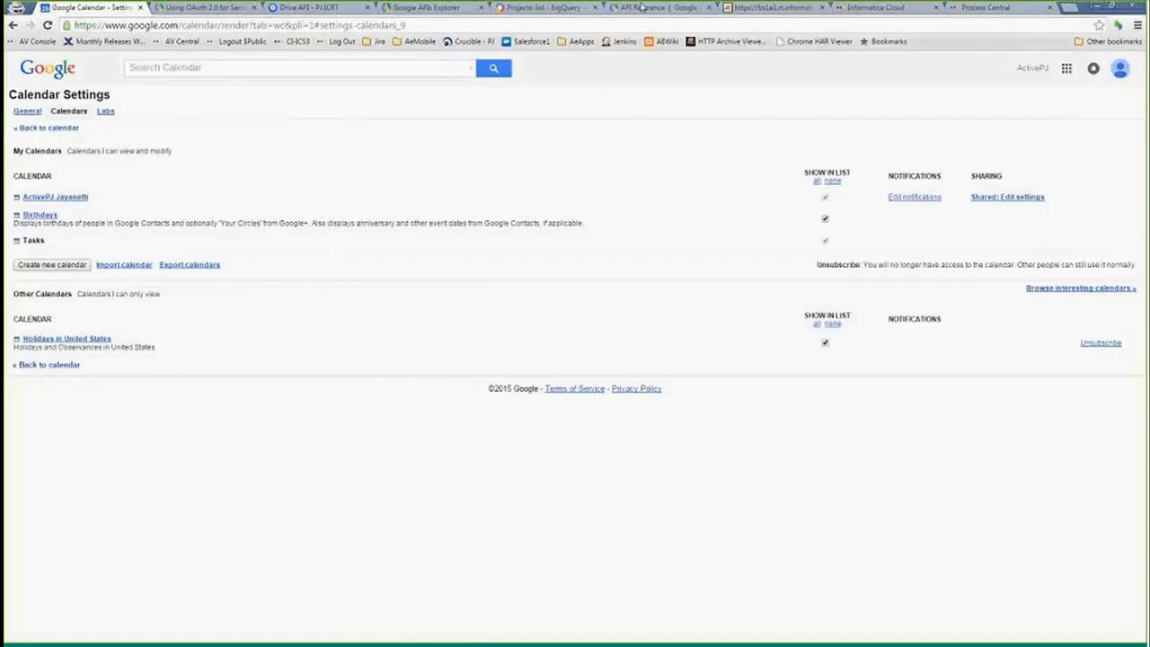
# - Copy the PJ-GoogleCalendar-Demo process's service URL from Process Central and paste it into the demo tab's address bar
pyautogui.click(774, 9)
pyautogui.click(880, 7)
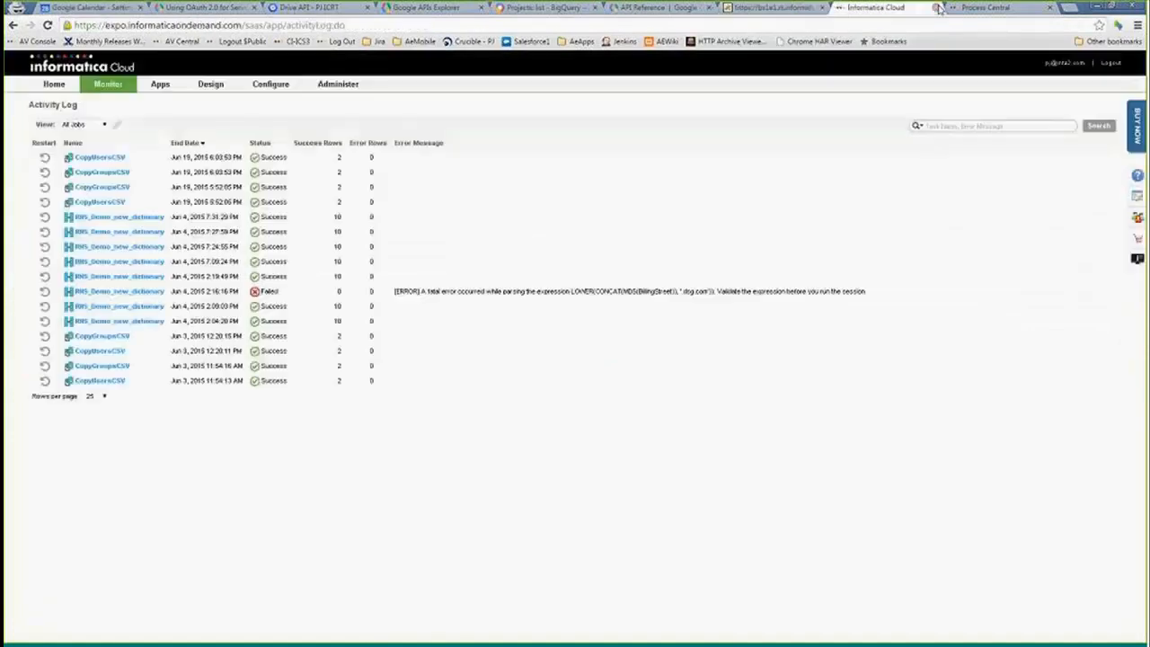
pyautogui.click(963, 8)
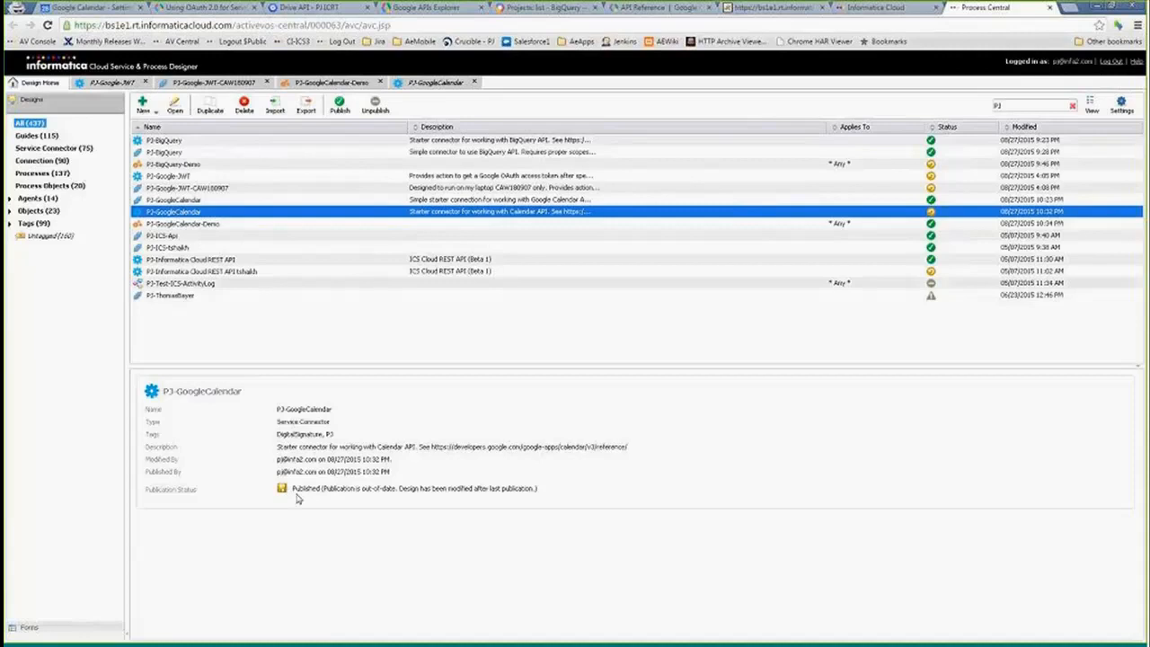
pyautogui.click(154, 225)
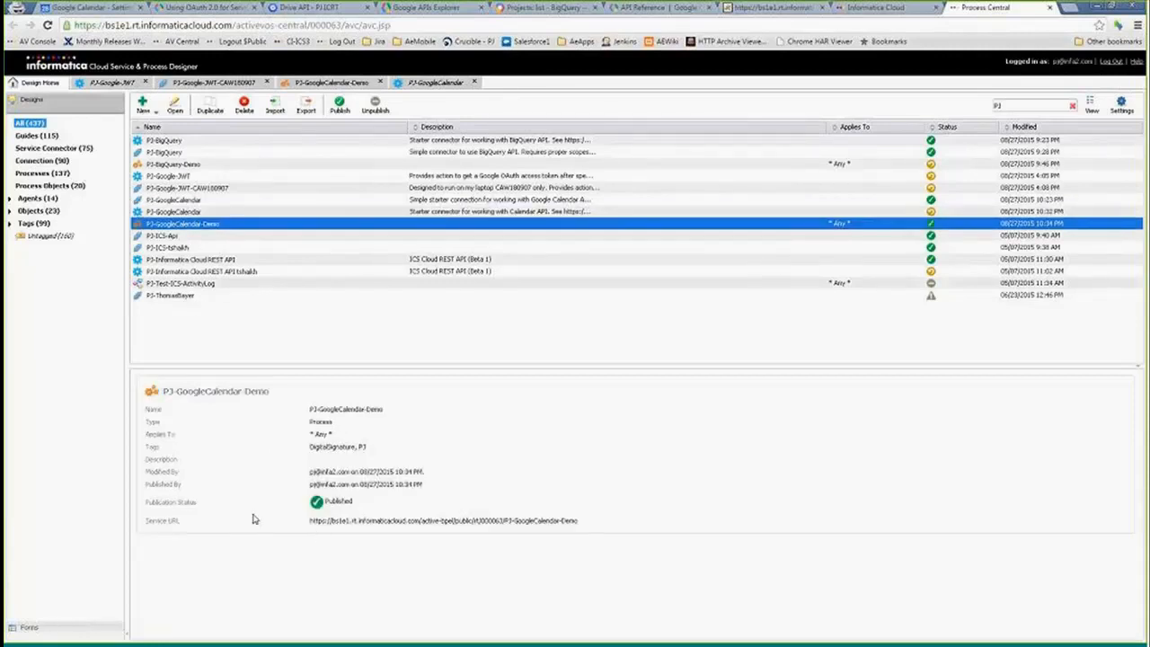
pyautogui.moveTo(310, 520); pyautogui.dragTo(591, 530)
pyautogui.hotkey('ctrl', 'c')
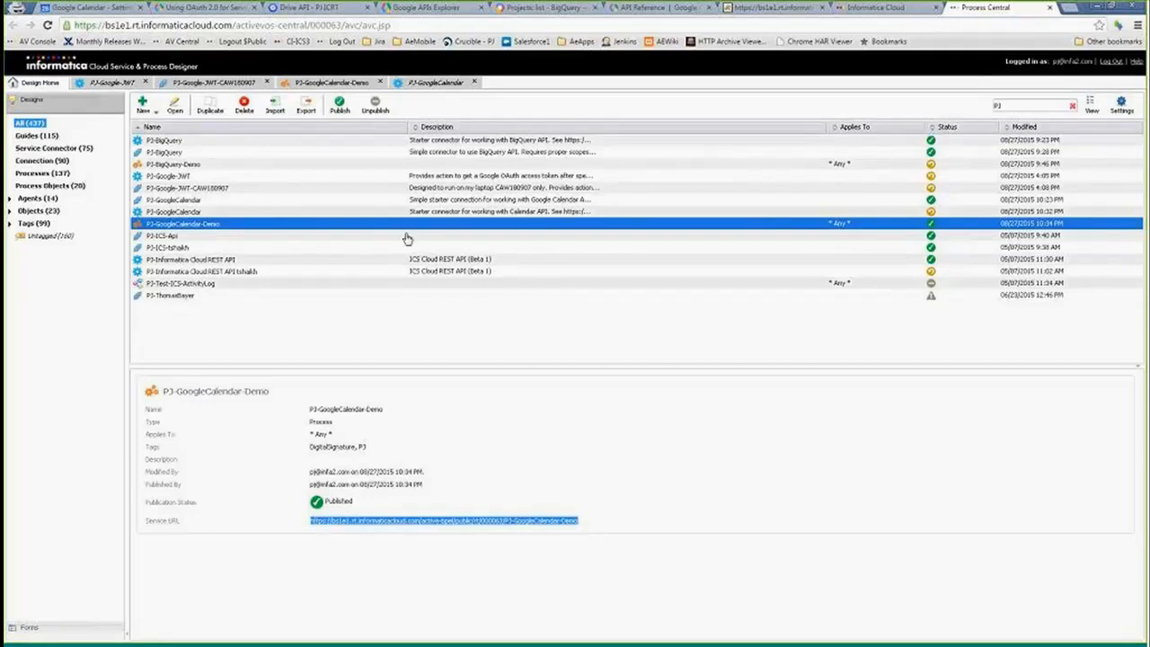
pyautogui.click(774, 8)
pyautogui.click(438, 26)
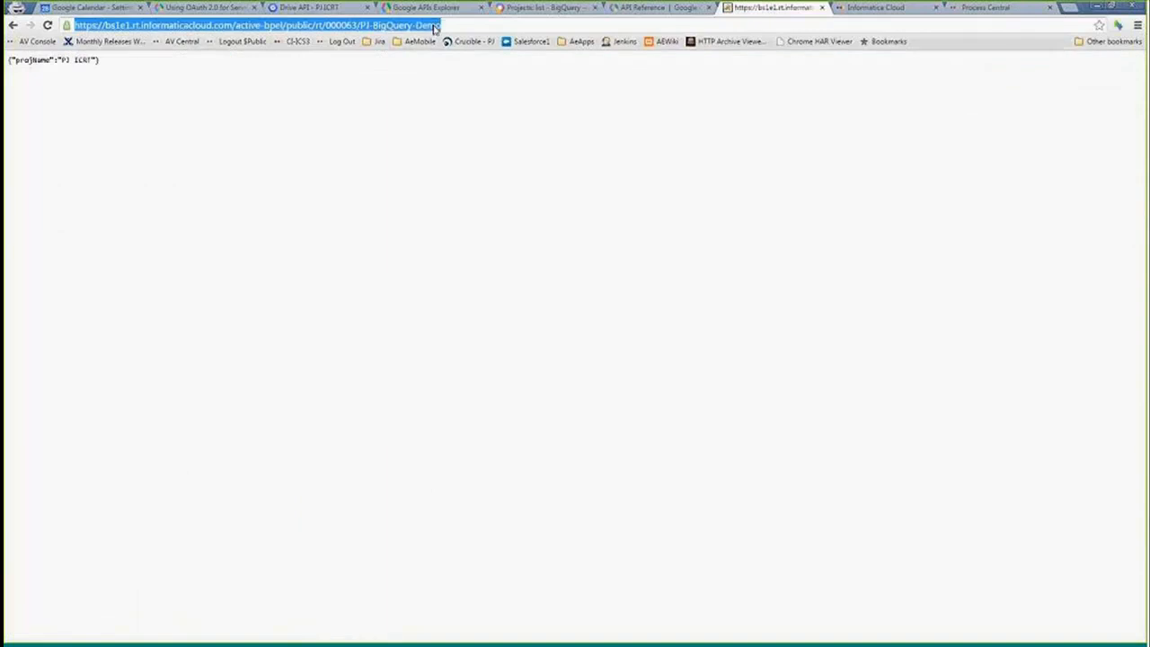
pyautogui.hotkey('ctrl', 'v')
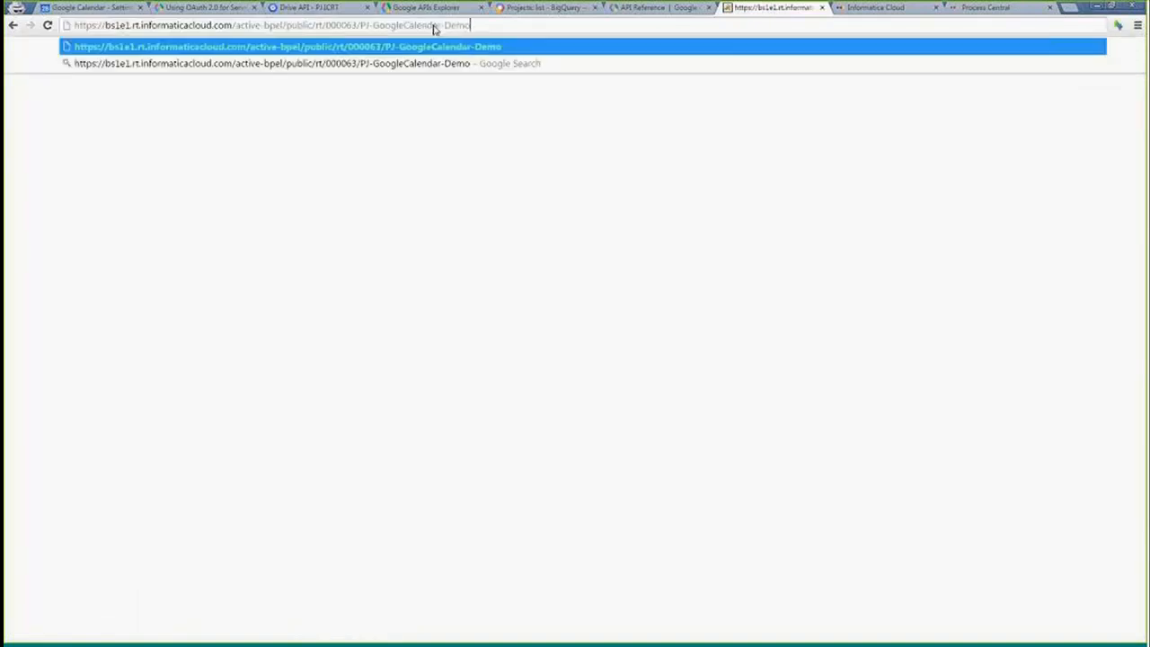